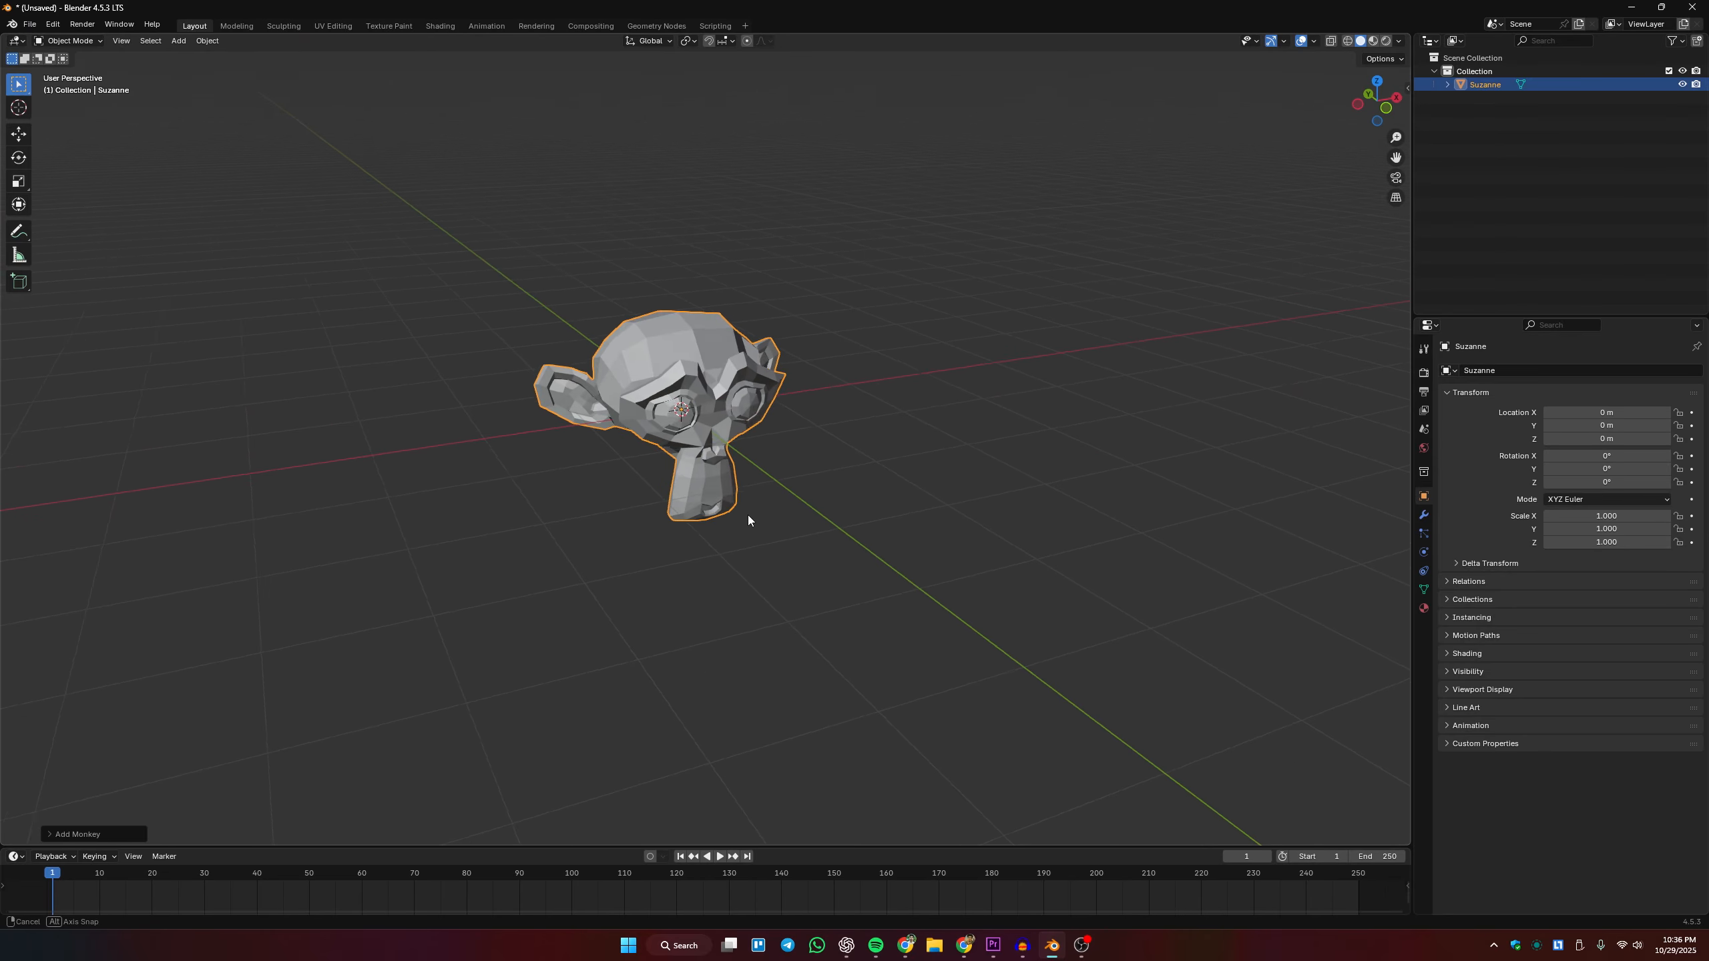
Add a Subdivision Surface modifier to the monkey head and set its viewport levels to 2.
scroll(698, 497, up, 2)
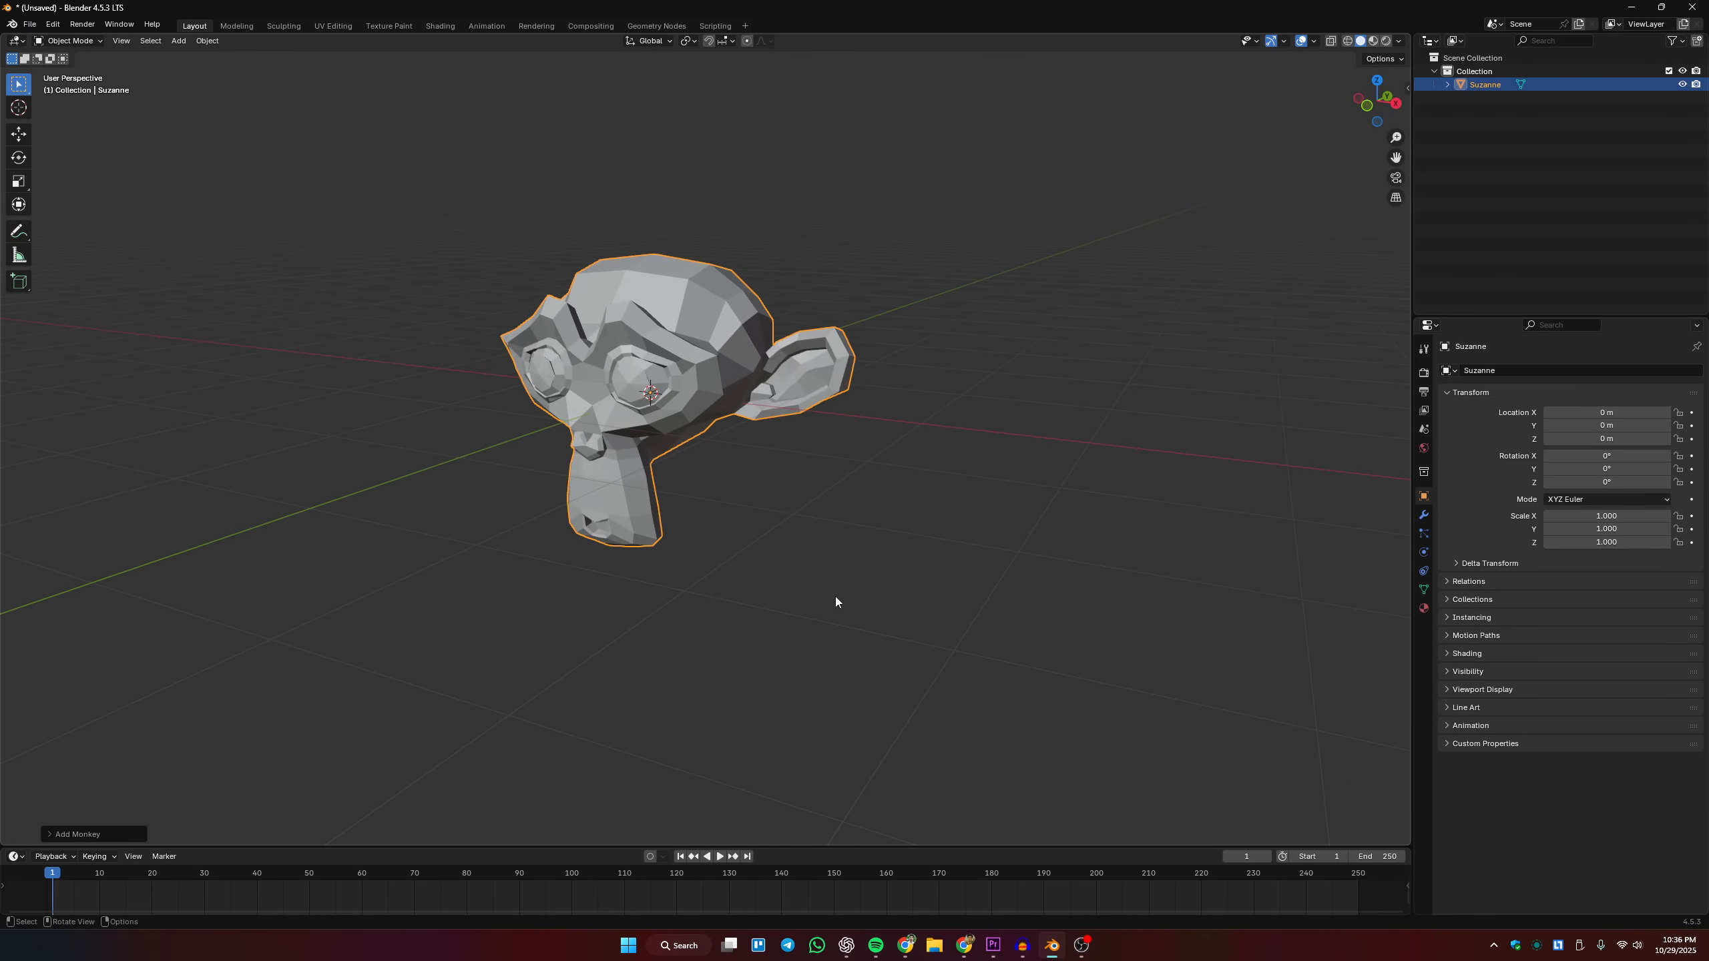
click(1423, 514)
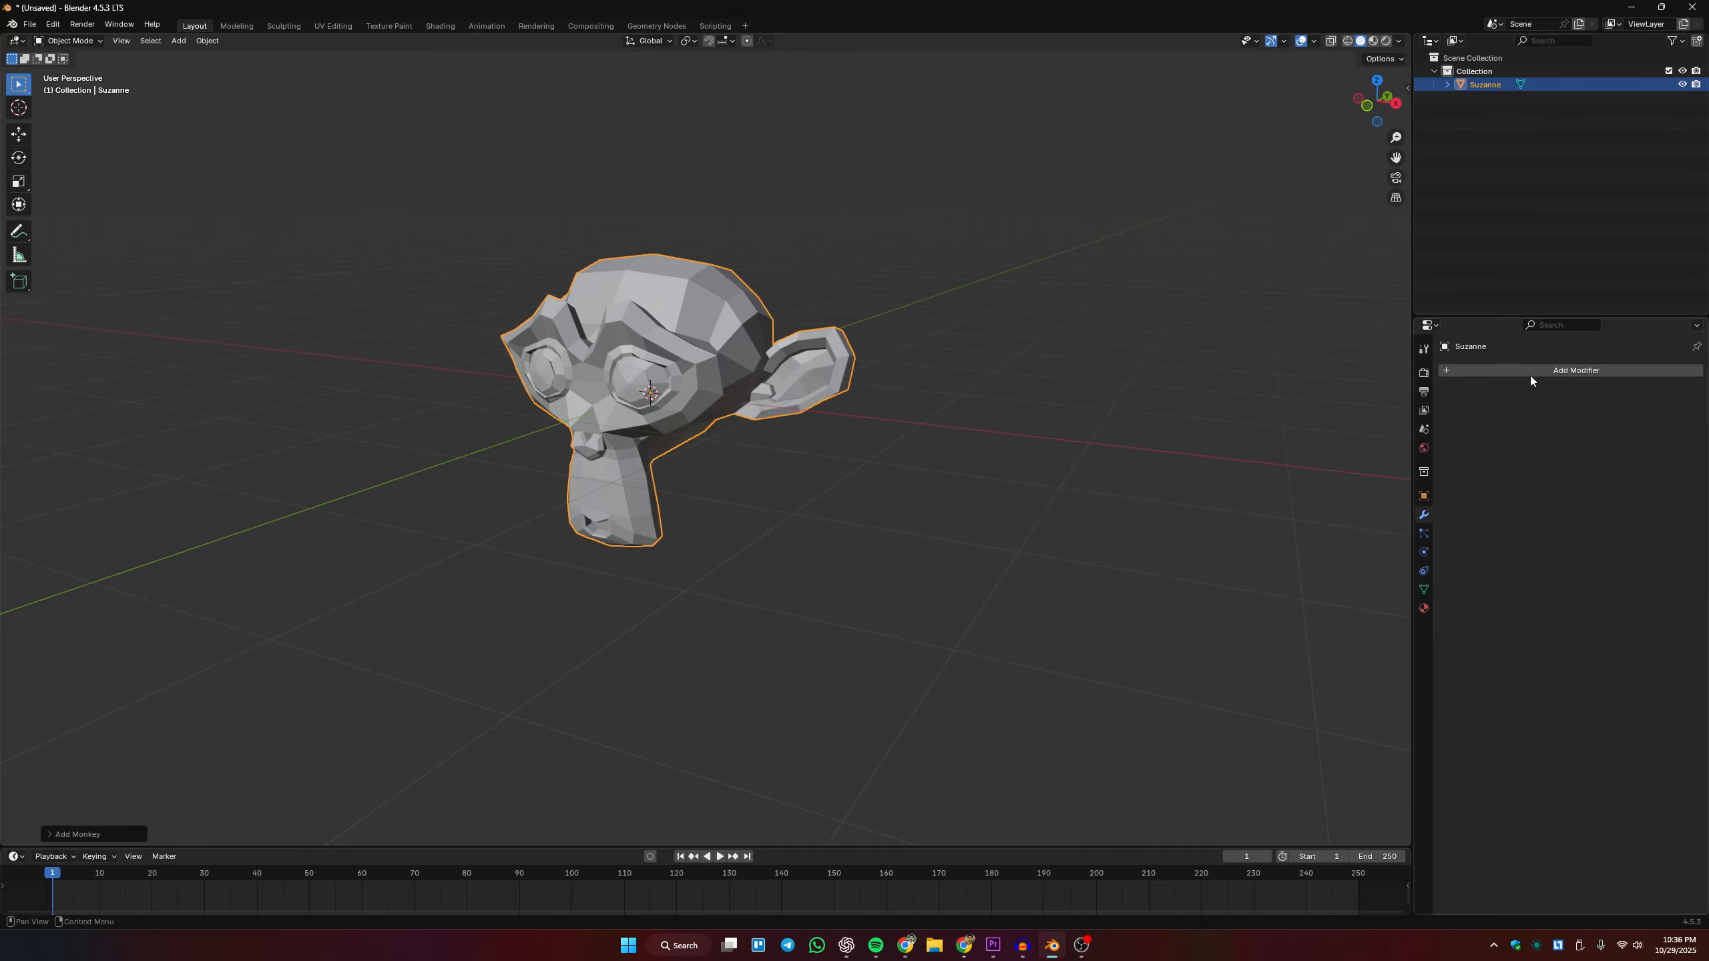
click(1534, 372)
mouse_move(1508, 422)
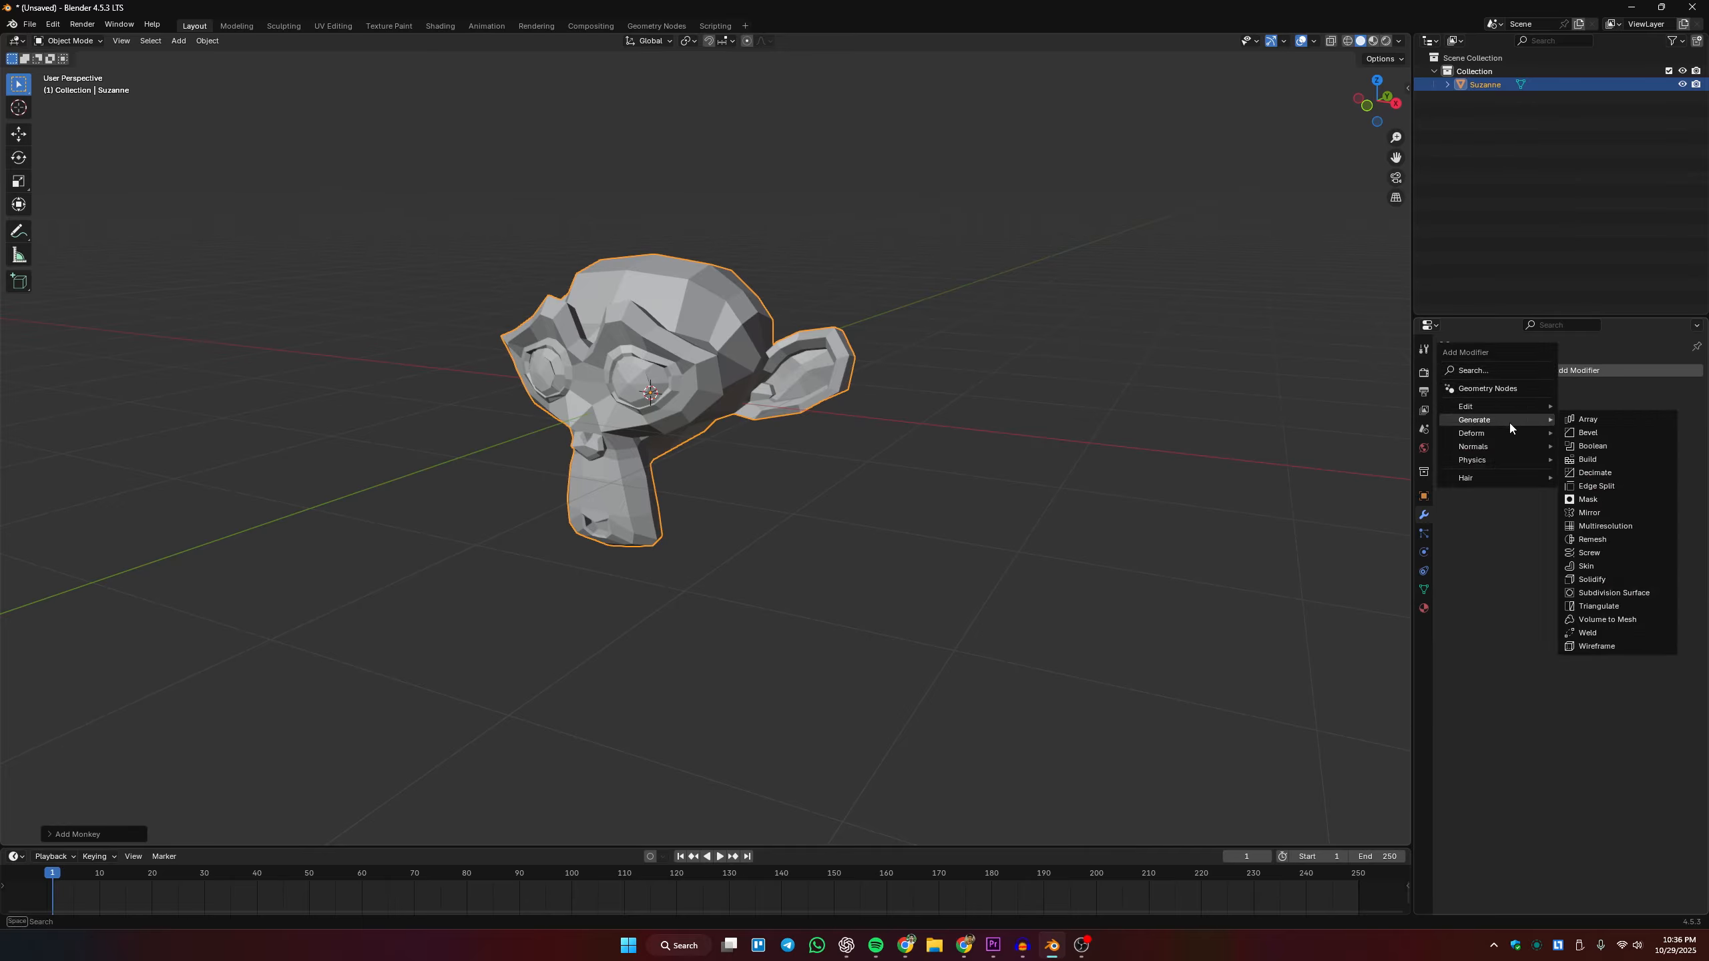
click(1624, 593)
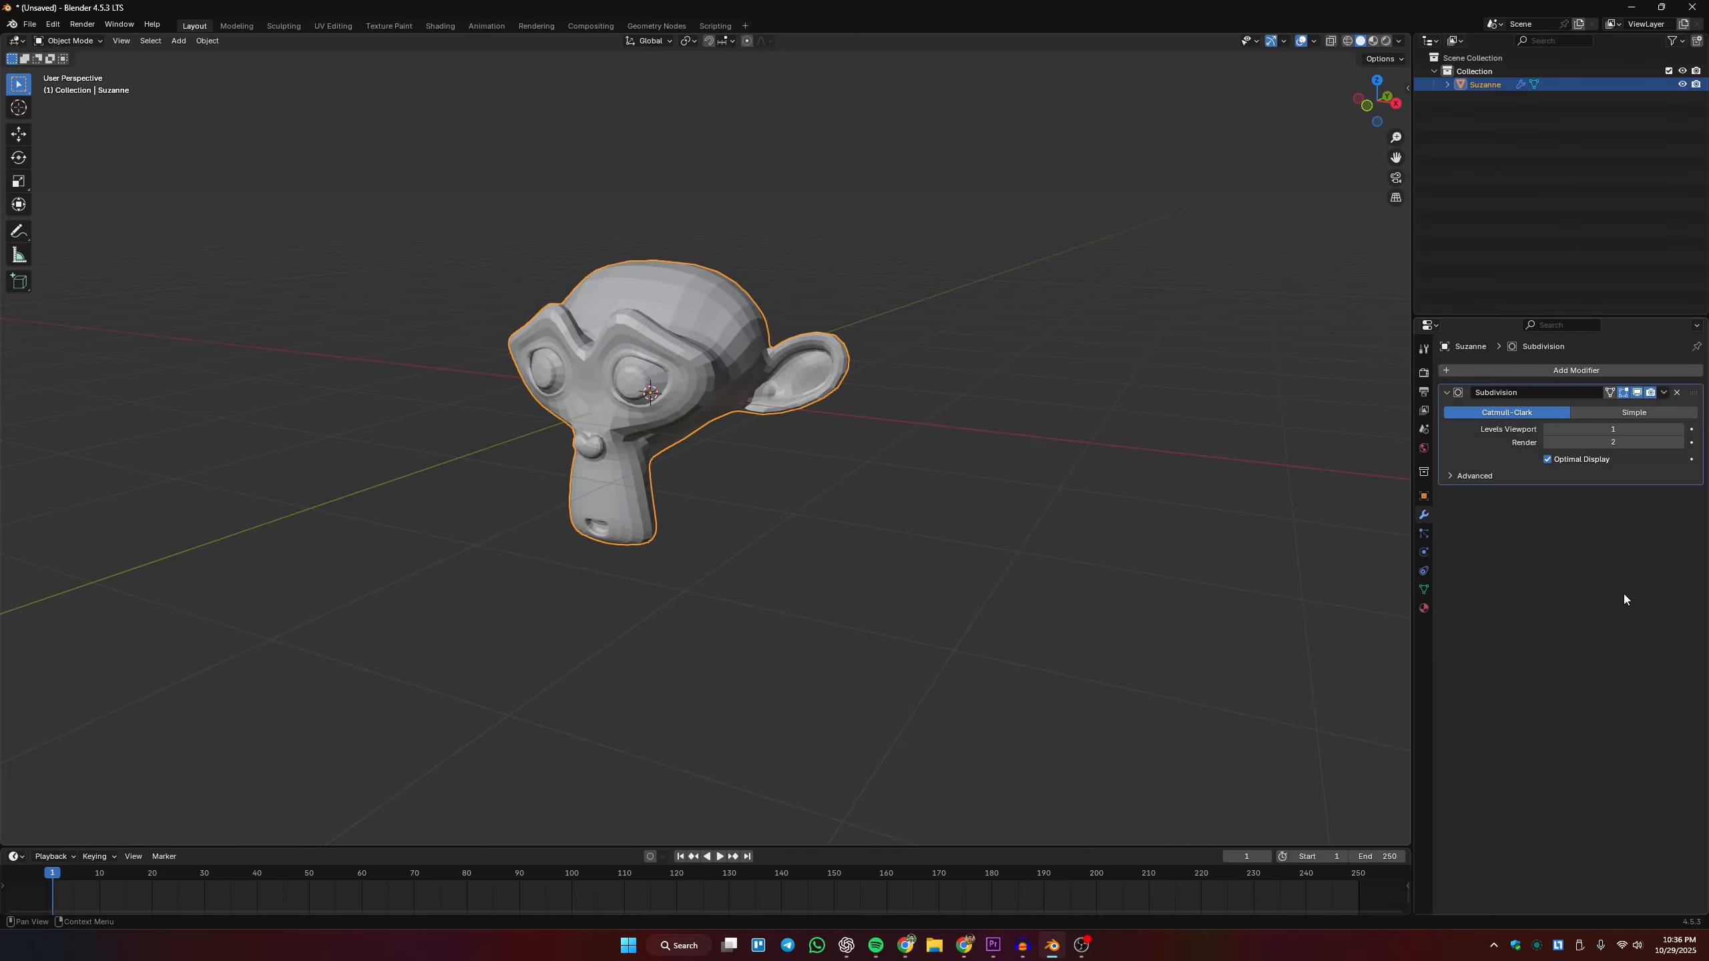
click(1679, 429)
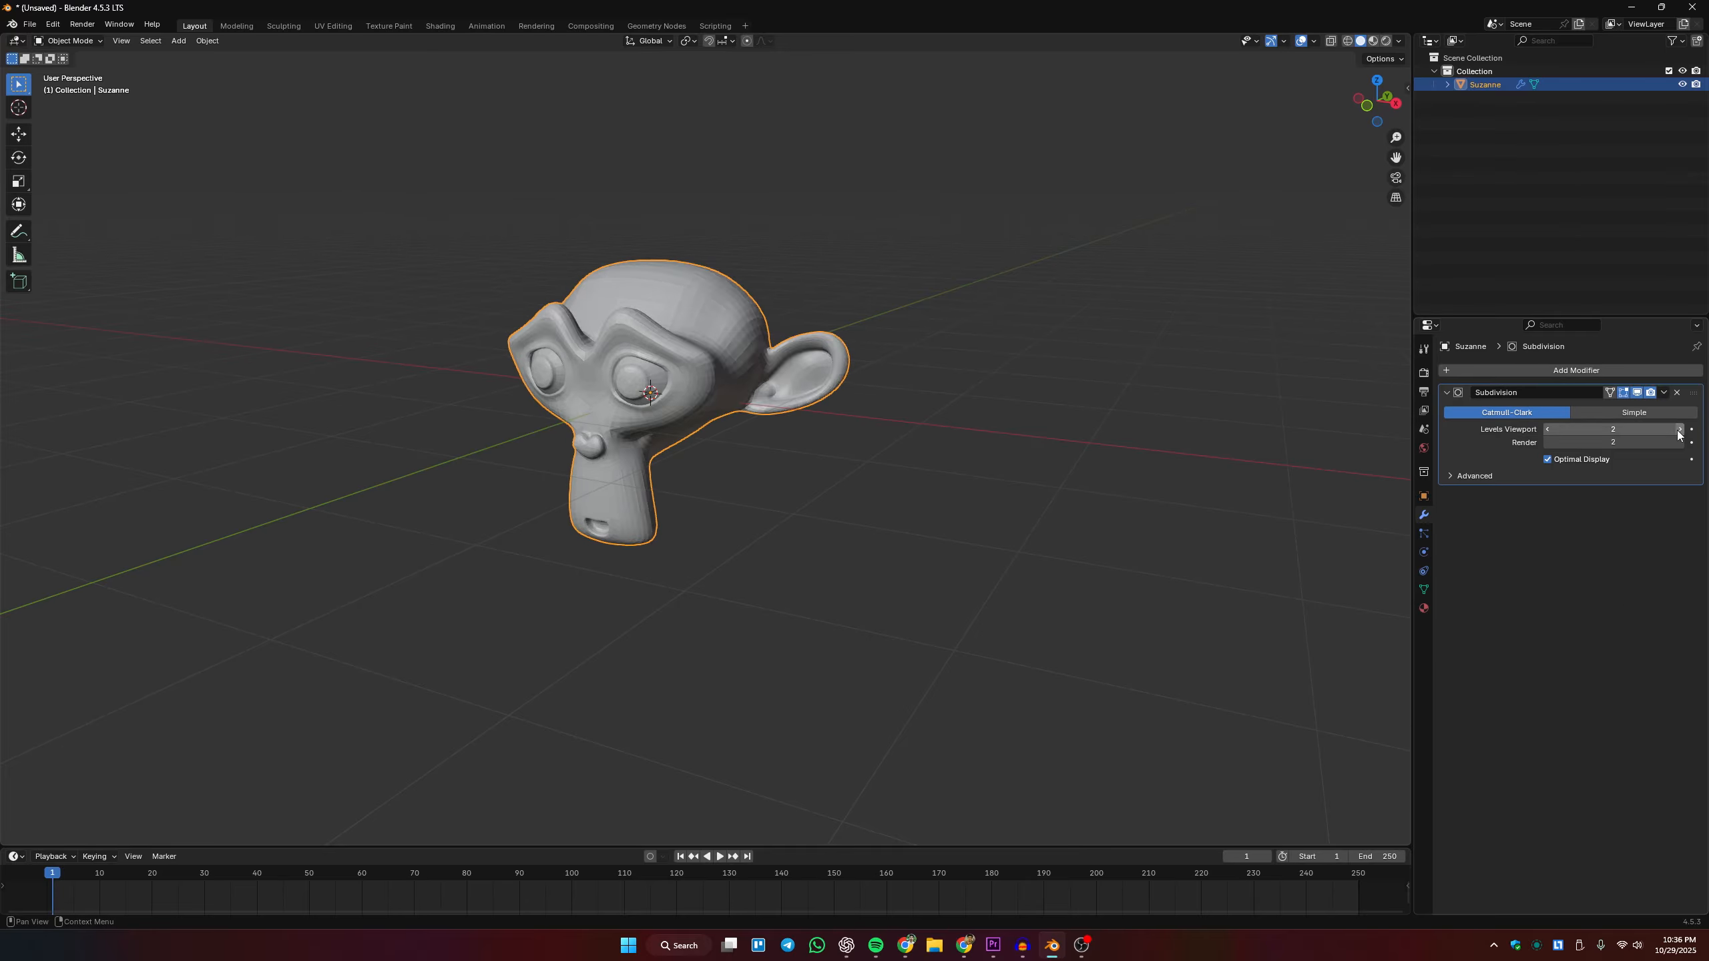
Apply smooth shading to the monkey head and deselect it.
right_click(697, 382)
click(671, 377)
scroll(756, 533, down, 2)
click(738, 544)
mouse_move(731, 547)
middle_down()
mouse_move(804, 531)
mouse_move(709, 546)
mouse_move(682, 523)
mouse_move(740, 532)
mouse_move(729, 548)
middle_up()
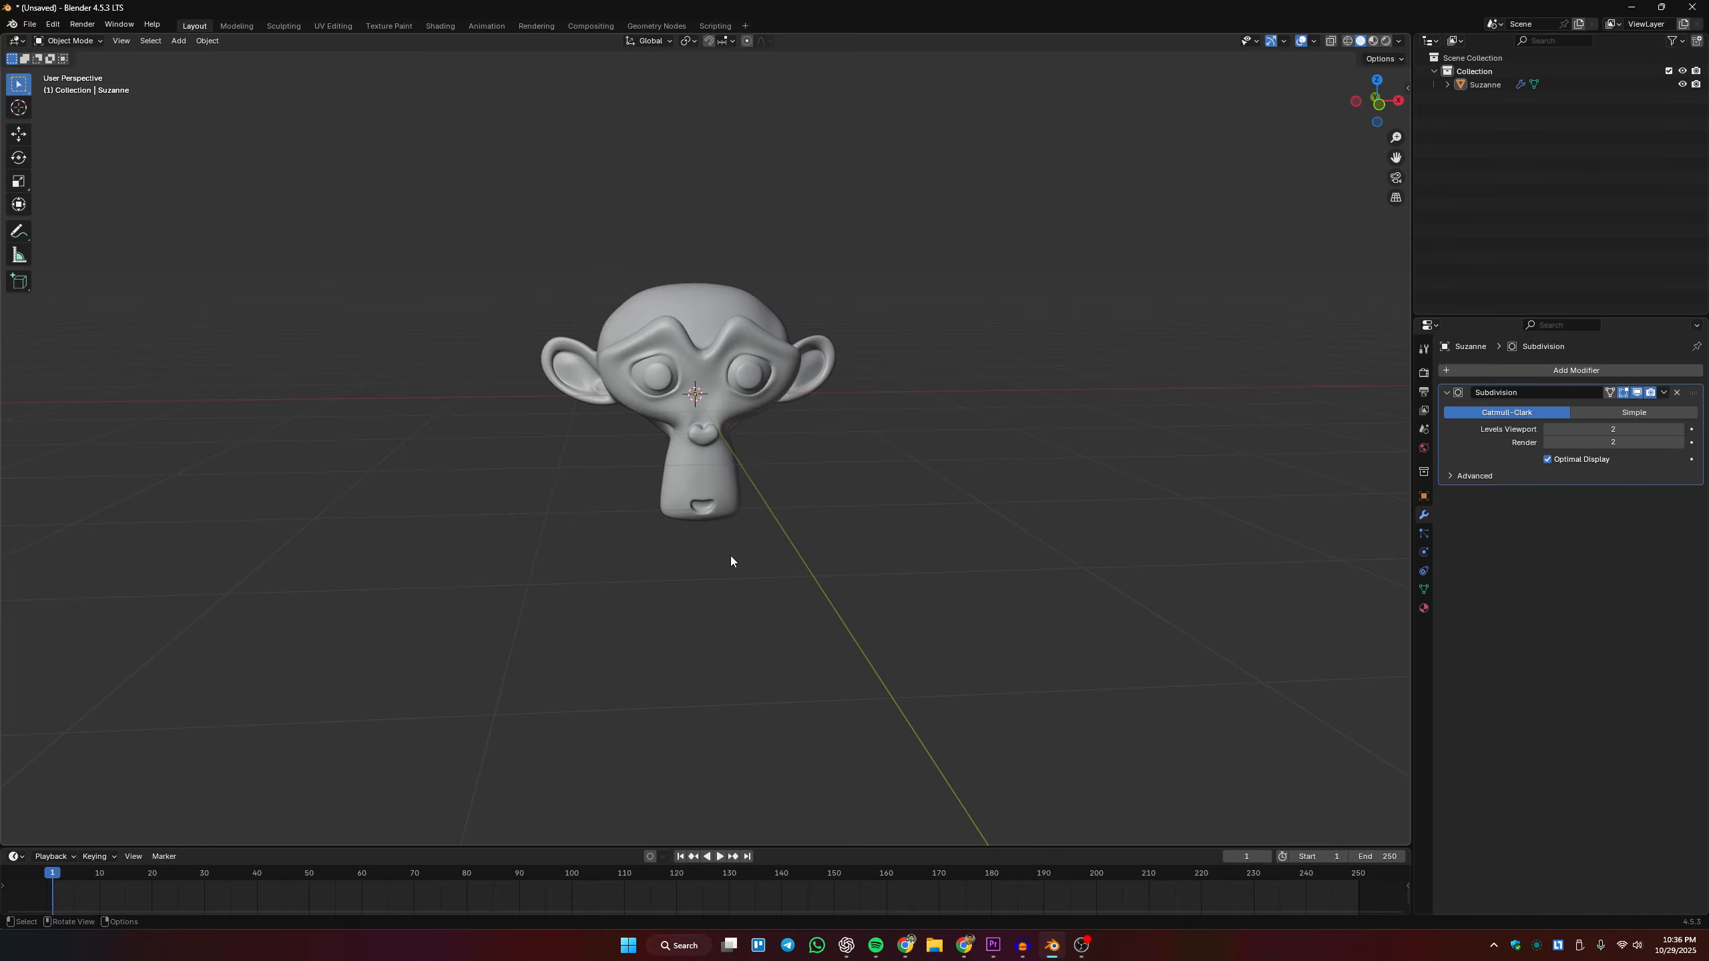
mouse_move(739, 587)
middle_down()
mouse_move(672, 597)
mouse_move(727, 585)
middle_up()
Split the 3D viewport into two side-by-side 3D viewports and frame the monkey head in the new one.
drag(1407, 35, 812, 59)
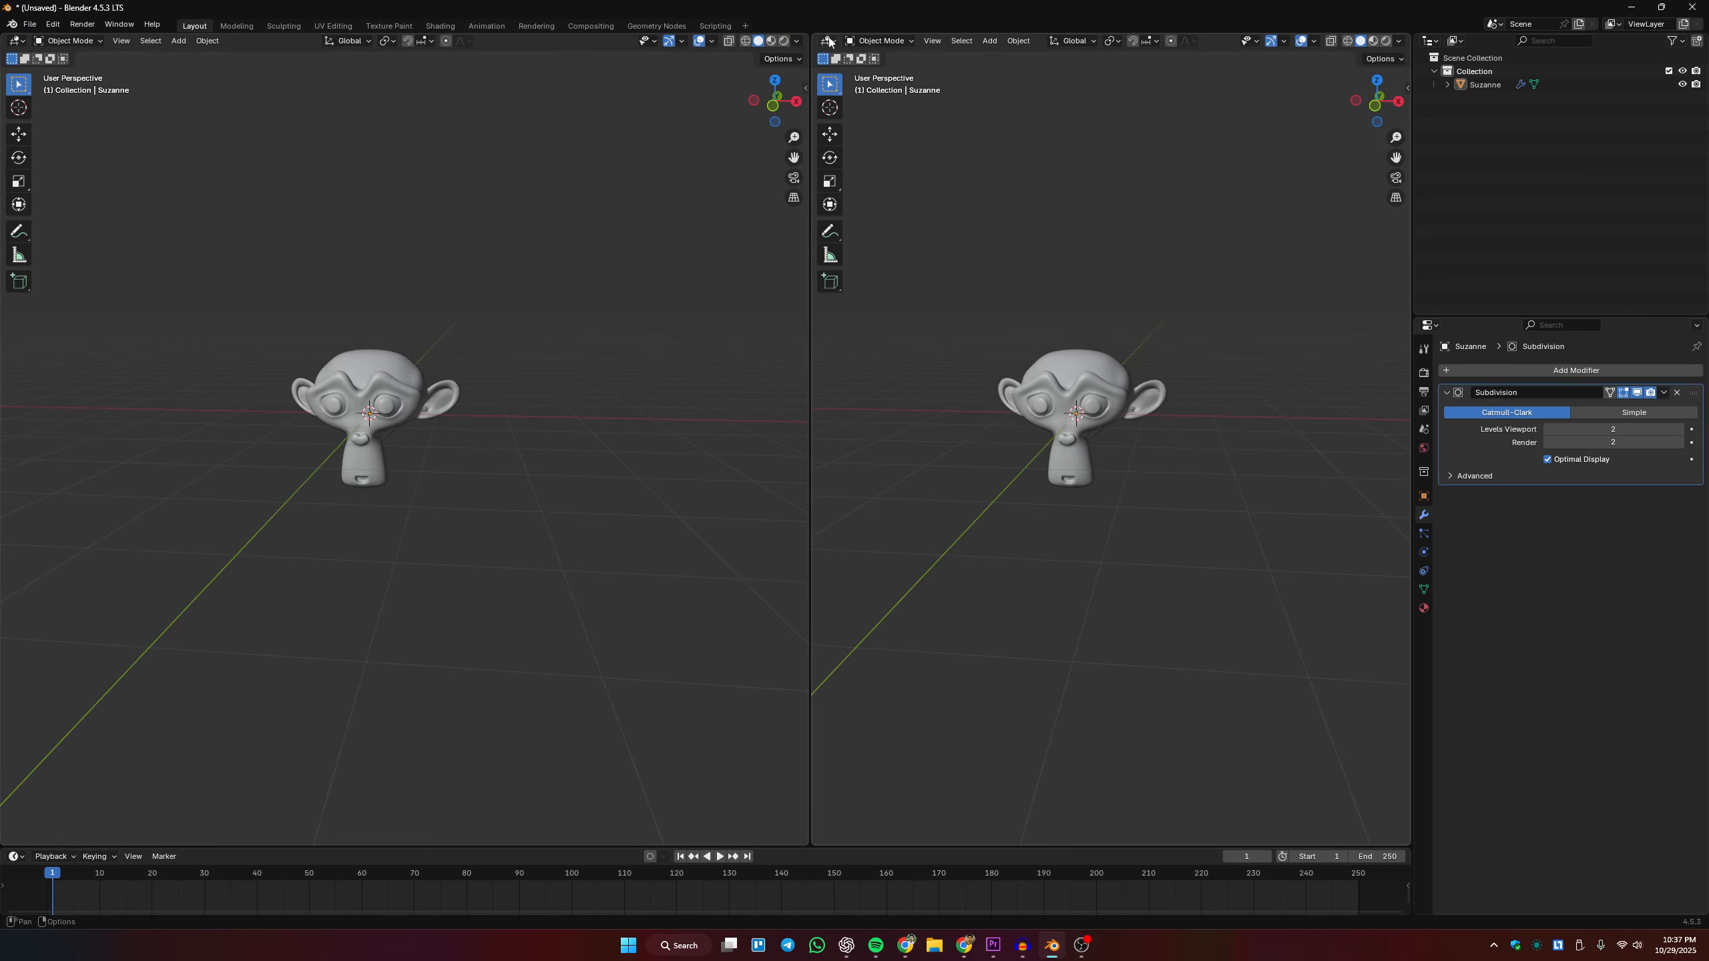
click(826, 43)
click(835, 76)
mouse_move(988, 441)
middle_down()
mouse_move(1044, 480)
mouse_move(1031, 504)
mouse_move(1056, 502)
middle_up()
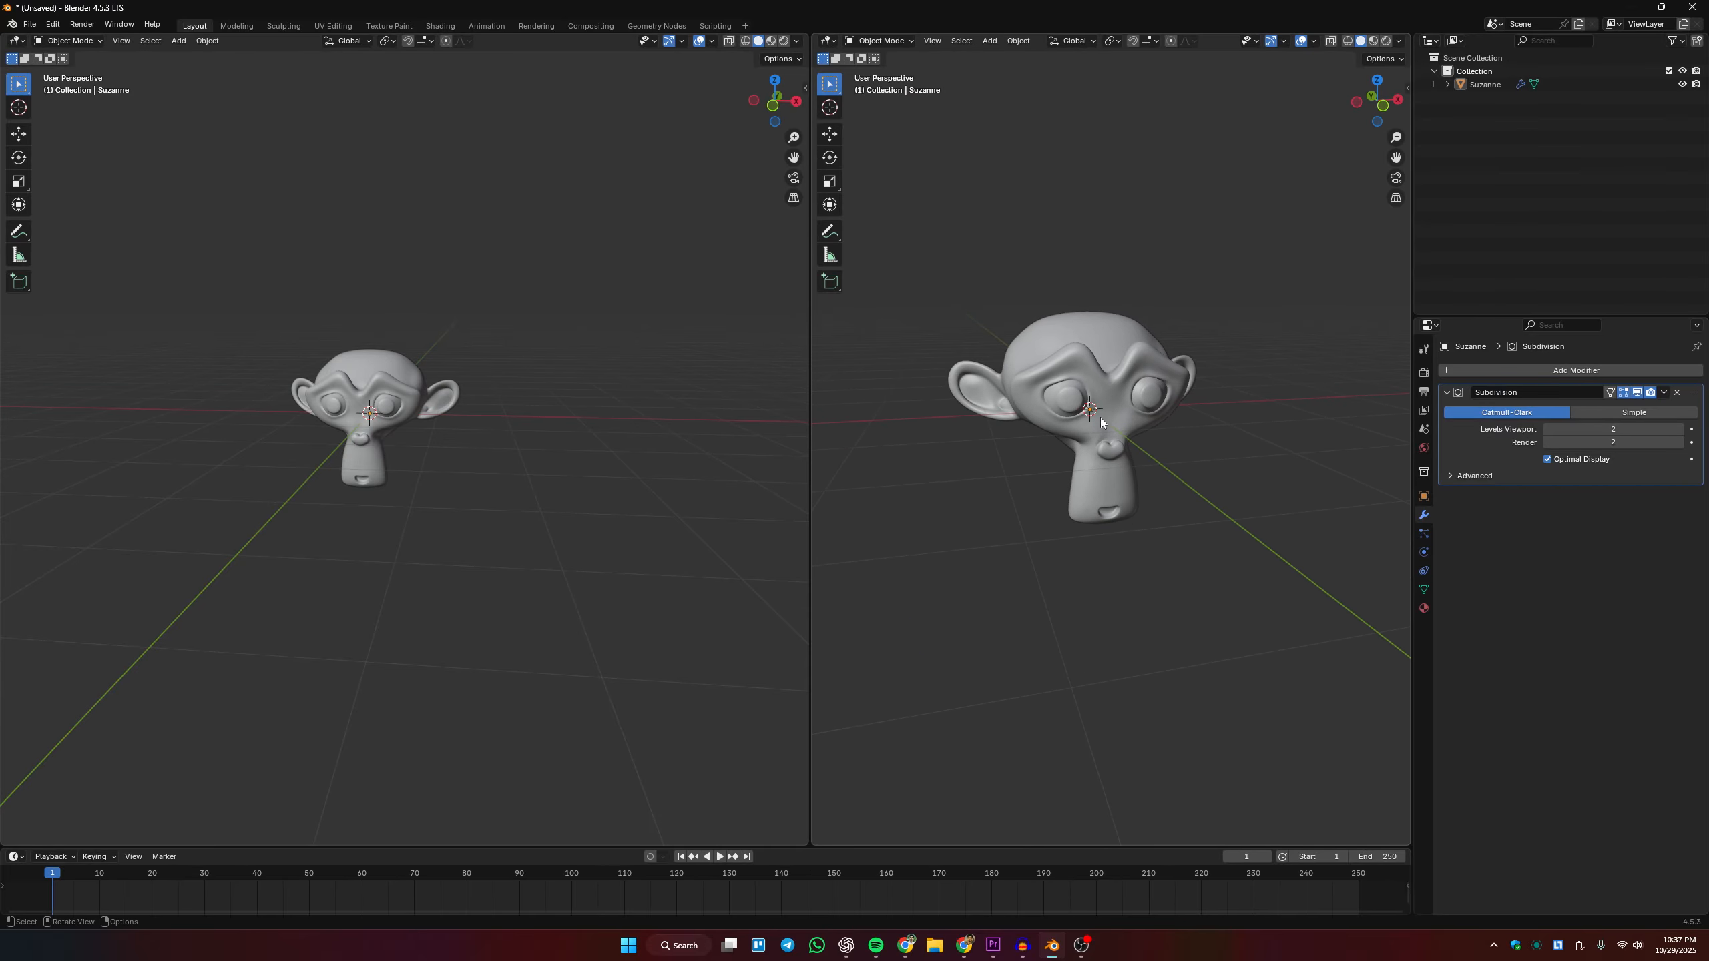
Show the second viewport in rendered shading, with Cycles as the render engine and GPU Compute as the device.
click(1387, 43)
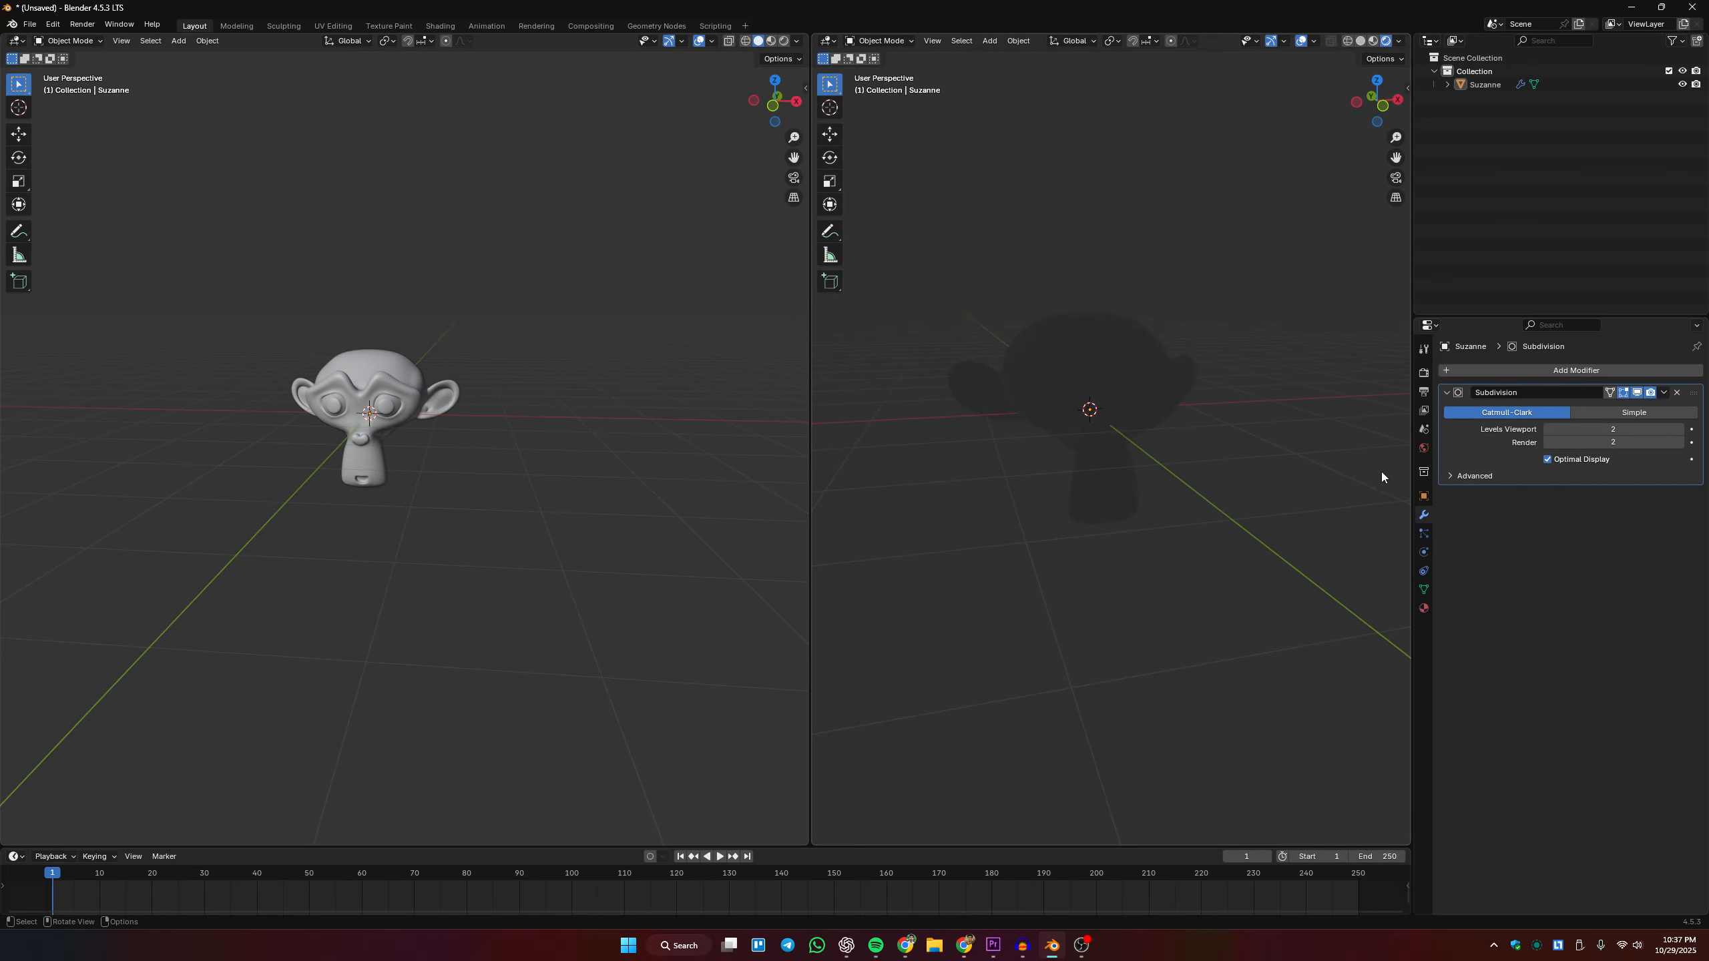
click(1424, 375)
click(1565, 371)
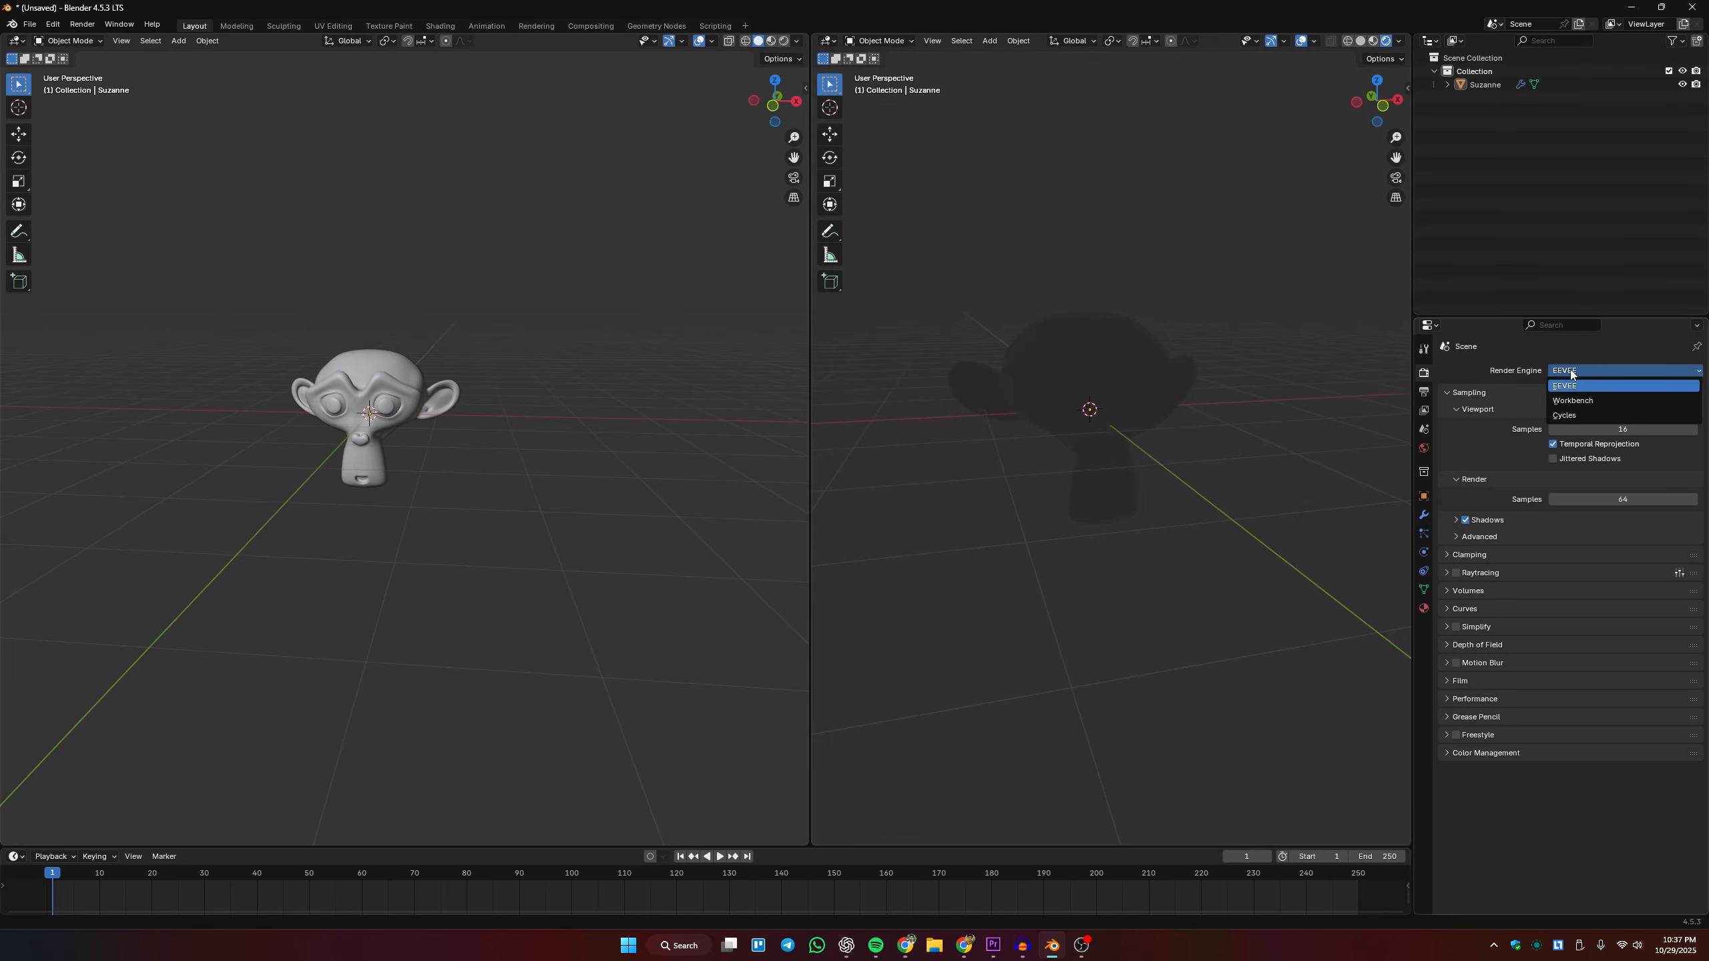
click(1578, 416)
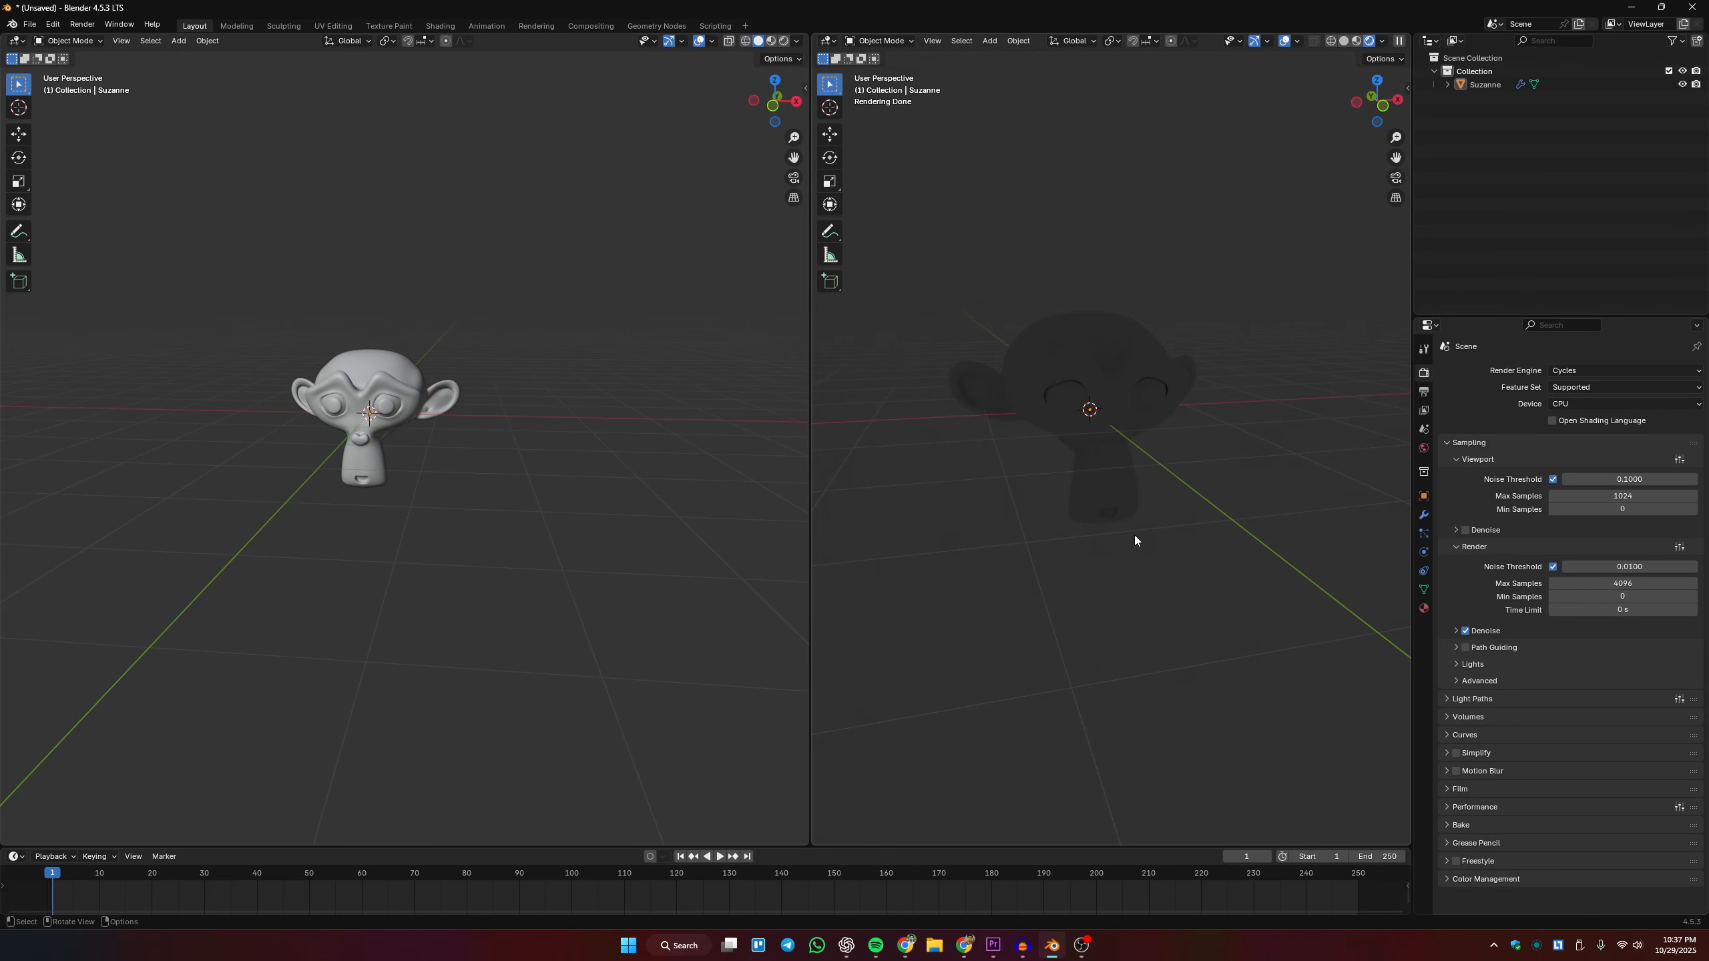
click(1591, 403)
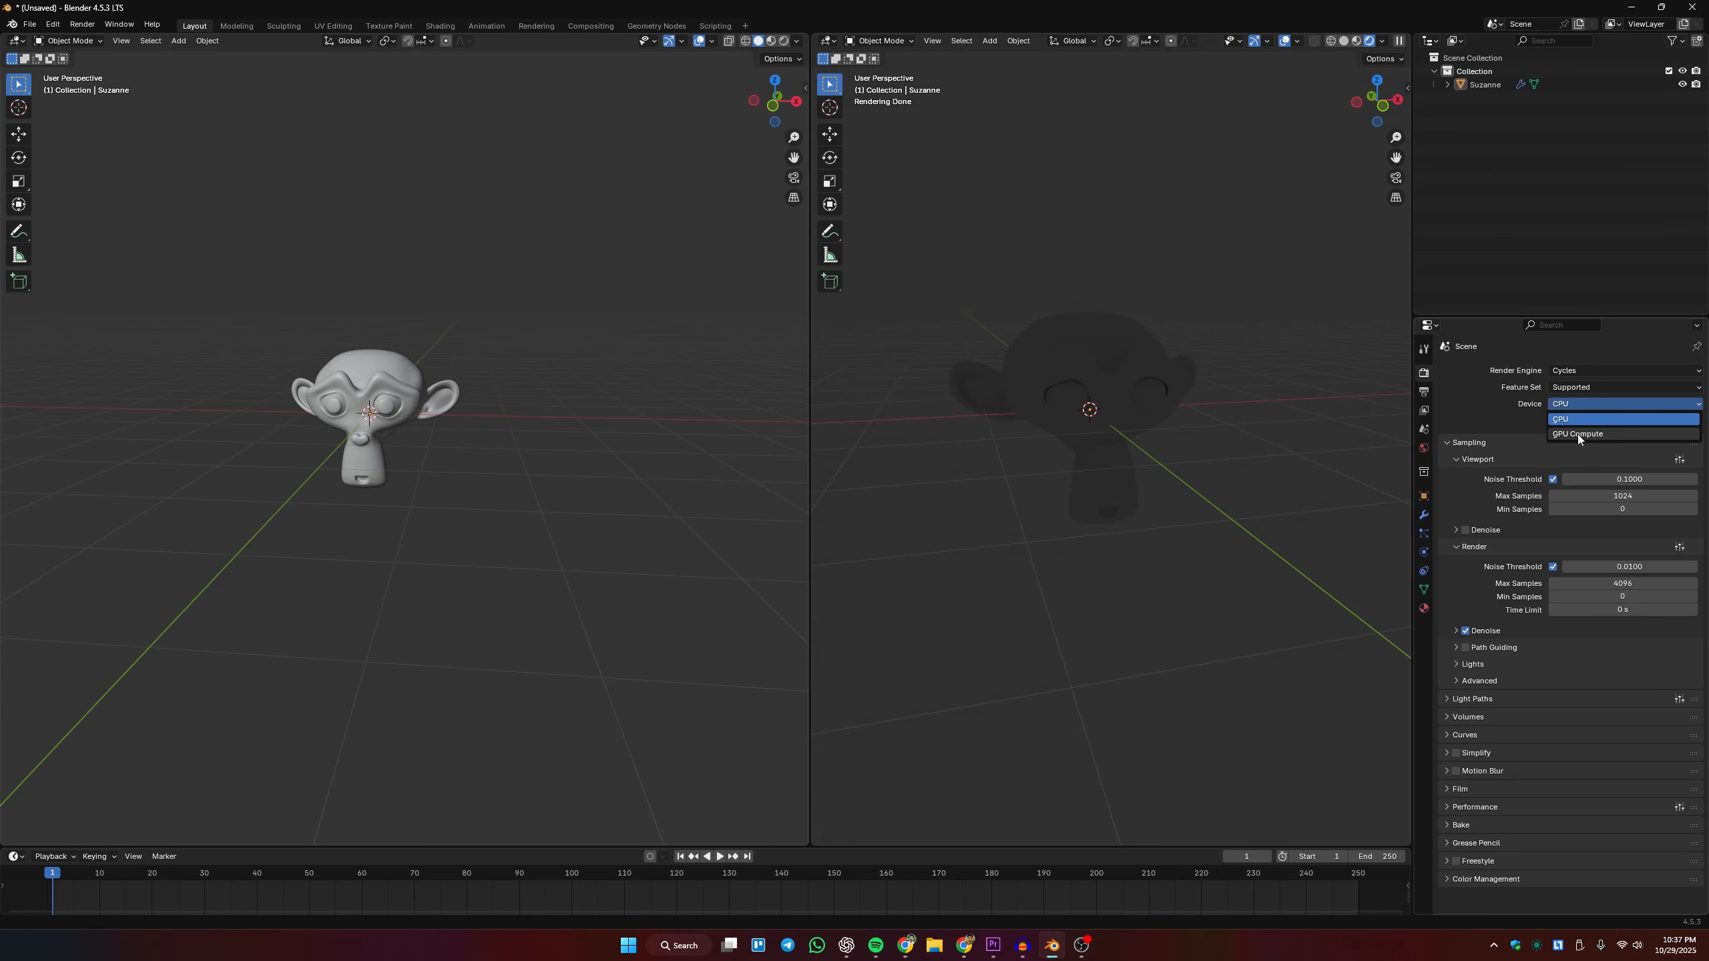
click(1604, 435)
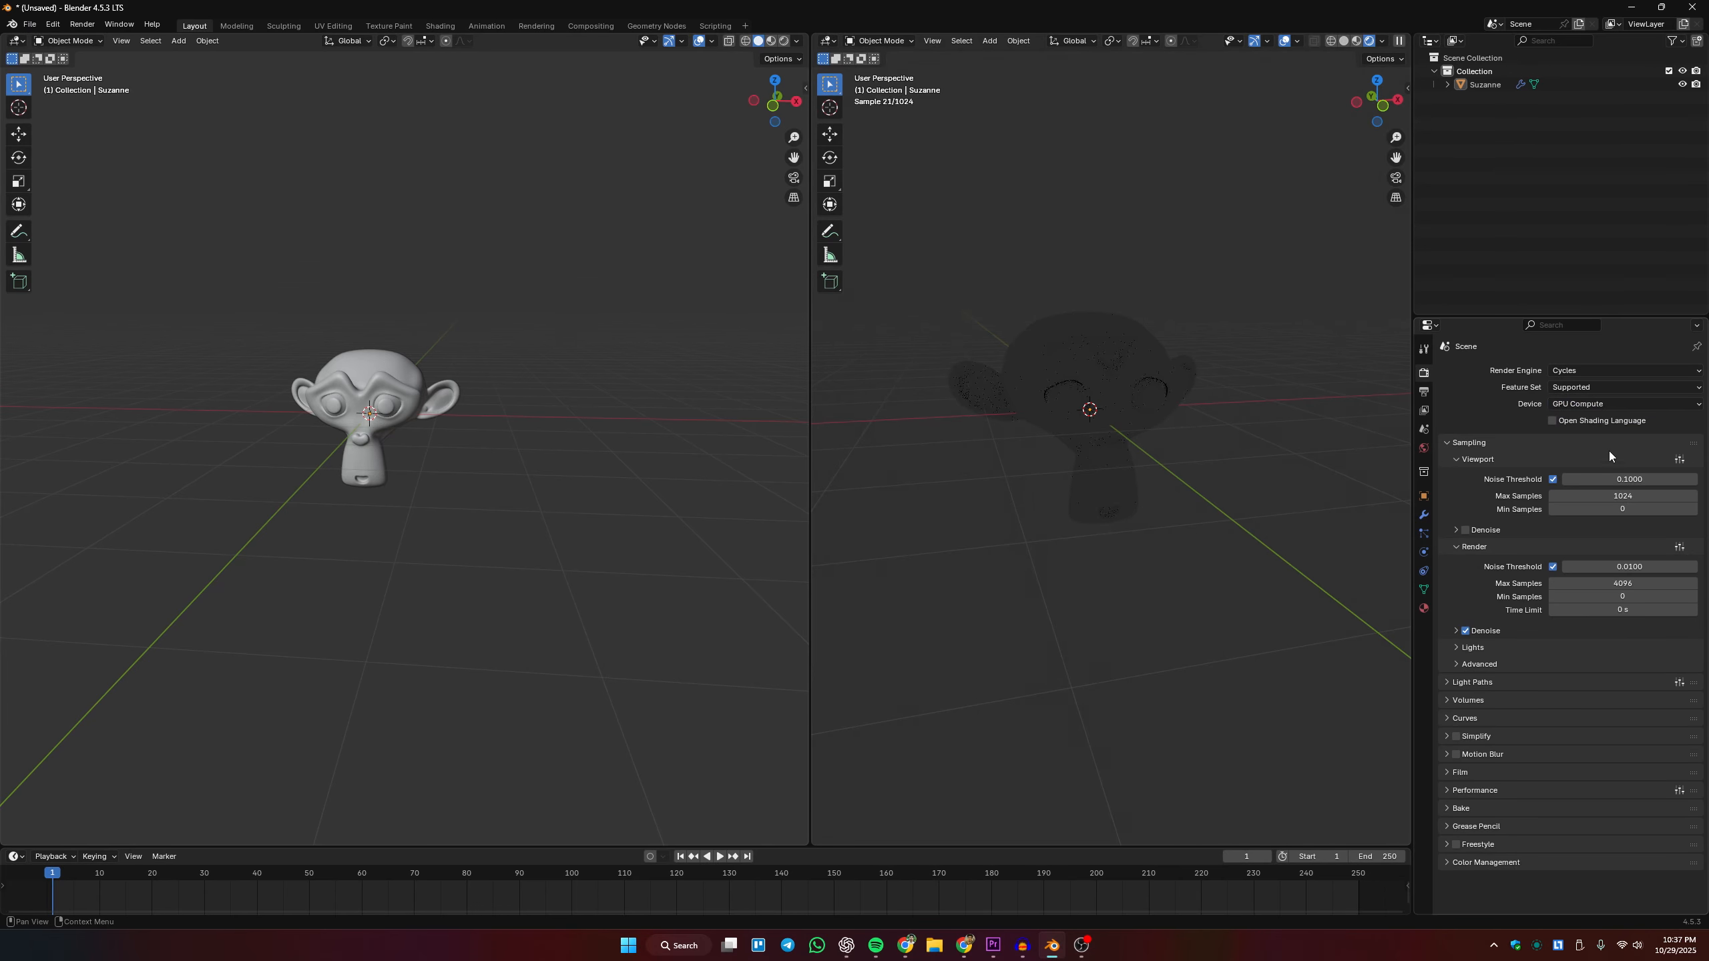
Set the world background strength to 0.
middle_drag(1143, 480, 1180, 480)
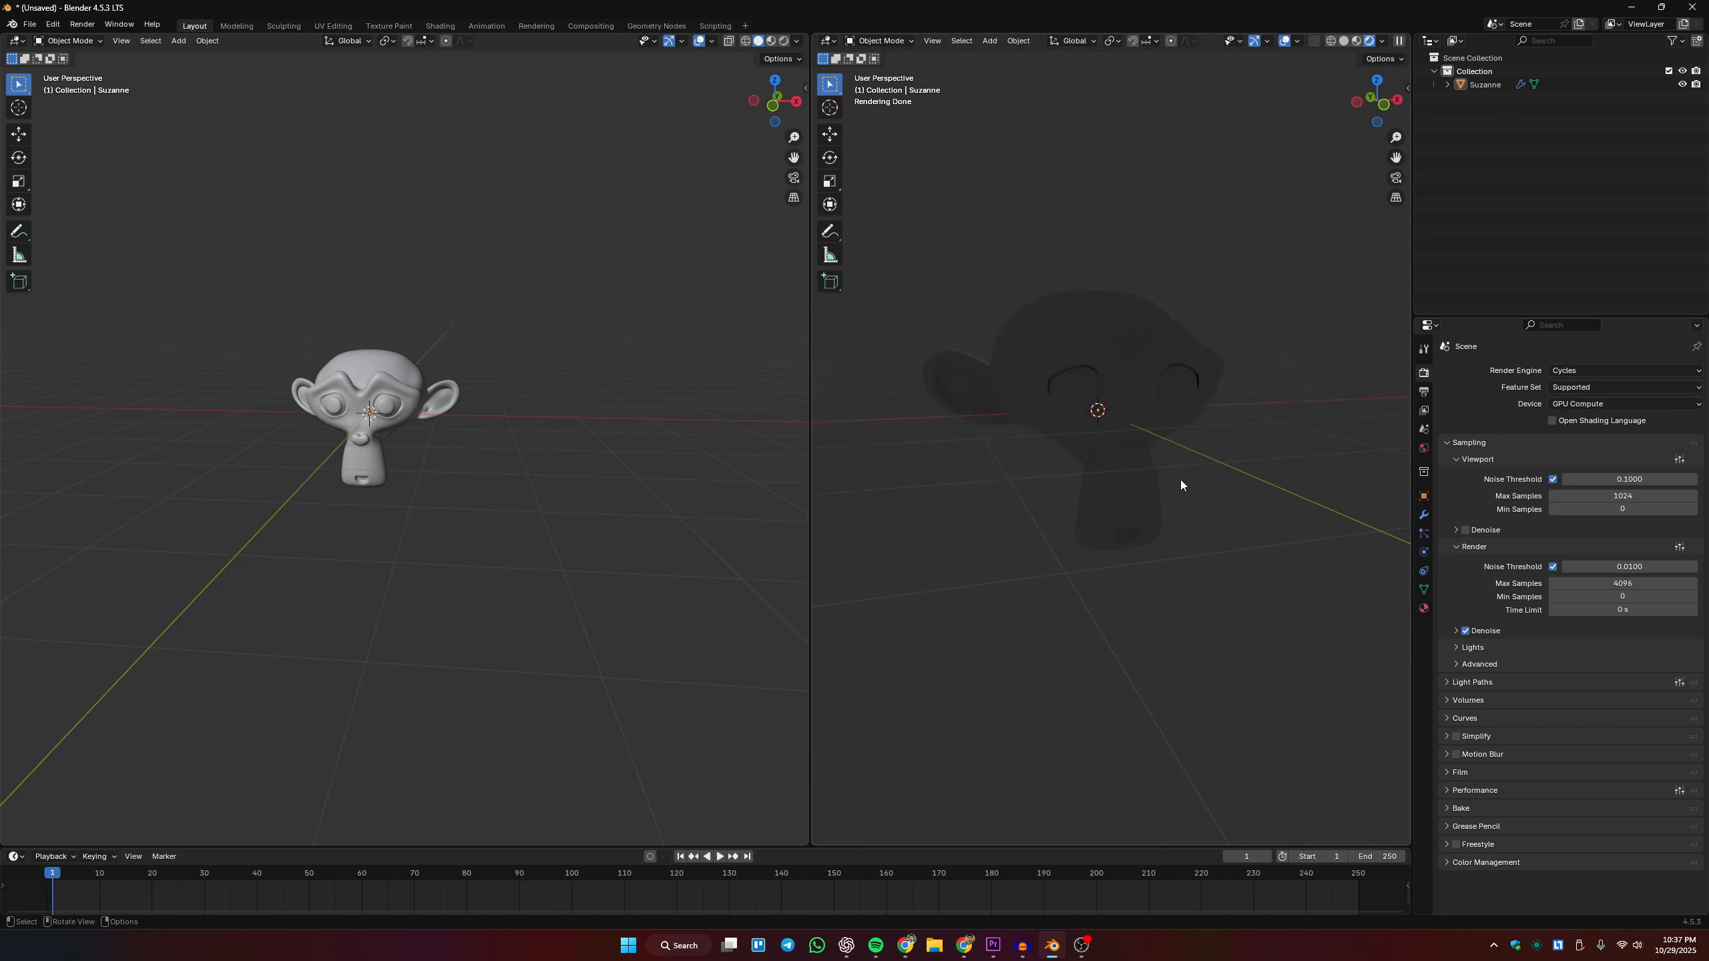
click(1424, 448)
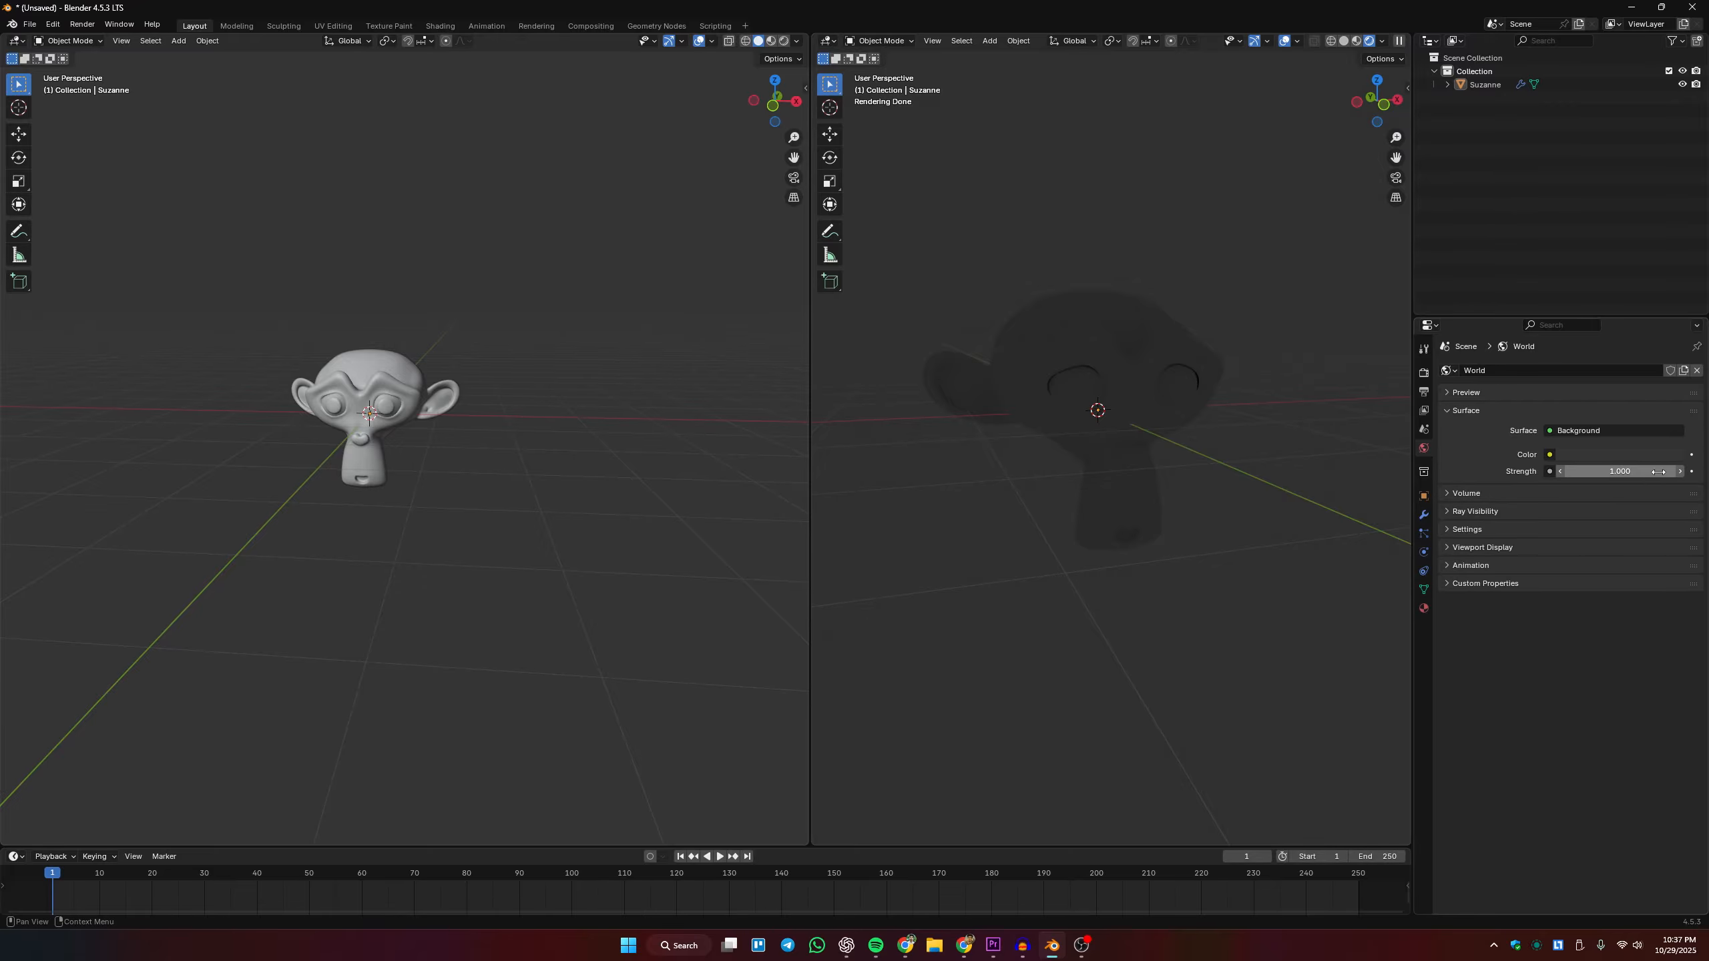
drag(1658, 472, 1541, 471)
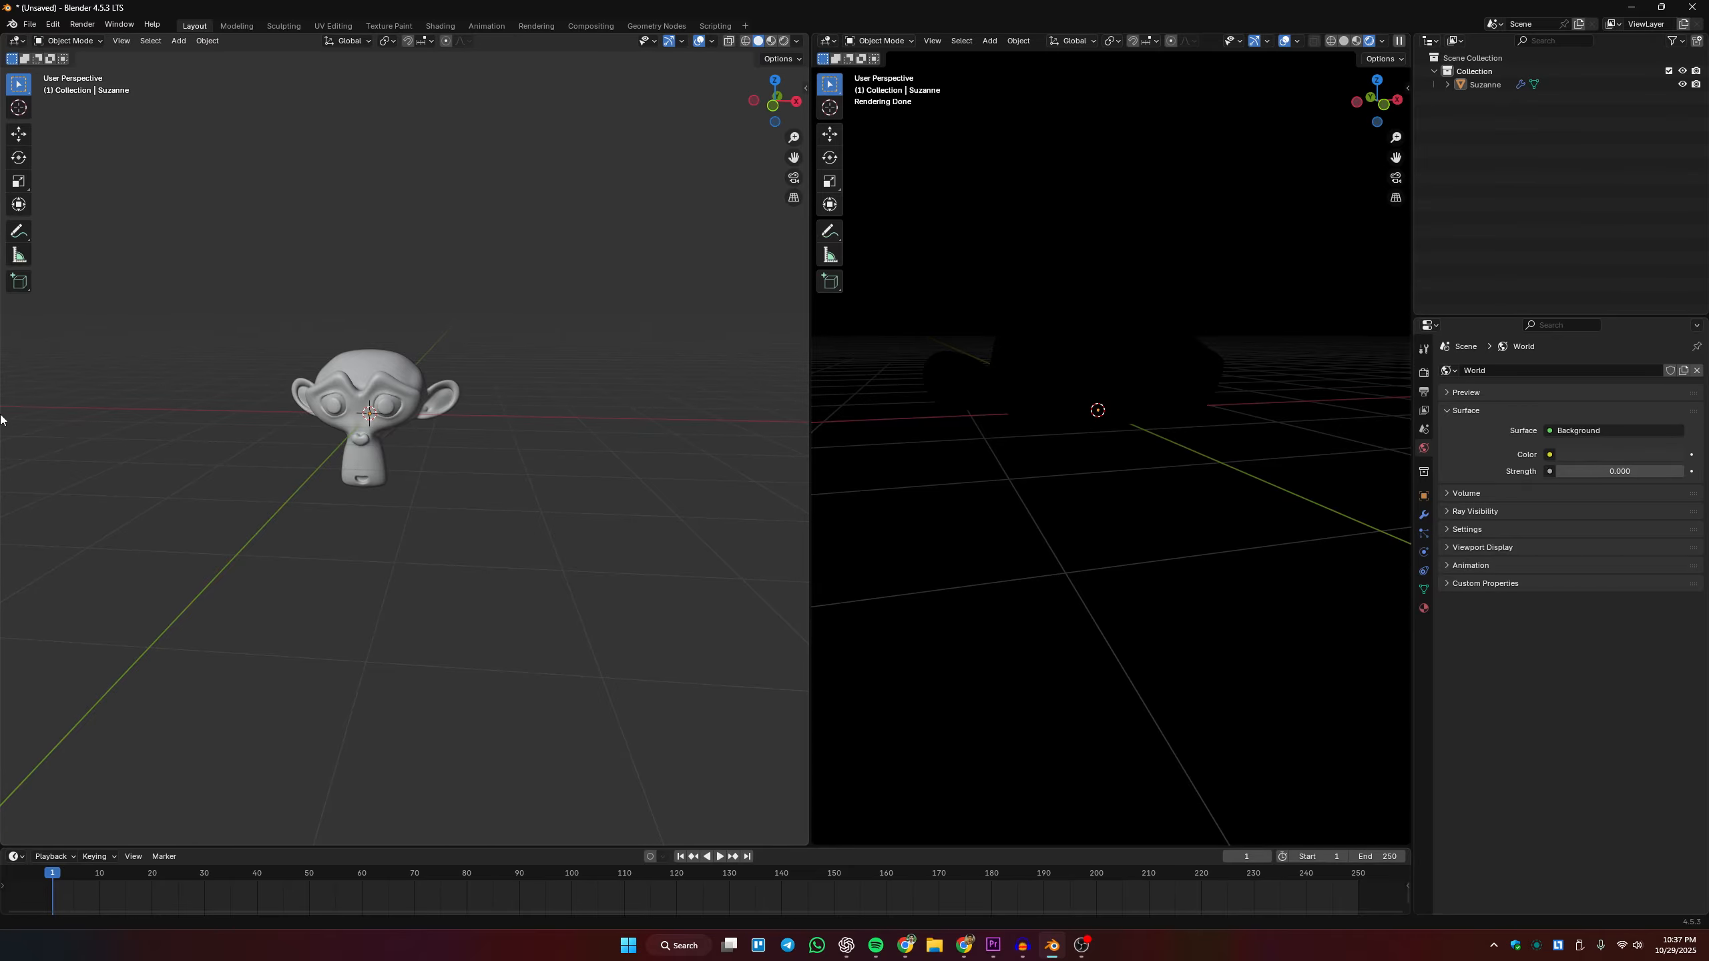
Set the solid-shaded viewport to the top view and add a camera to the scene.
middle_drag(270, 499, 354, 521)
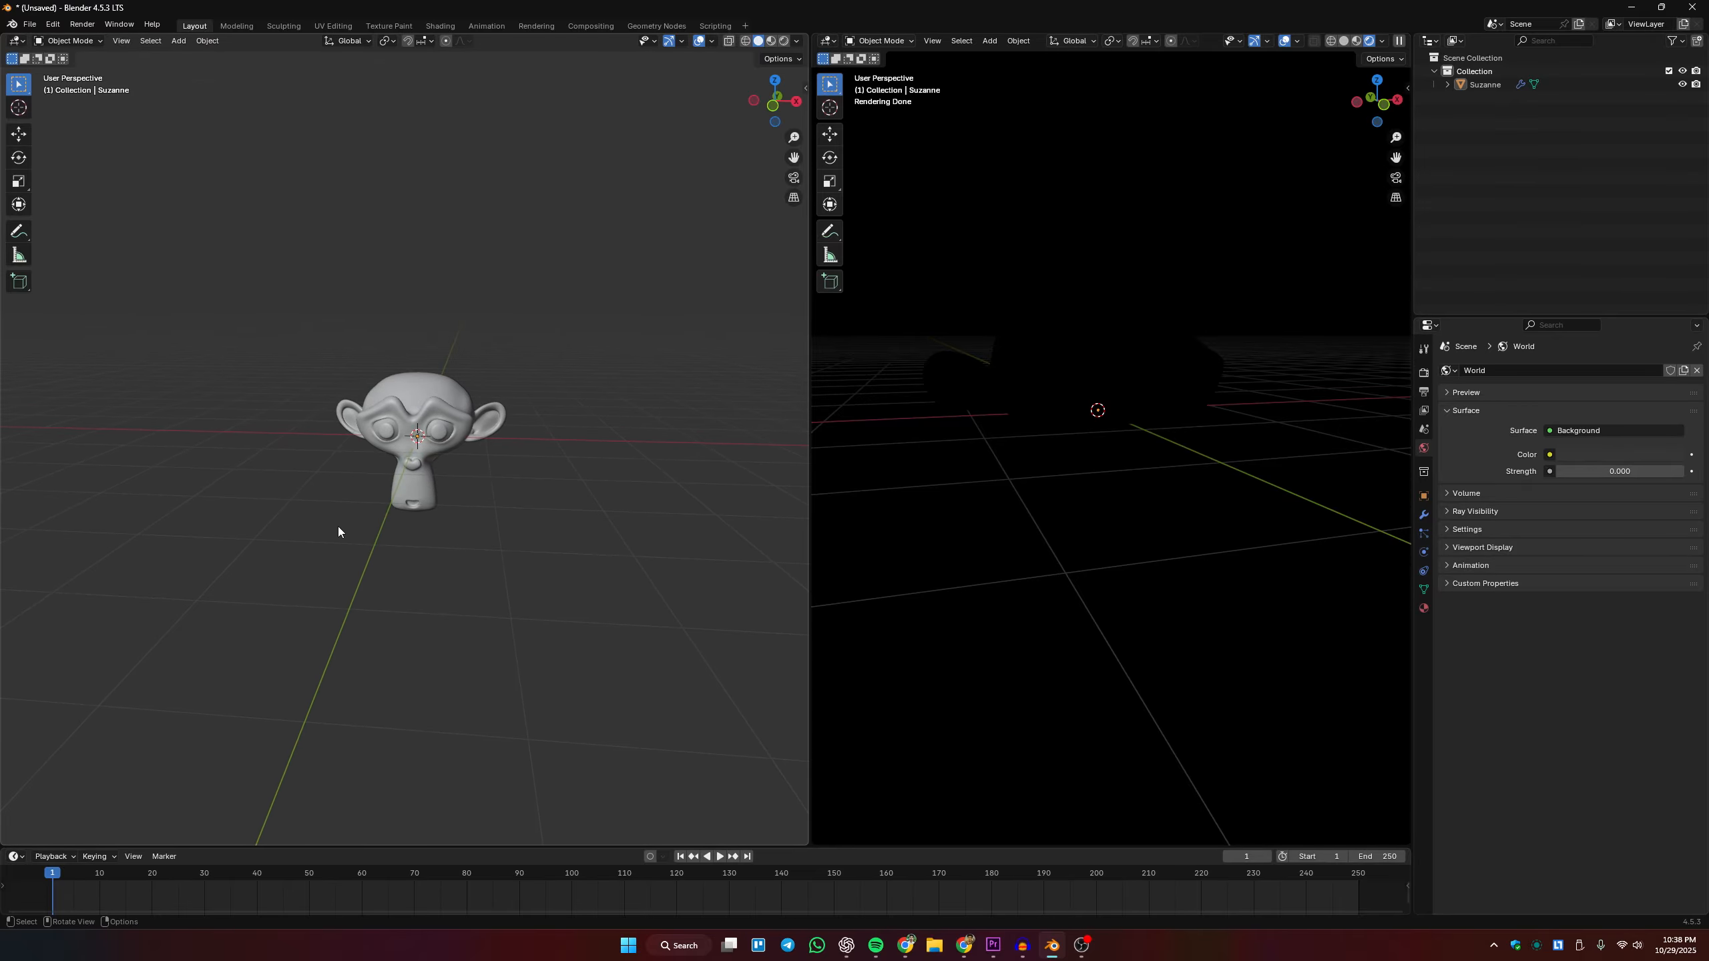
key(KP_7)
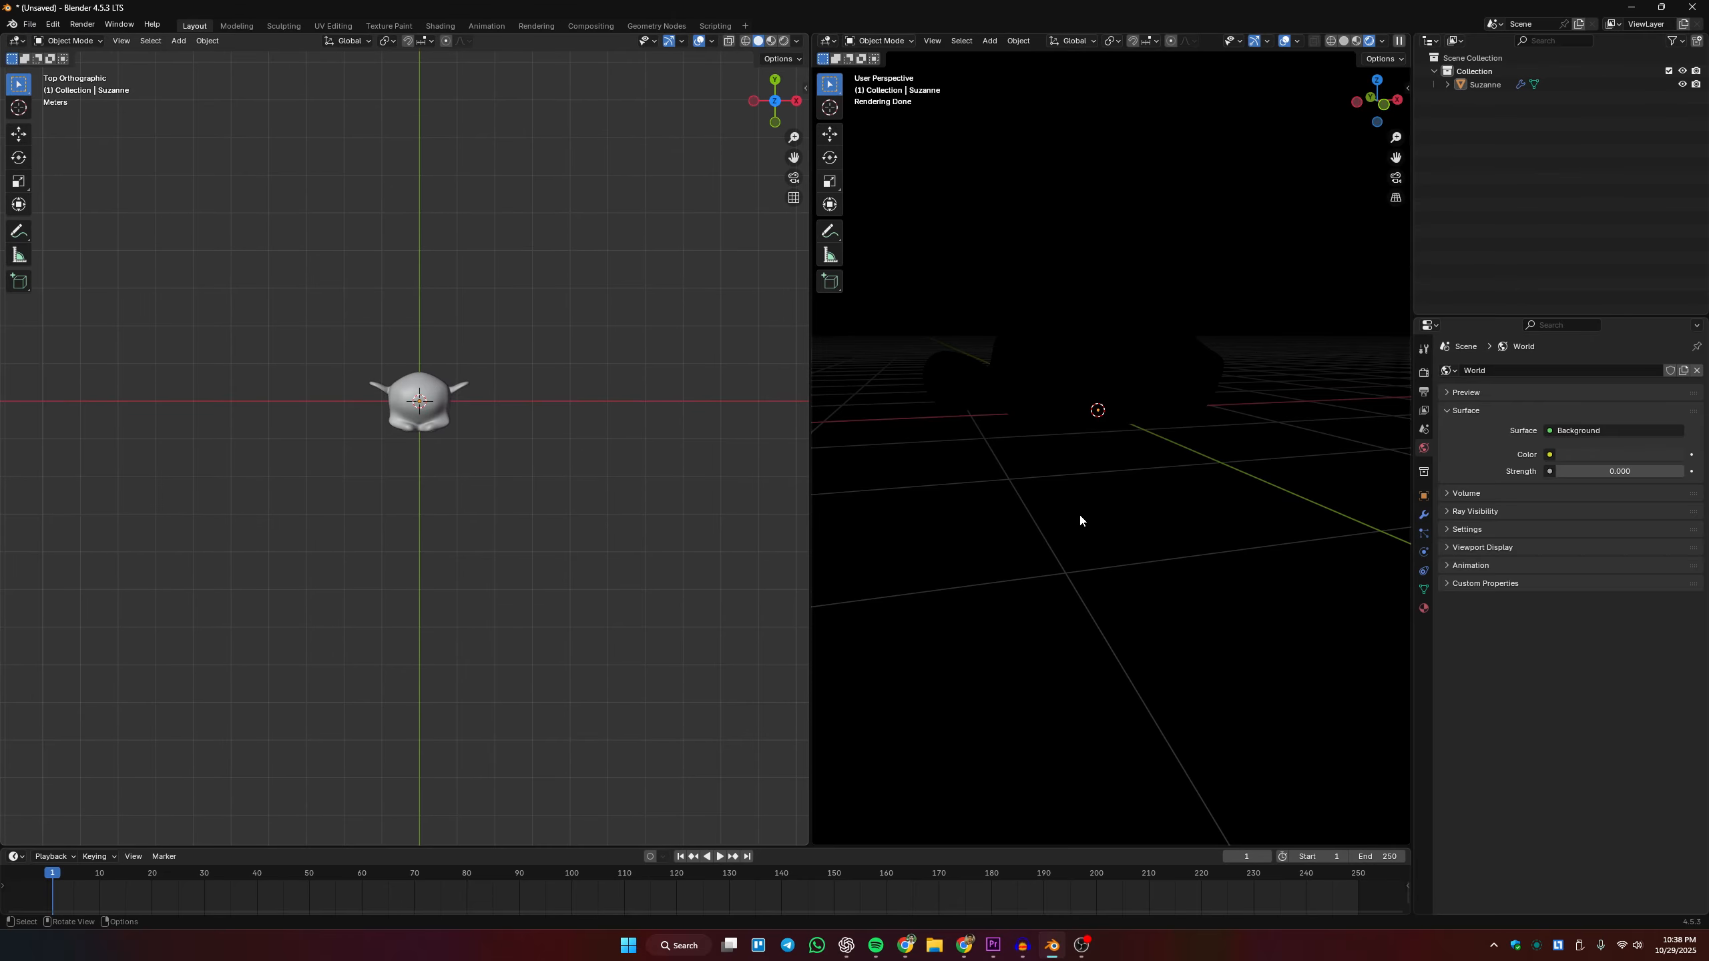
scroll(720, 610, up, 1)
key(shift+a)
click(377, 740)
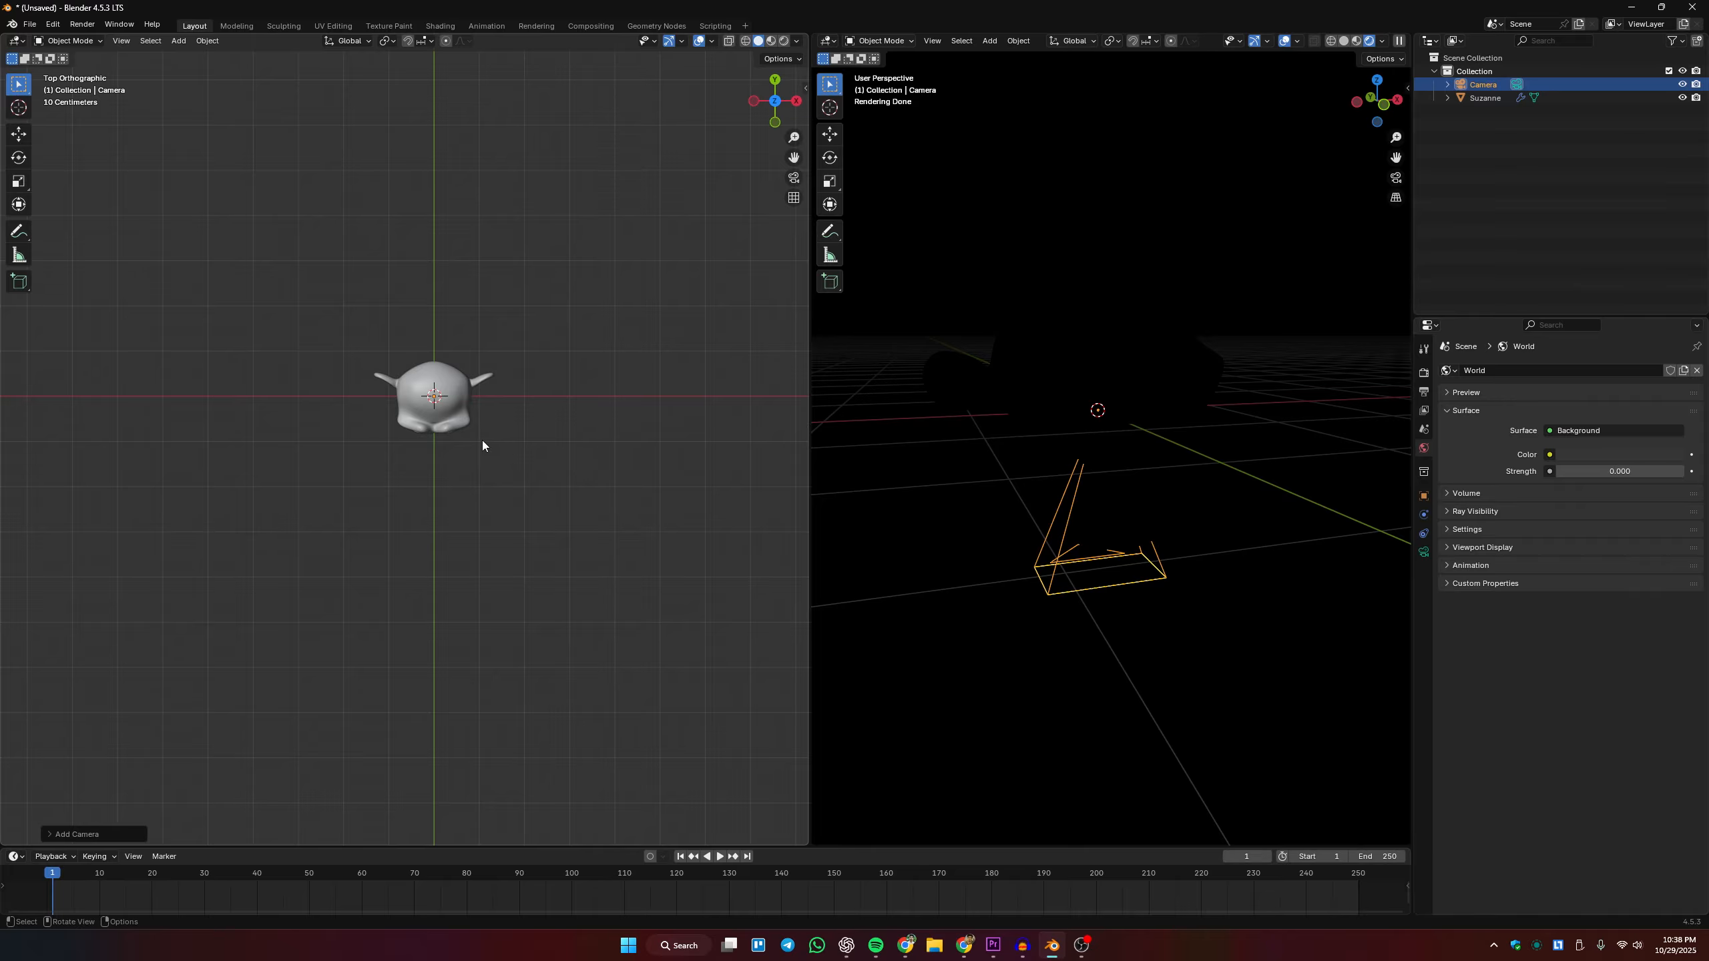
Rotate the camera about the X axis to point horizontally and move it along Y in front of the monkey's face.
key(r)
key(x)
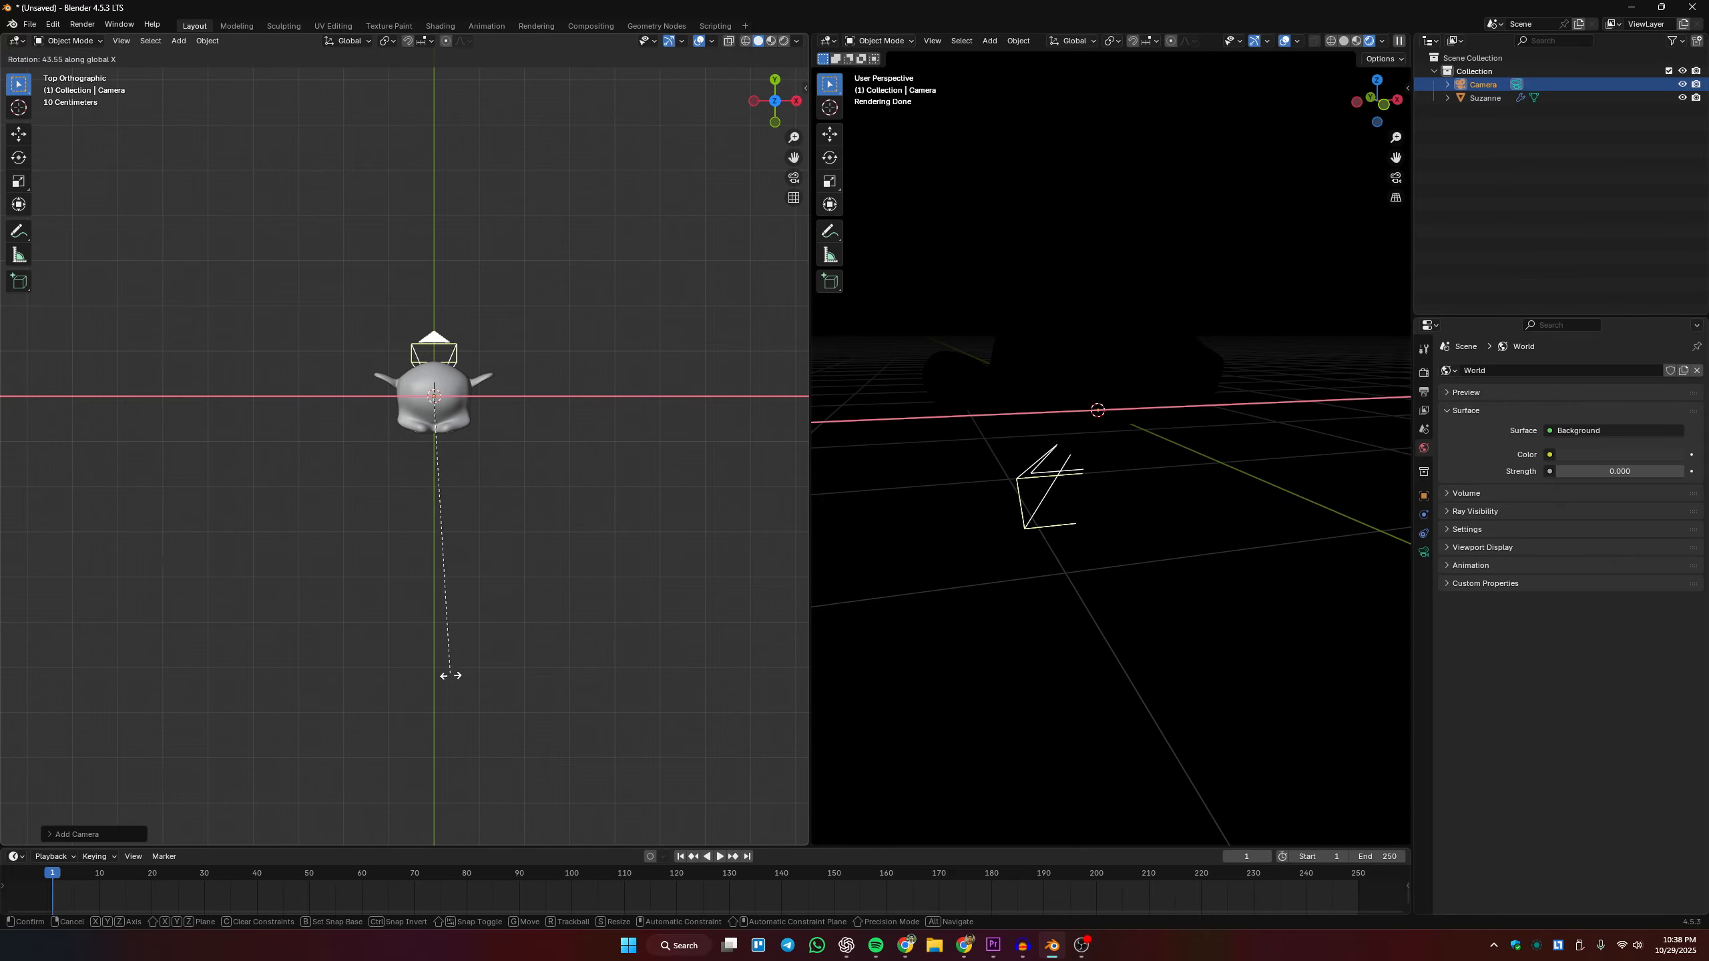
click(449, 676)
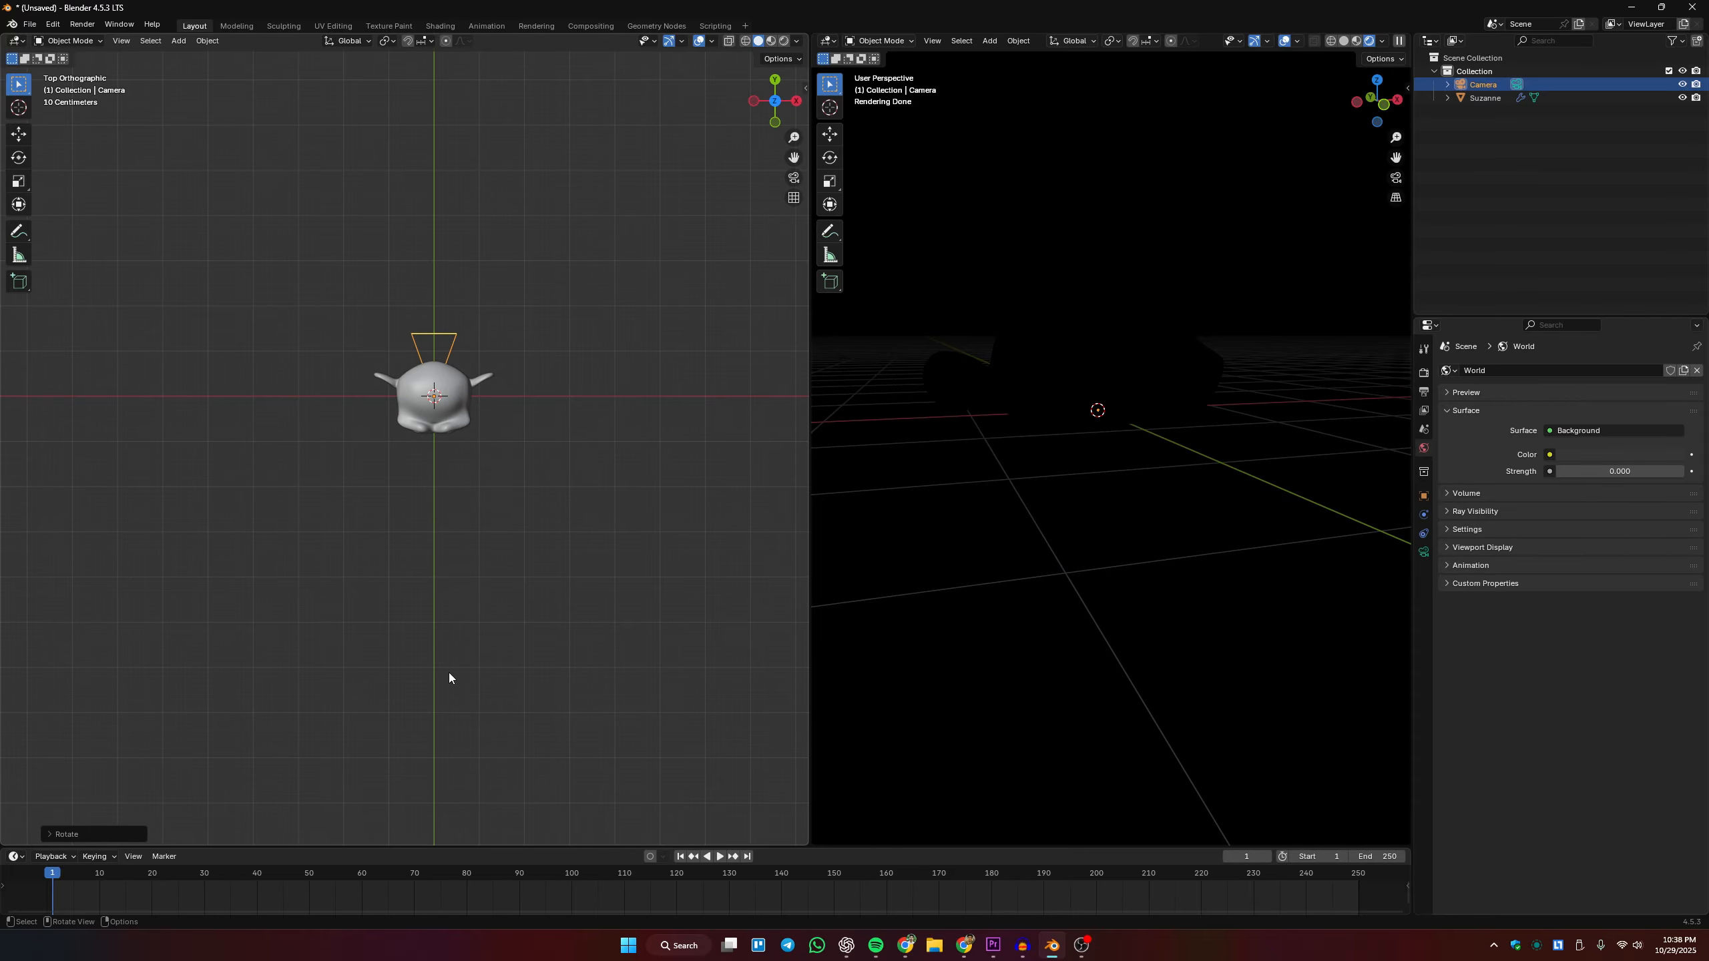
key(g)
key(y)
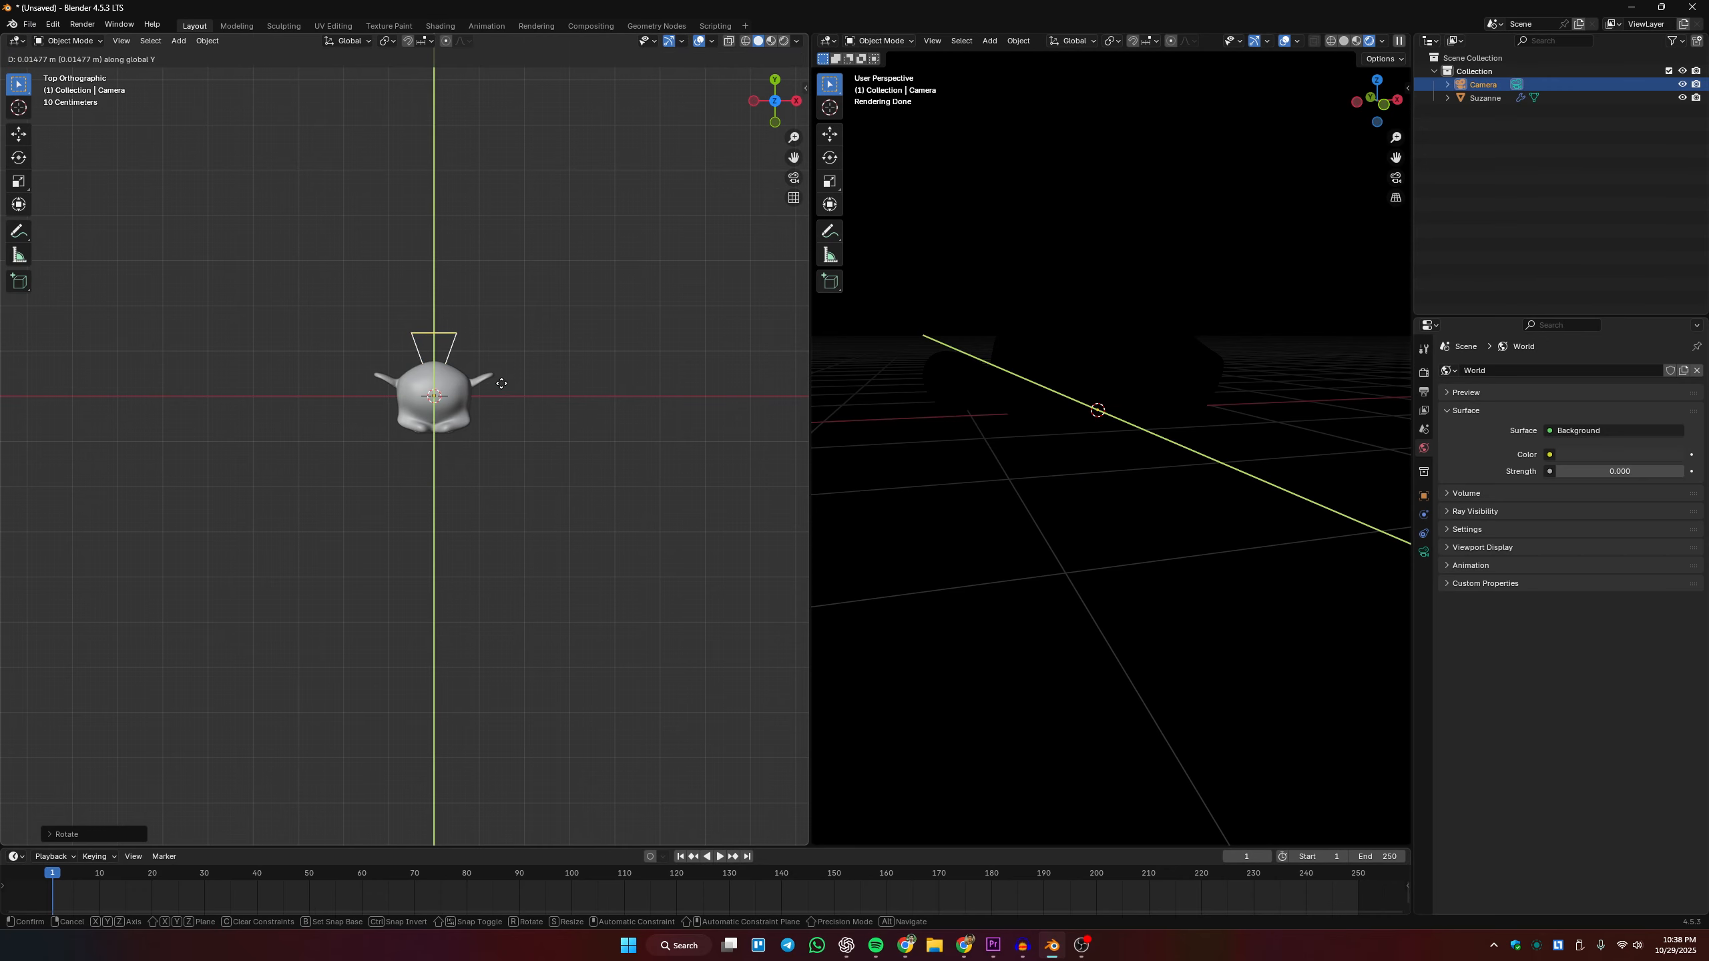
click(485, 649)
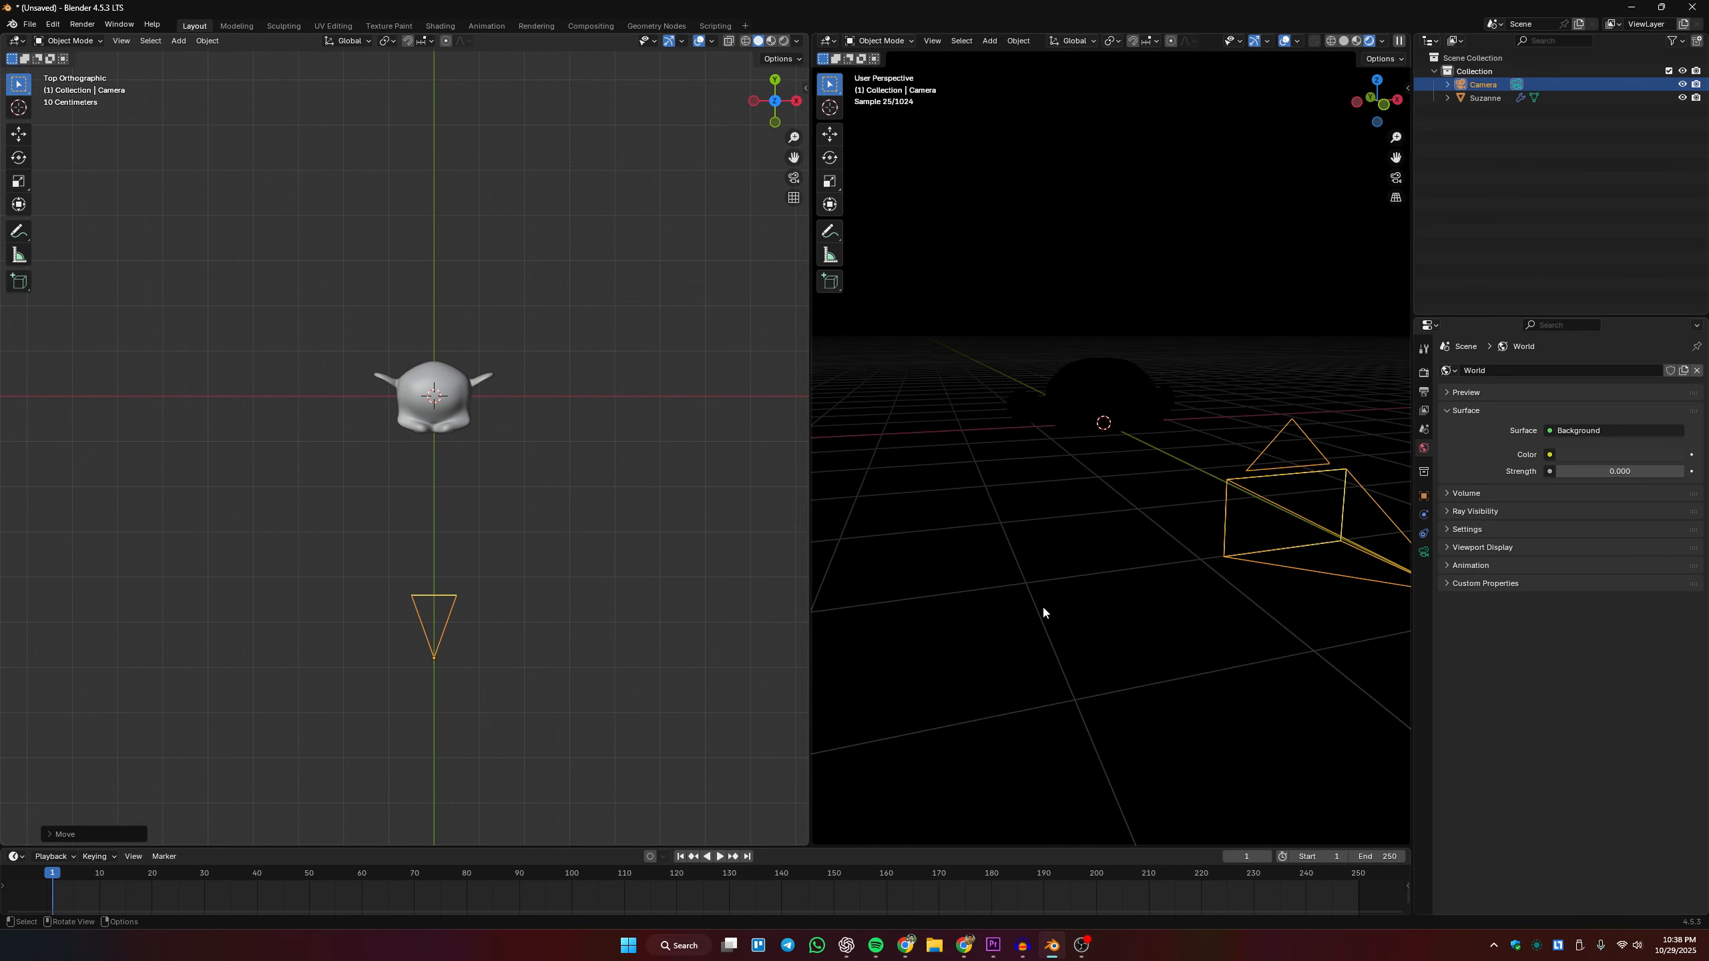
Show the camera view in solid shading and move the camera about 2.57 m farther from the monkey along Y.
click(1344, 42)
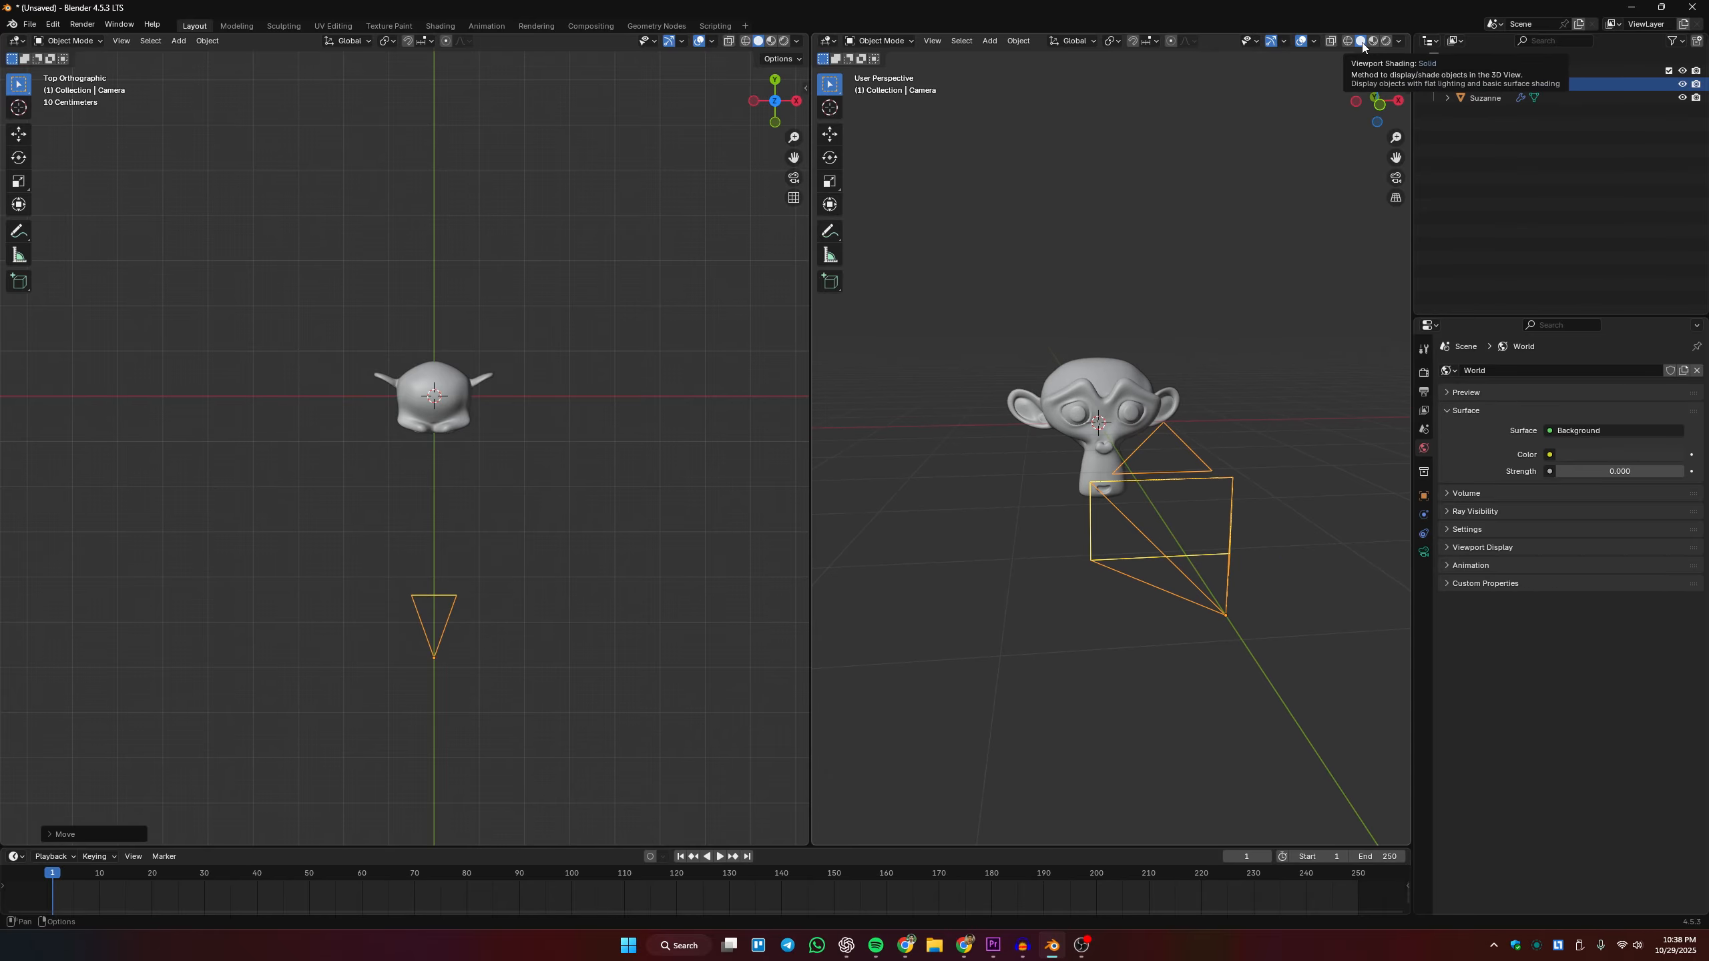
key(KP_0)
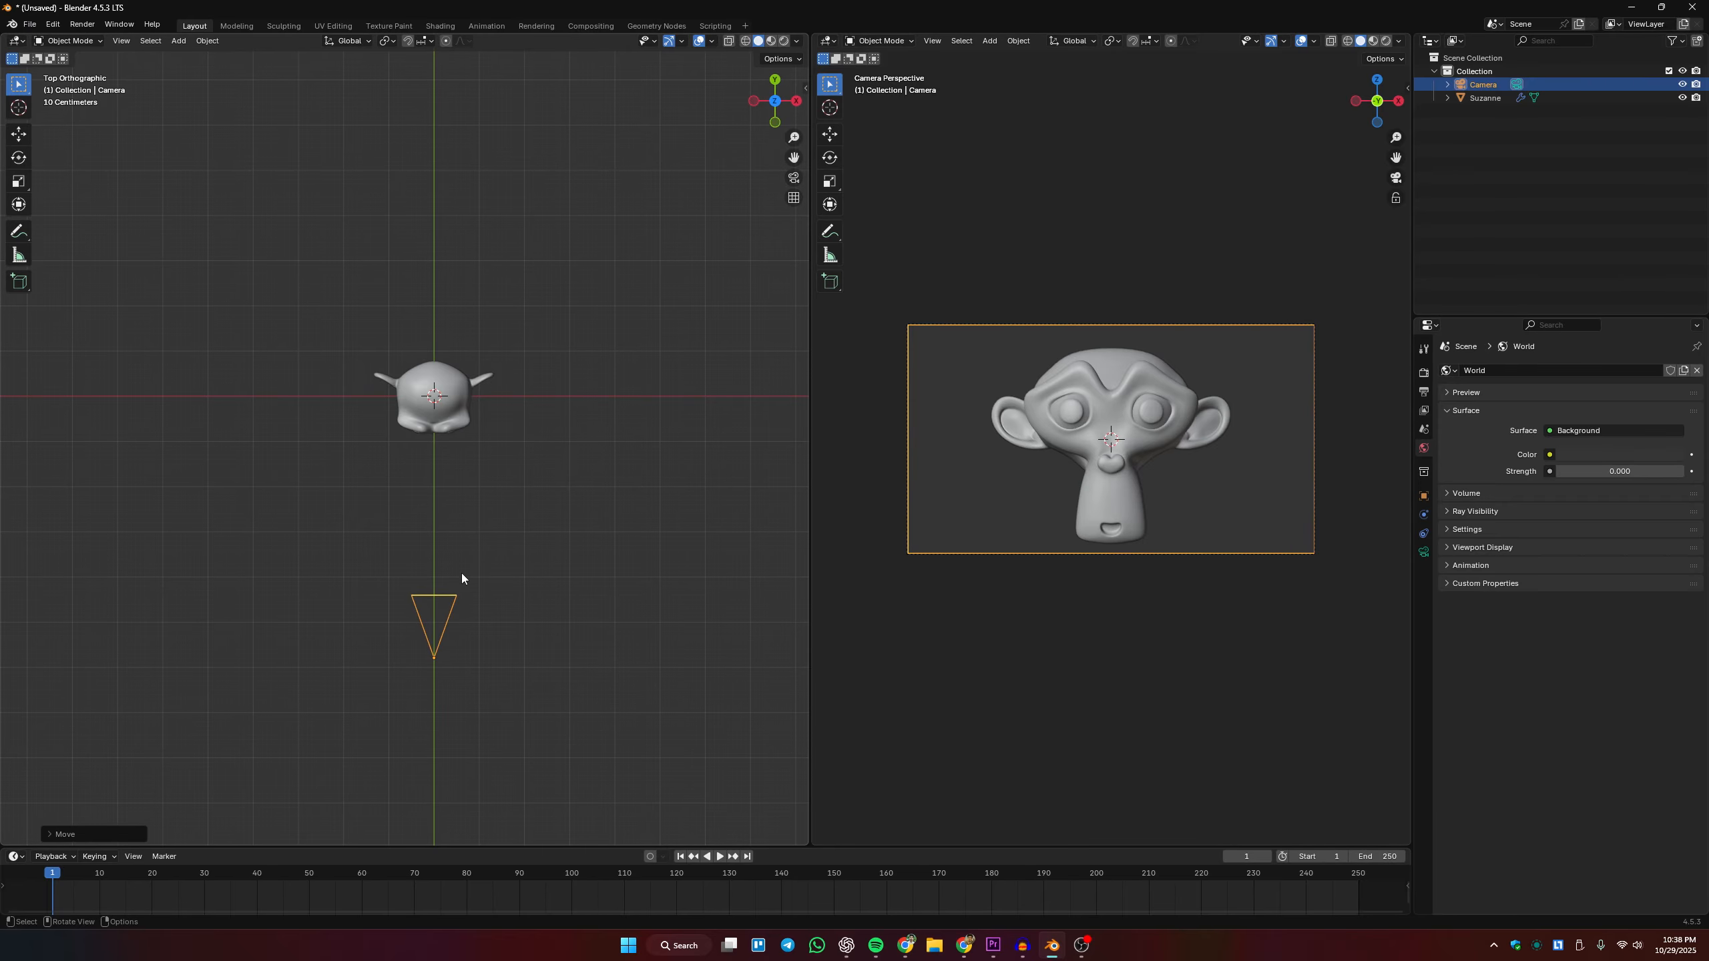
scroll(463, 581, up, 1)
scroll(471, 584, down, 2)
shift+middle_drag(476, 581, 471, 549)
key(g)
key(y)
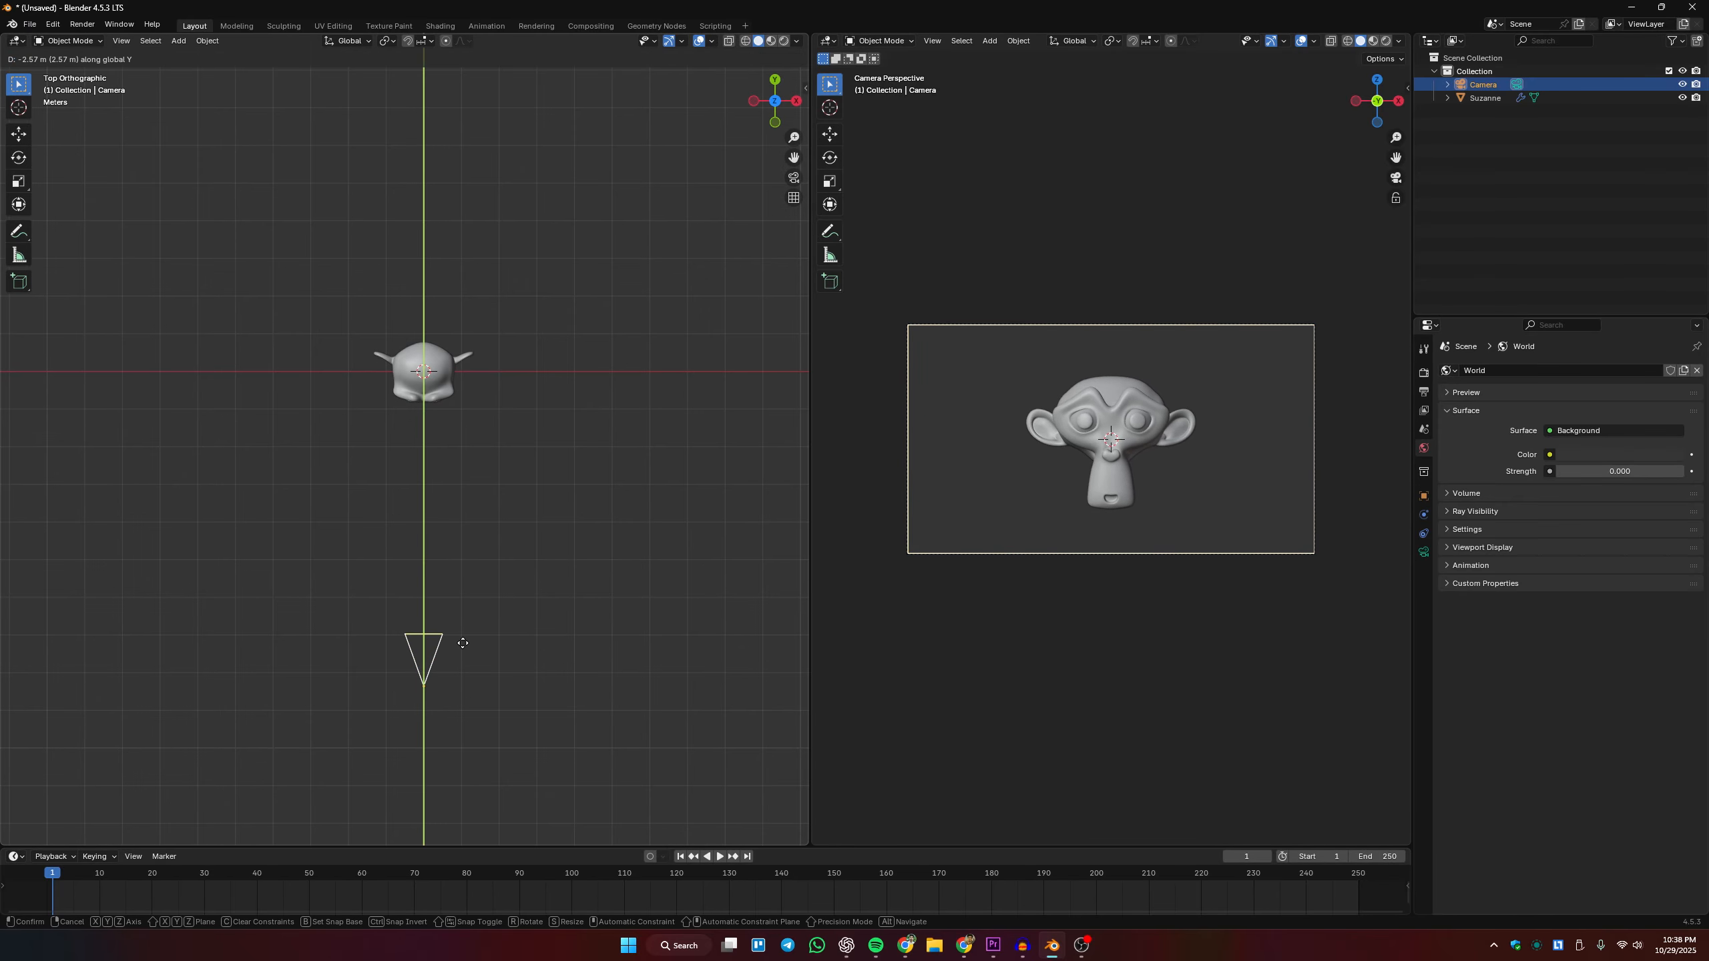
click(463, 643)
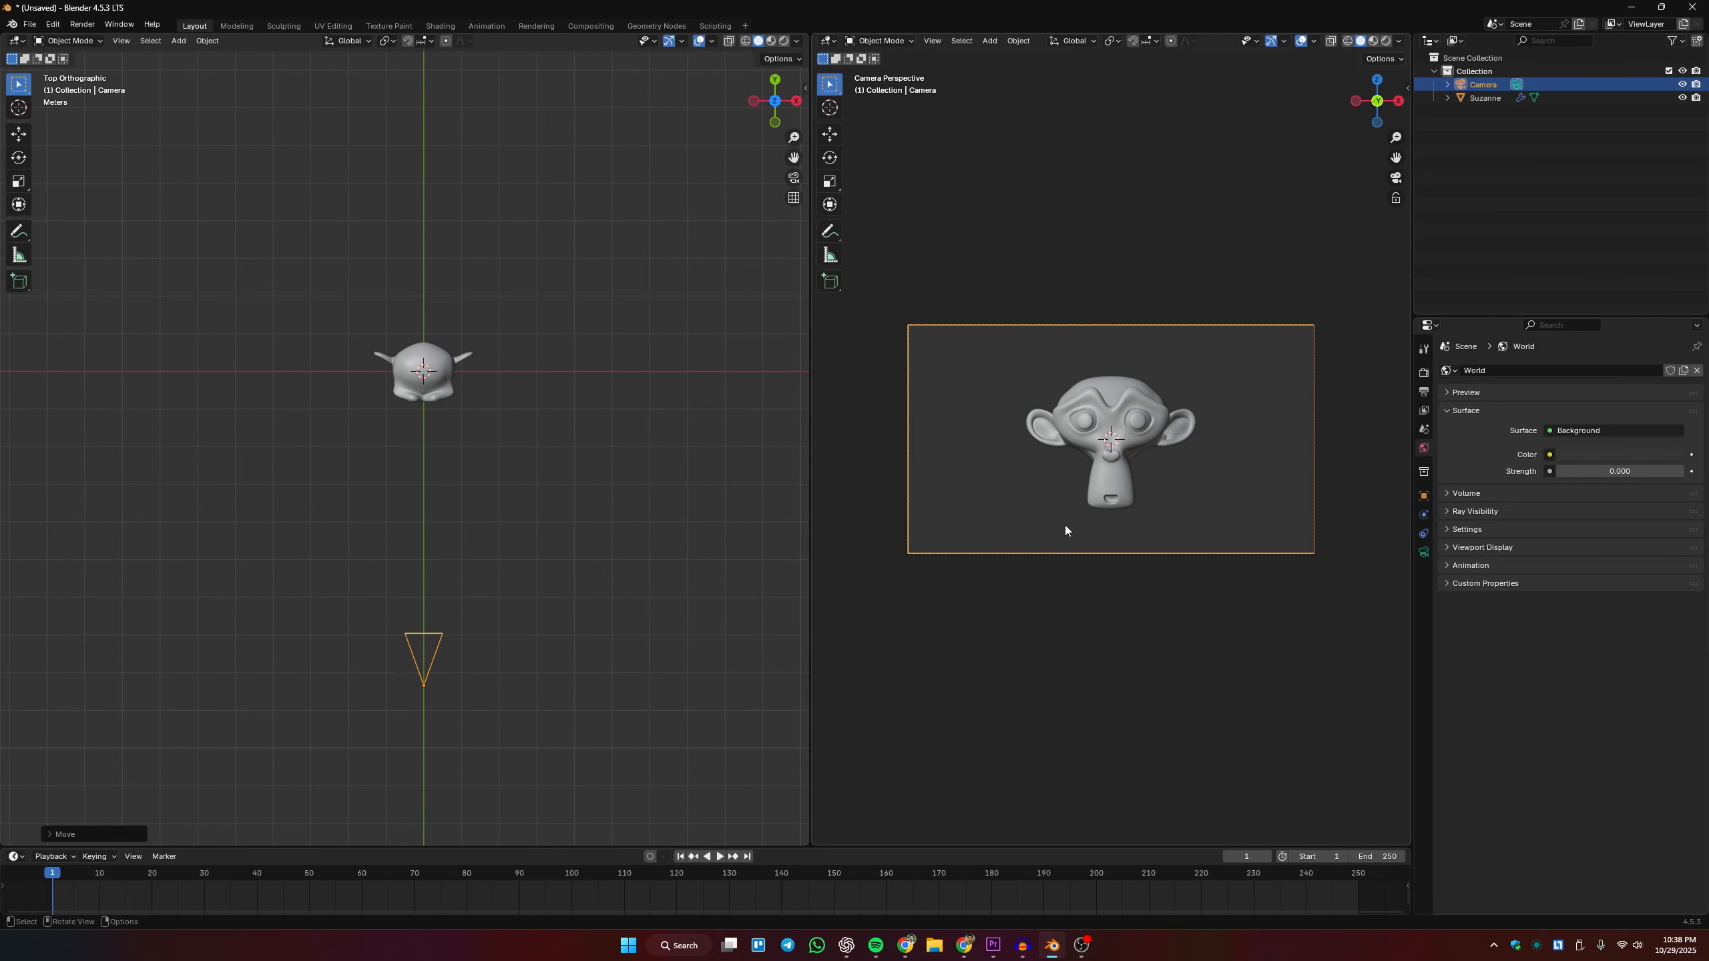
Return the camera viewport to rendered shading and add an area light to the scene.
scroll(449, 548, up, 1)
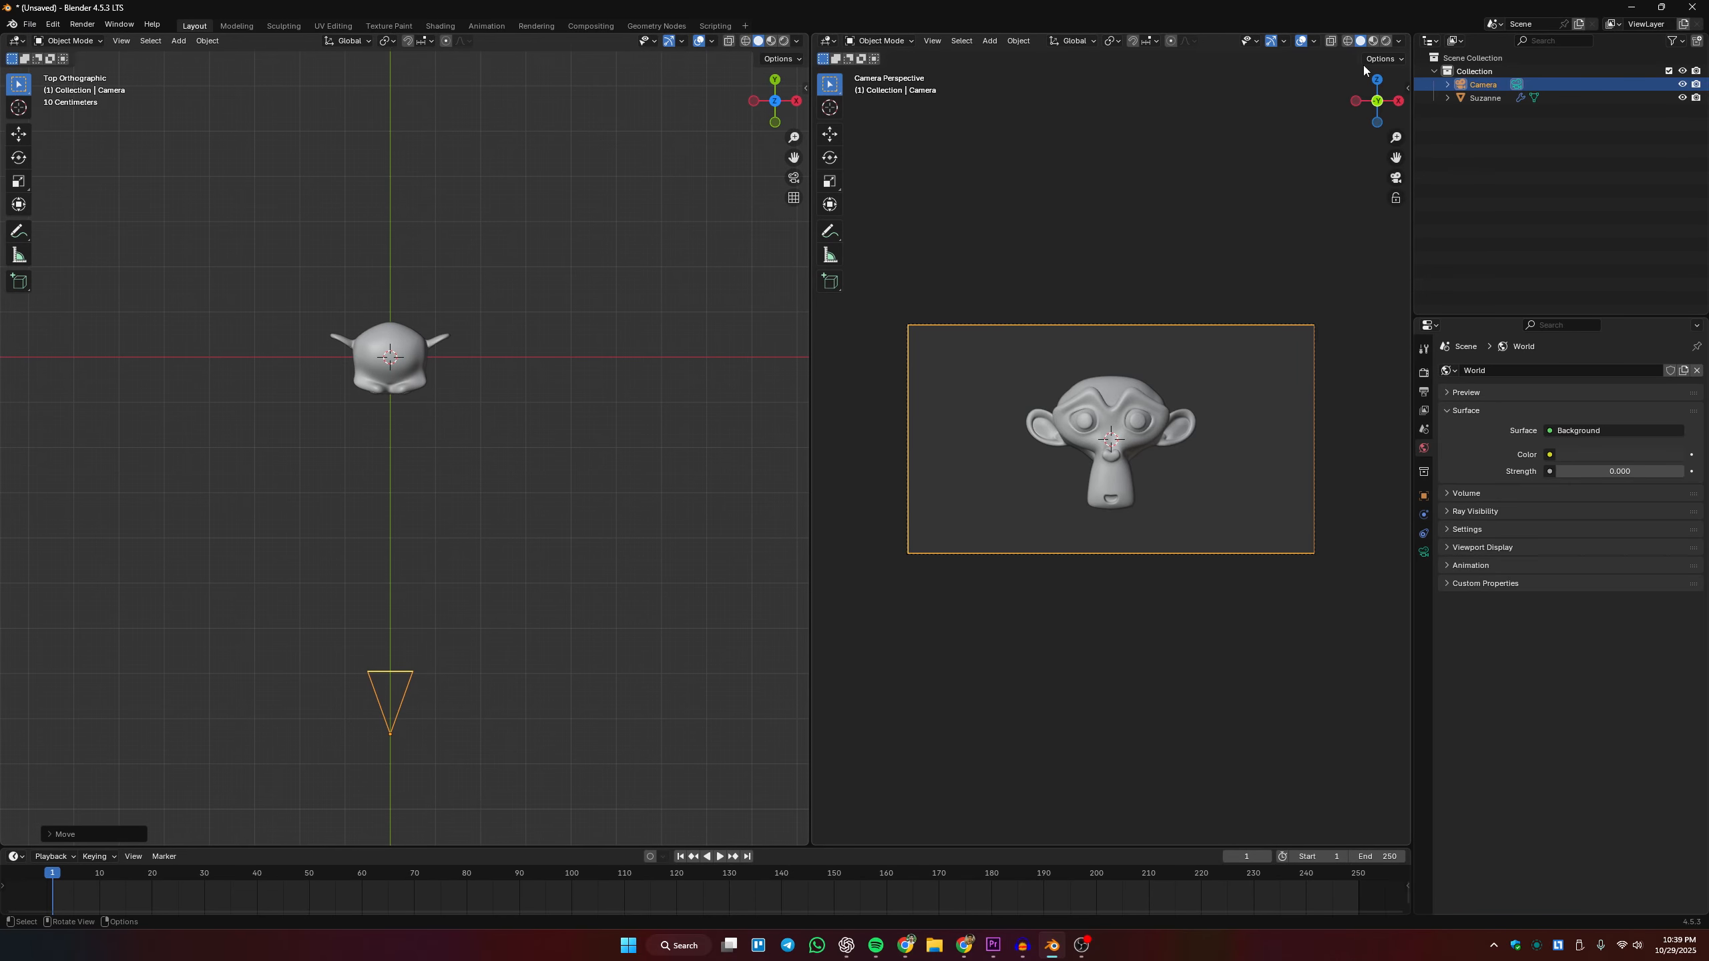
click(1388, 42)
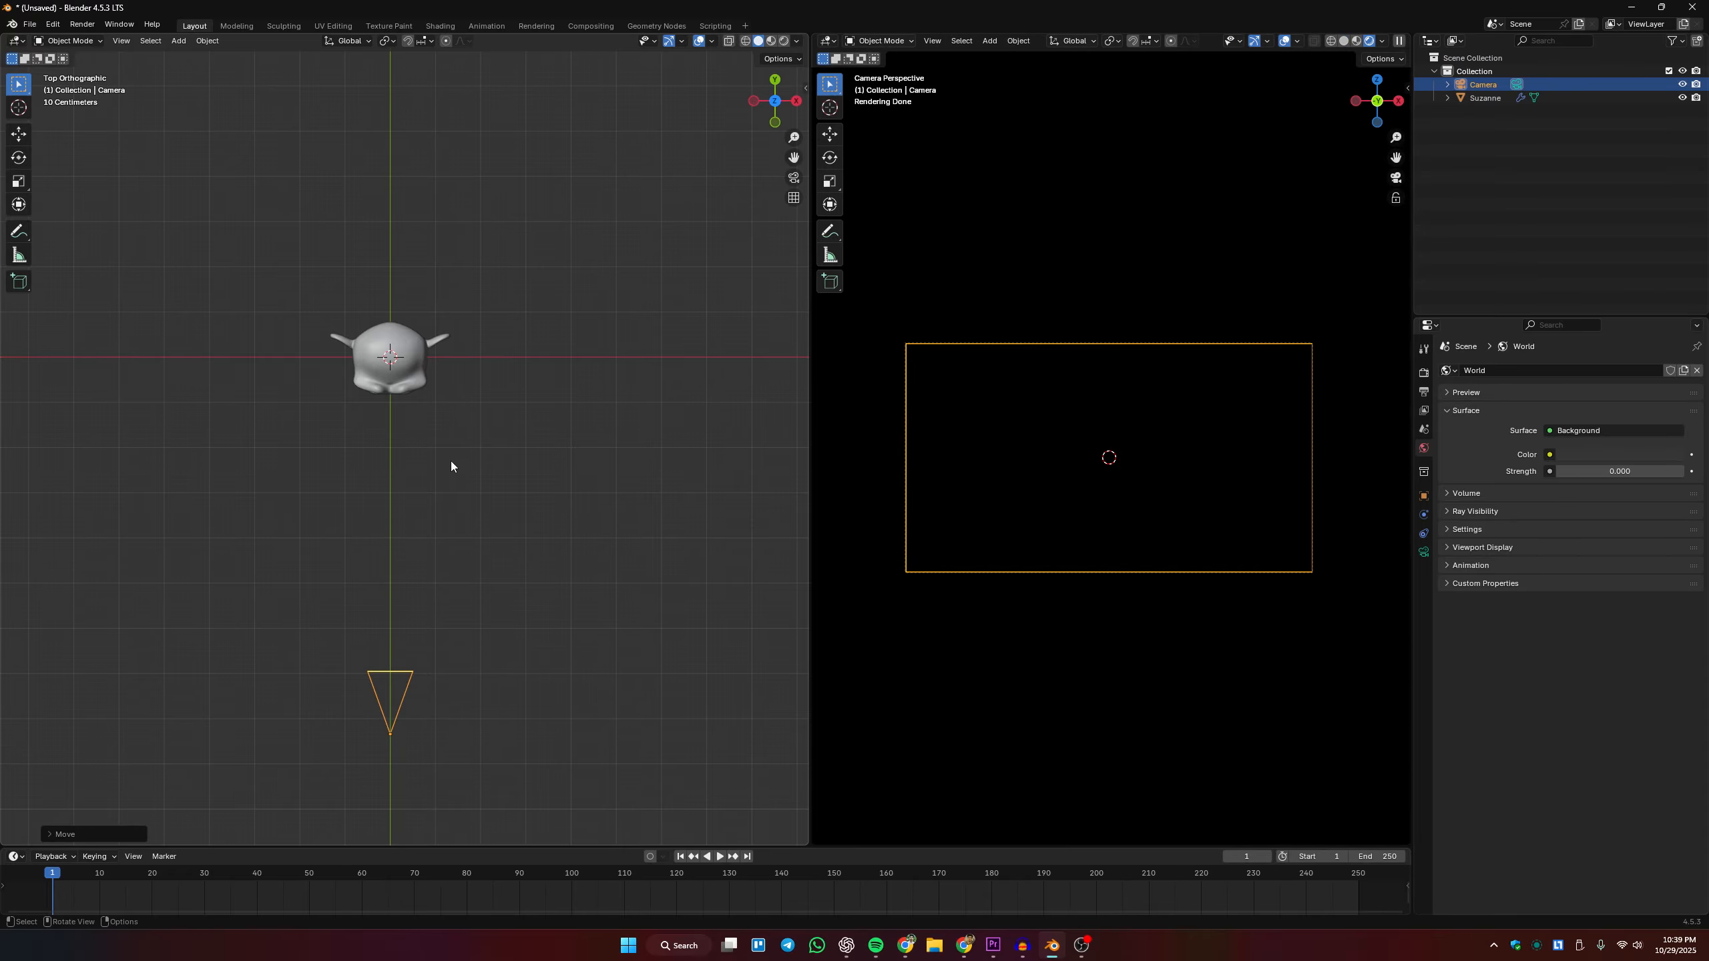
shift+middle_drag(452, 463, 461, 468)
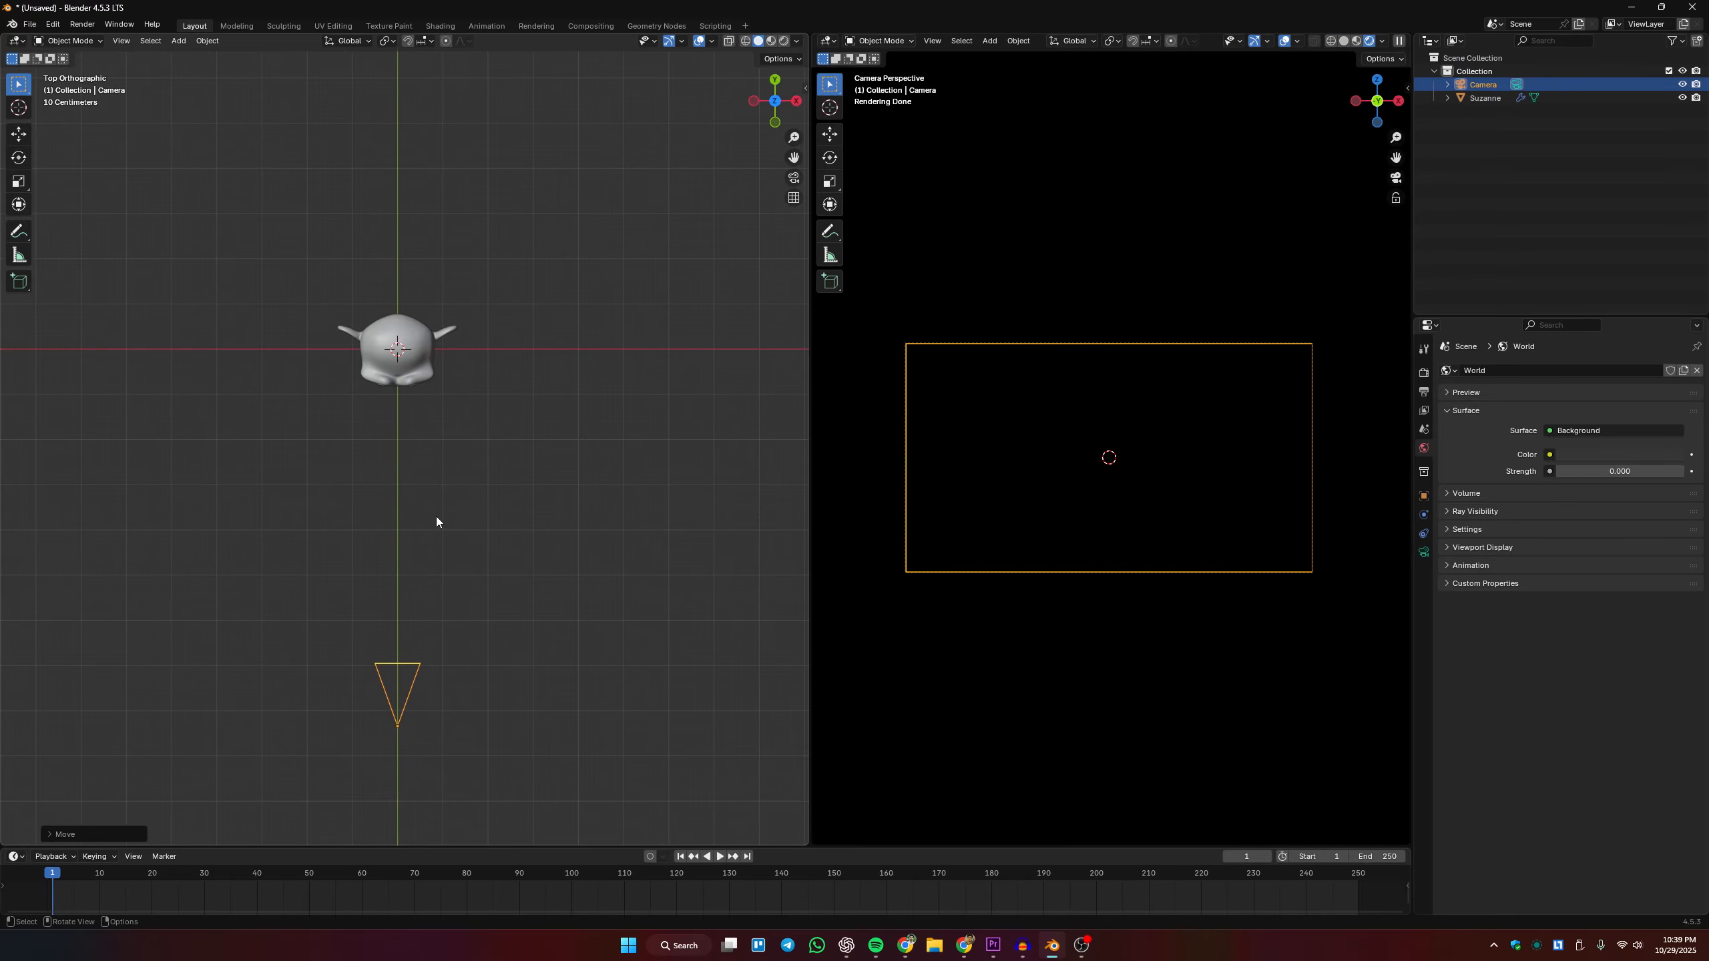
key(shift+a)
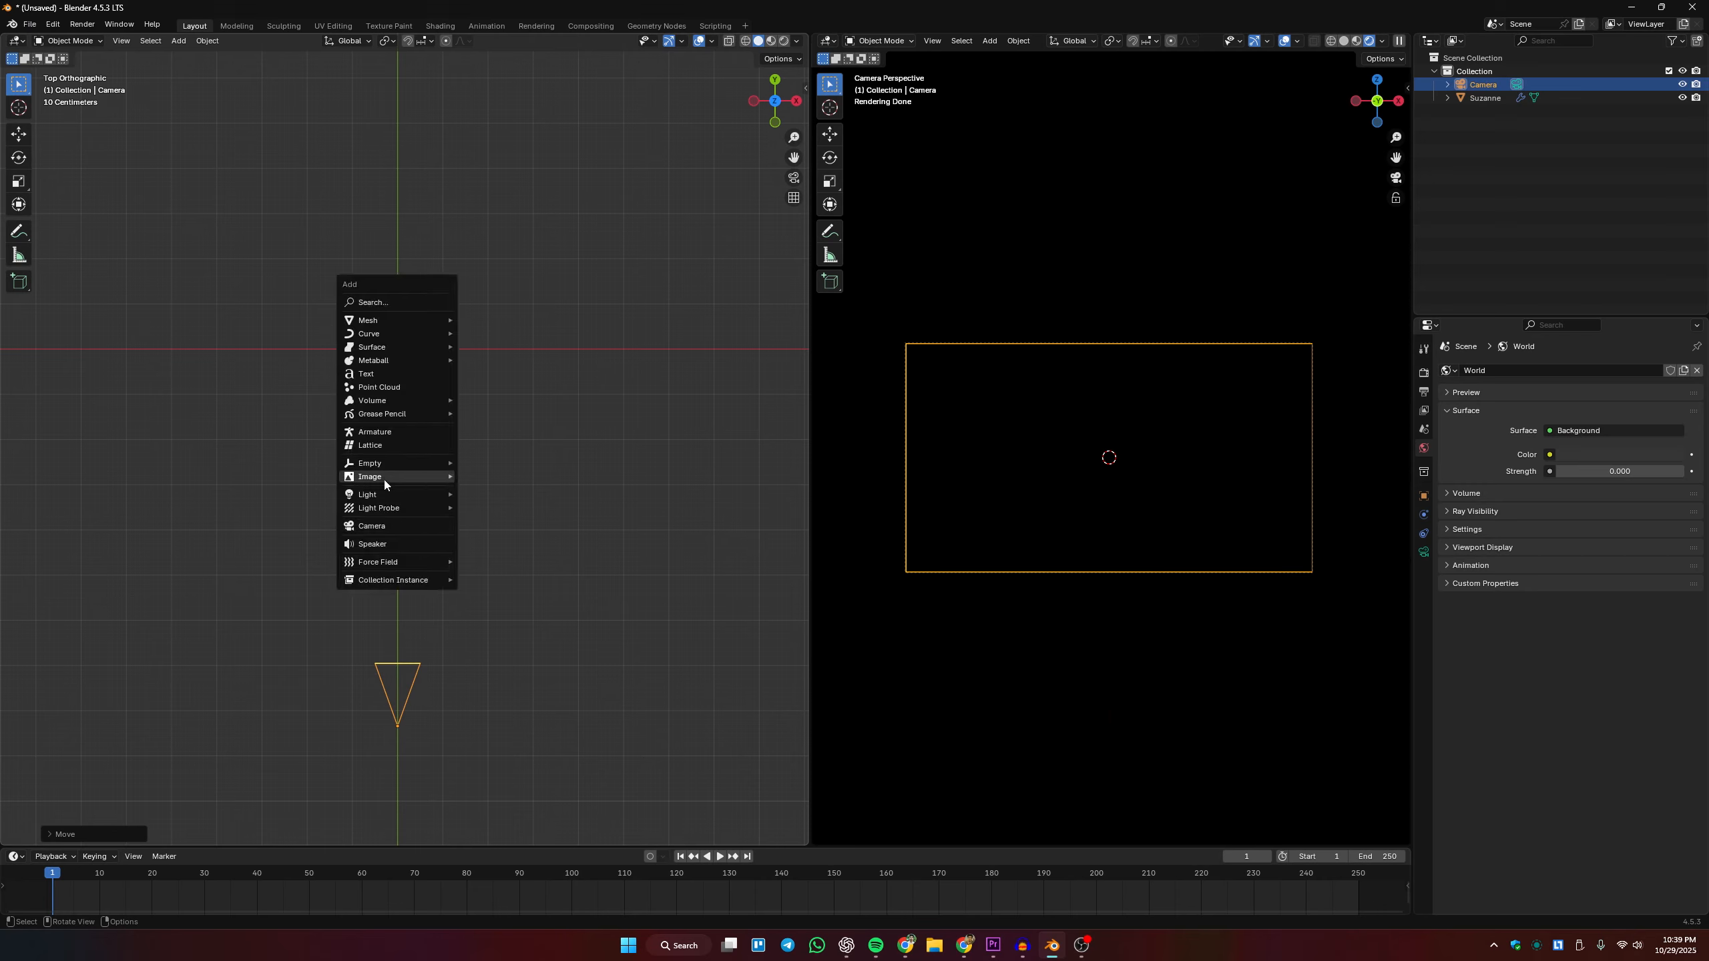
mouse_move(377, 495)
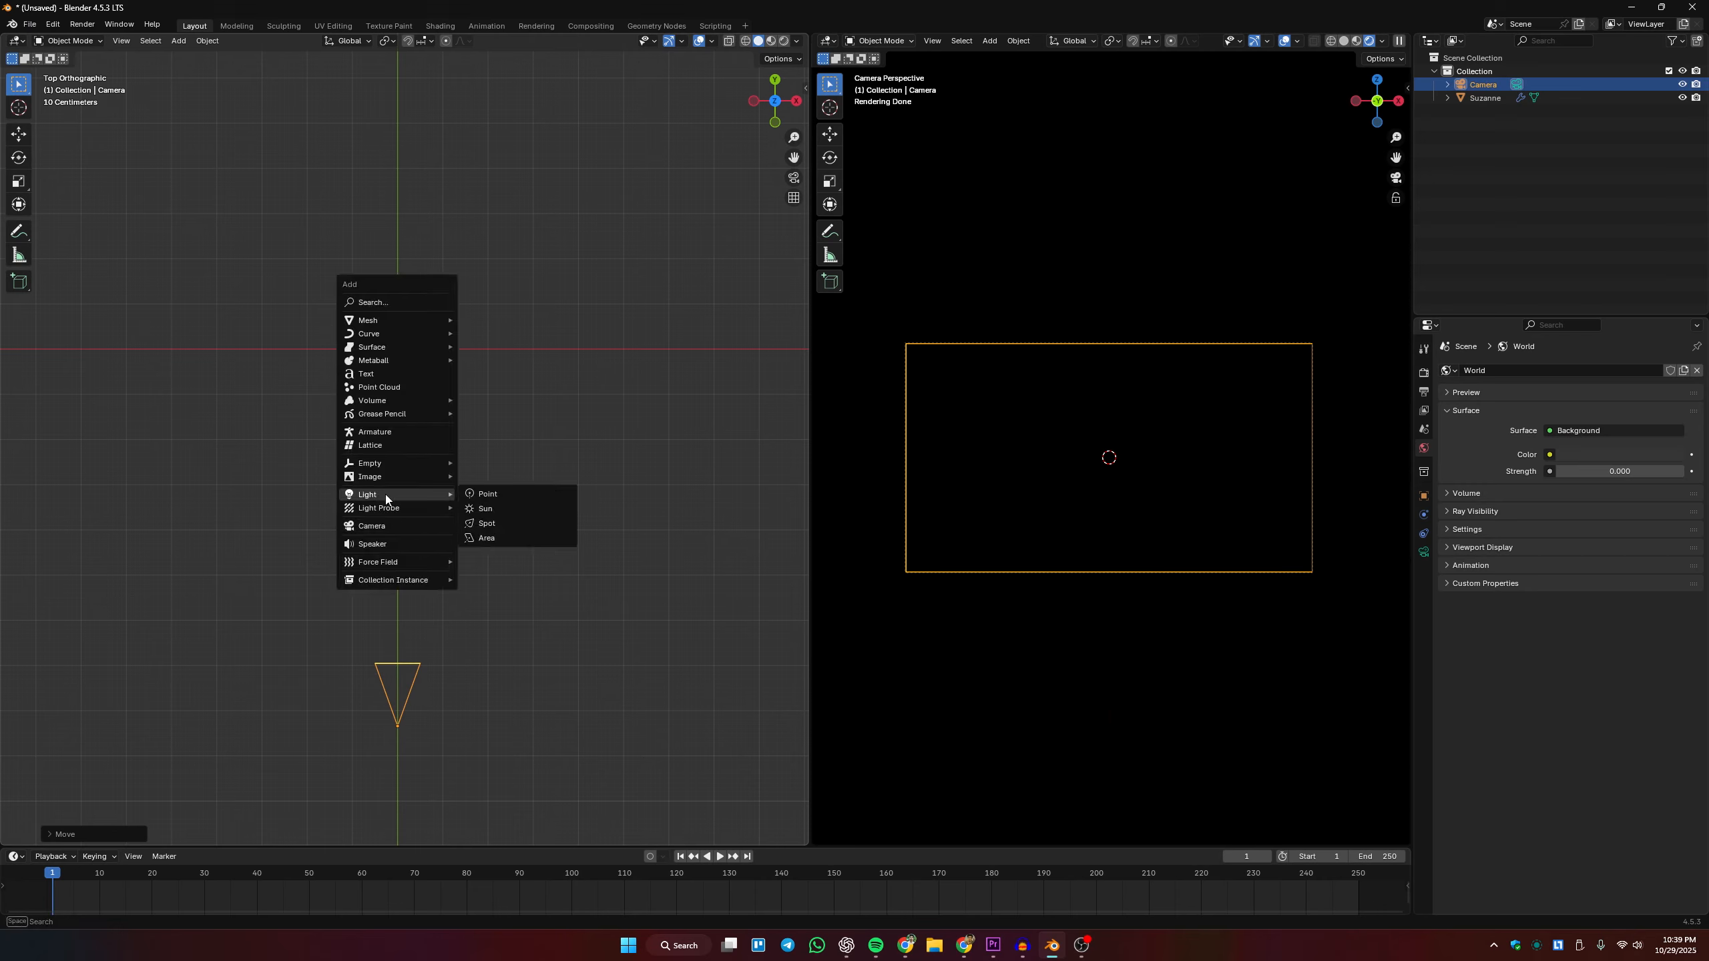
click(491, 538)
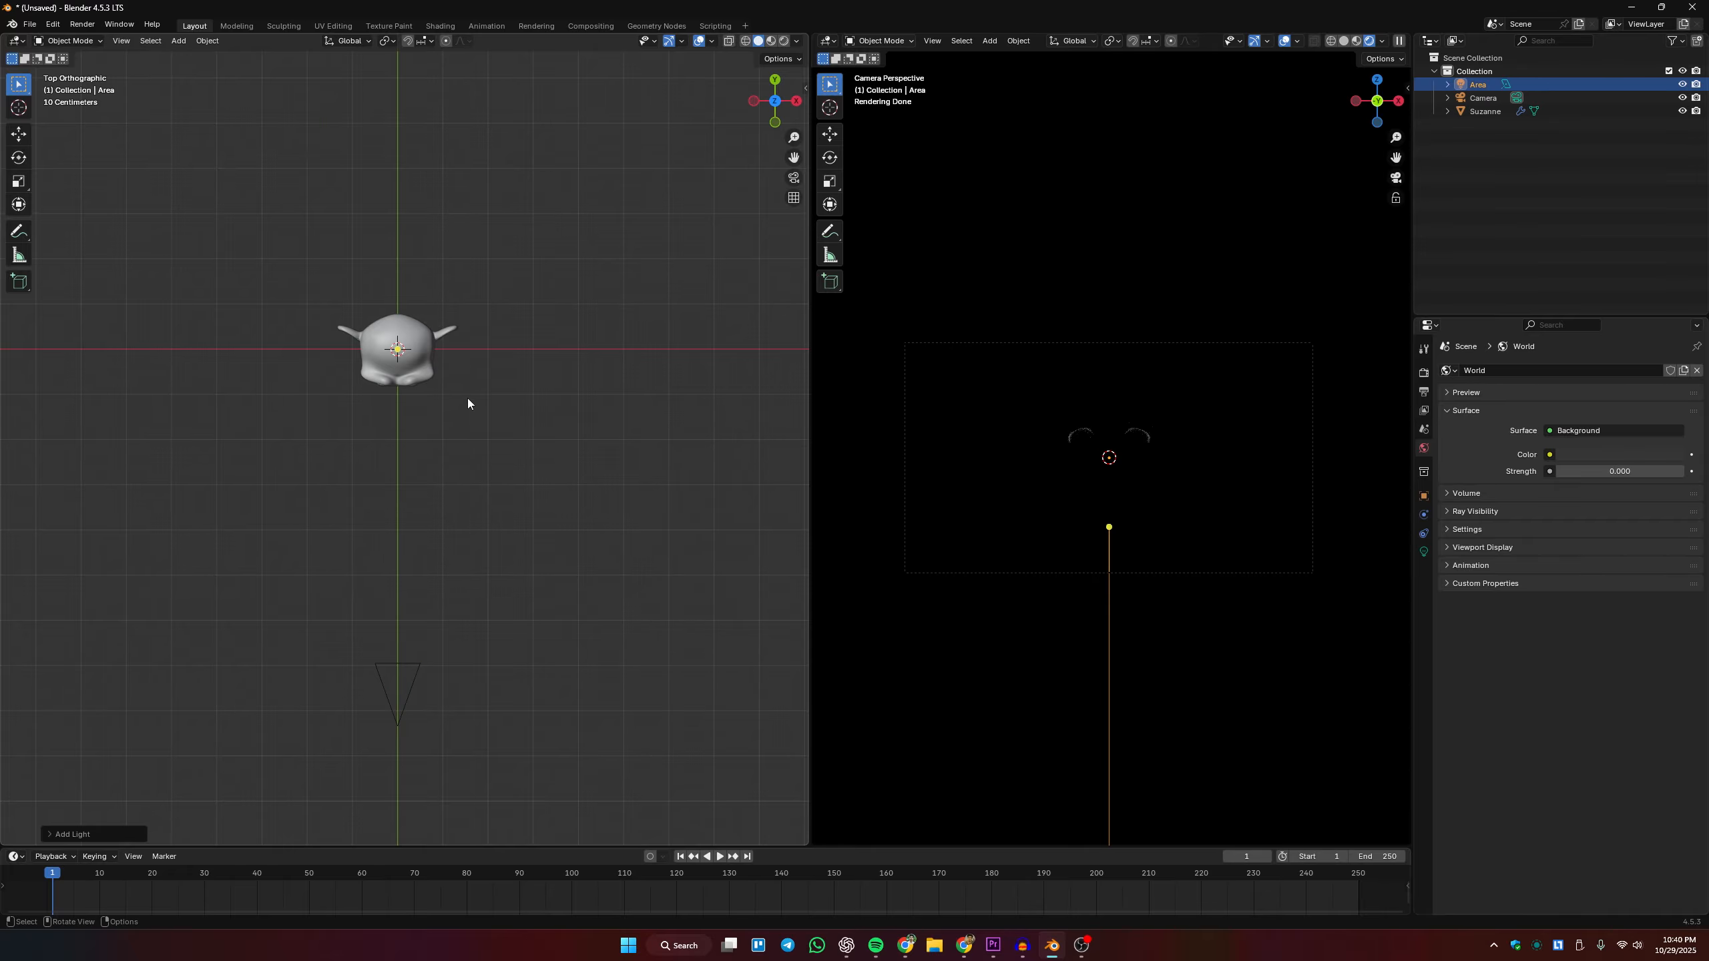
Rotate the area light 90° about X and move it about 6.23 m along negative Y, just in front of the camera.
text(rx)
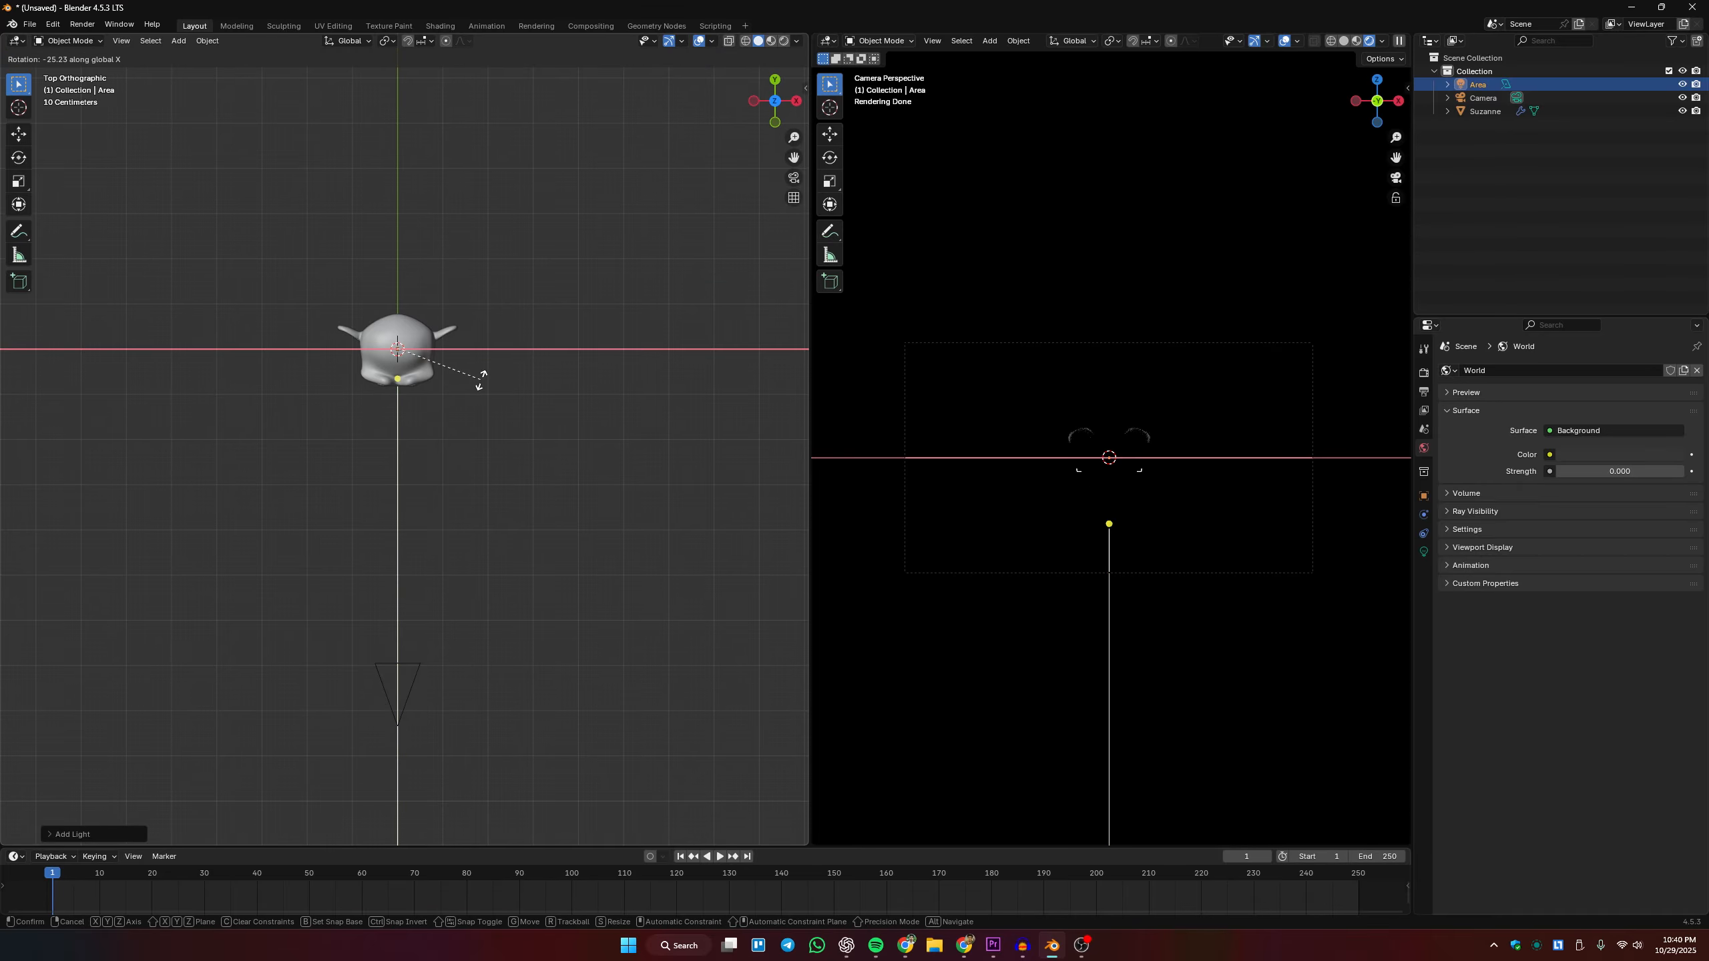
text(90)
key(Return)
key(g)
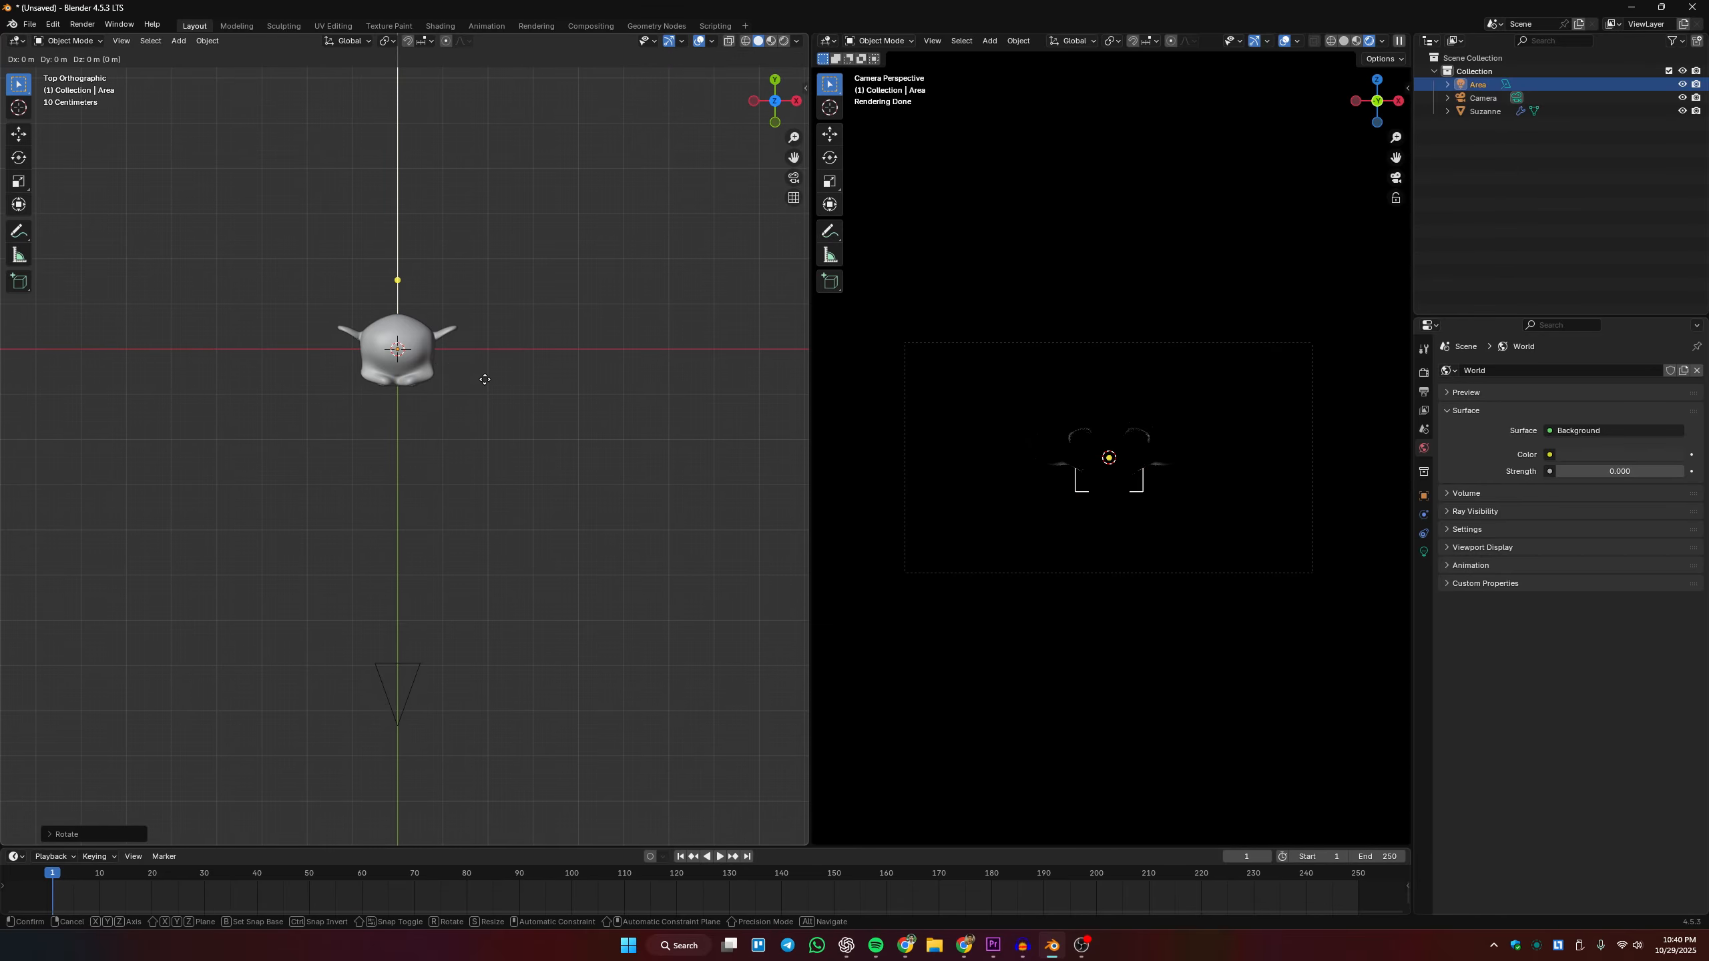
key(y)
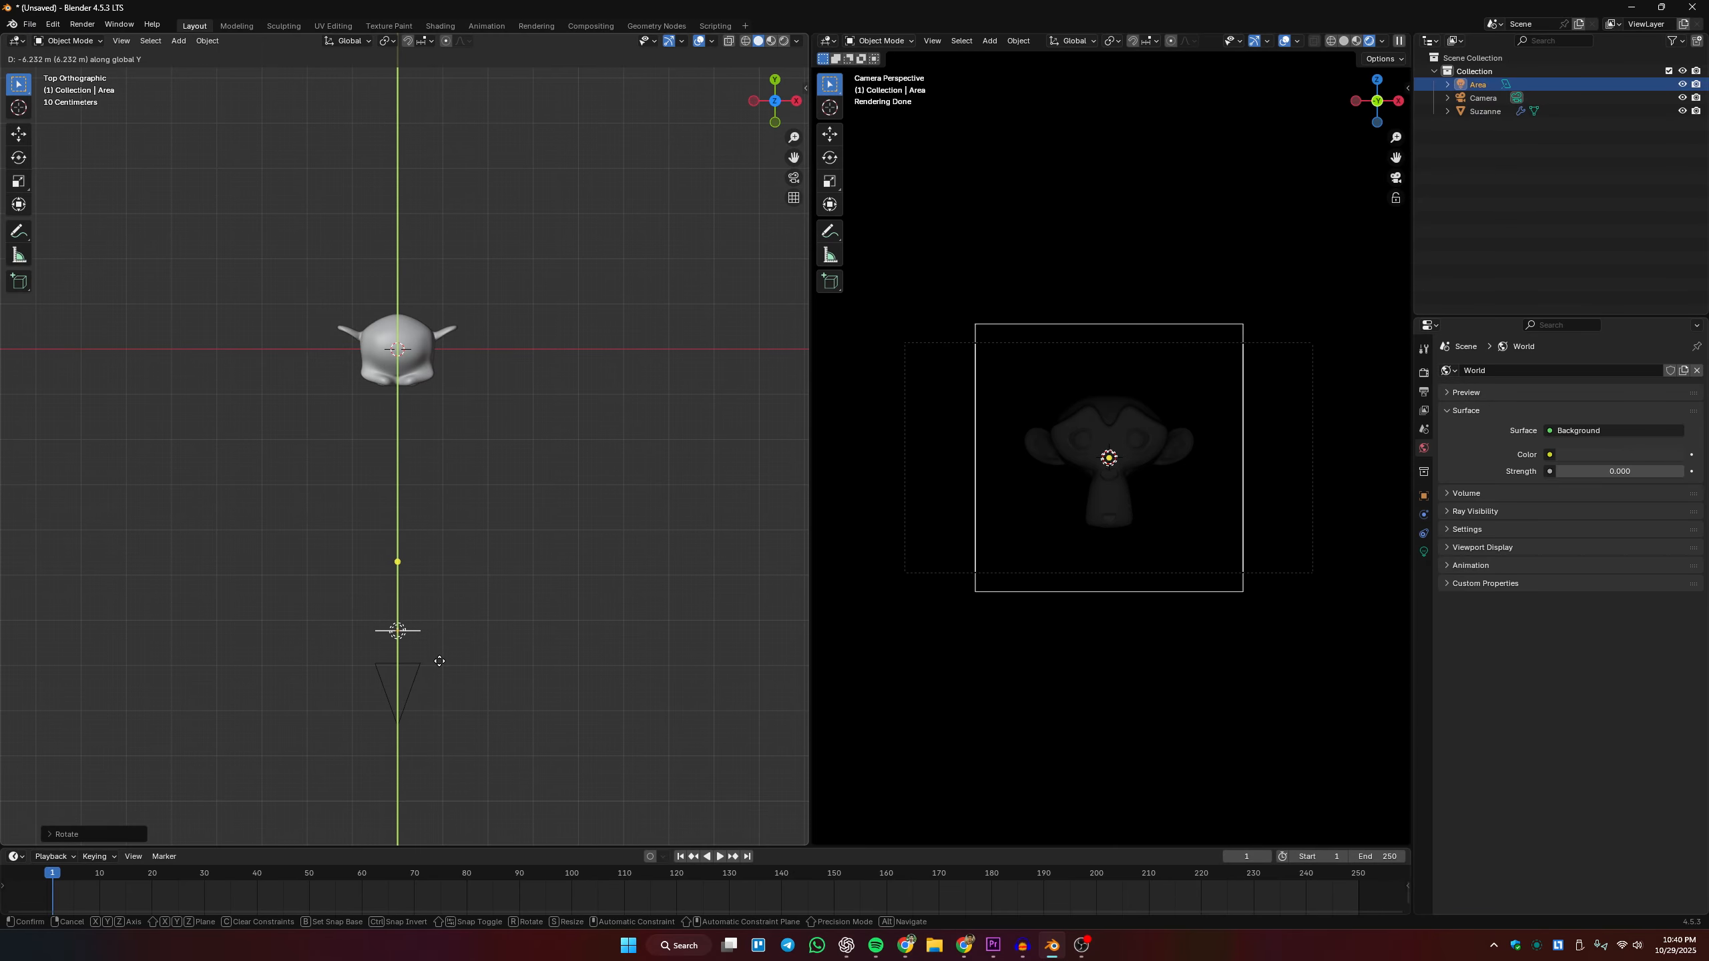
click(437, 661)
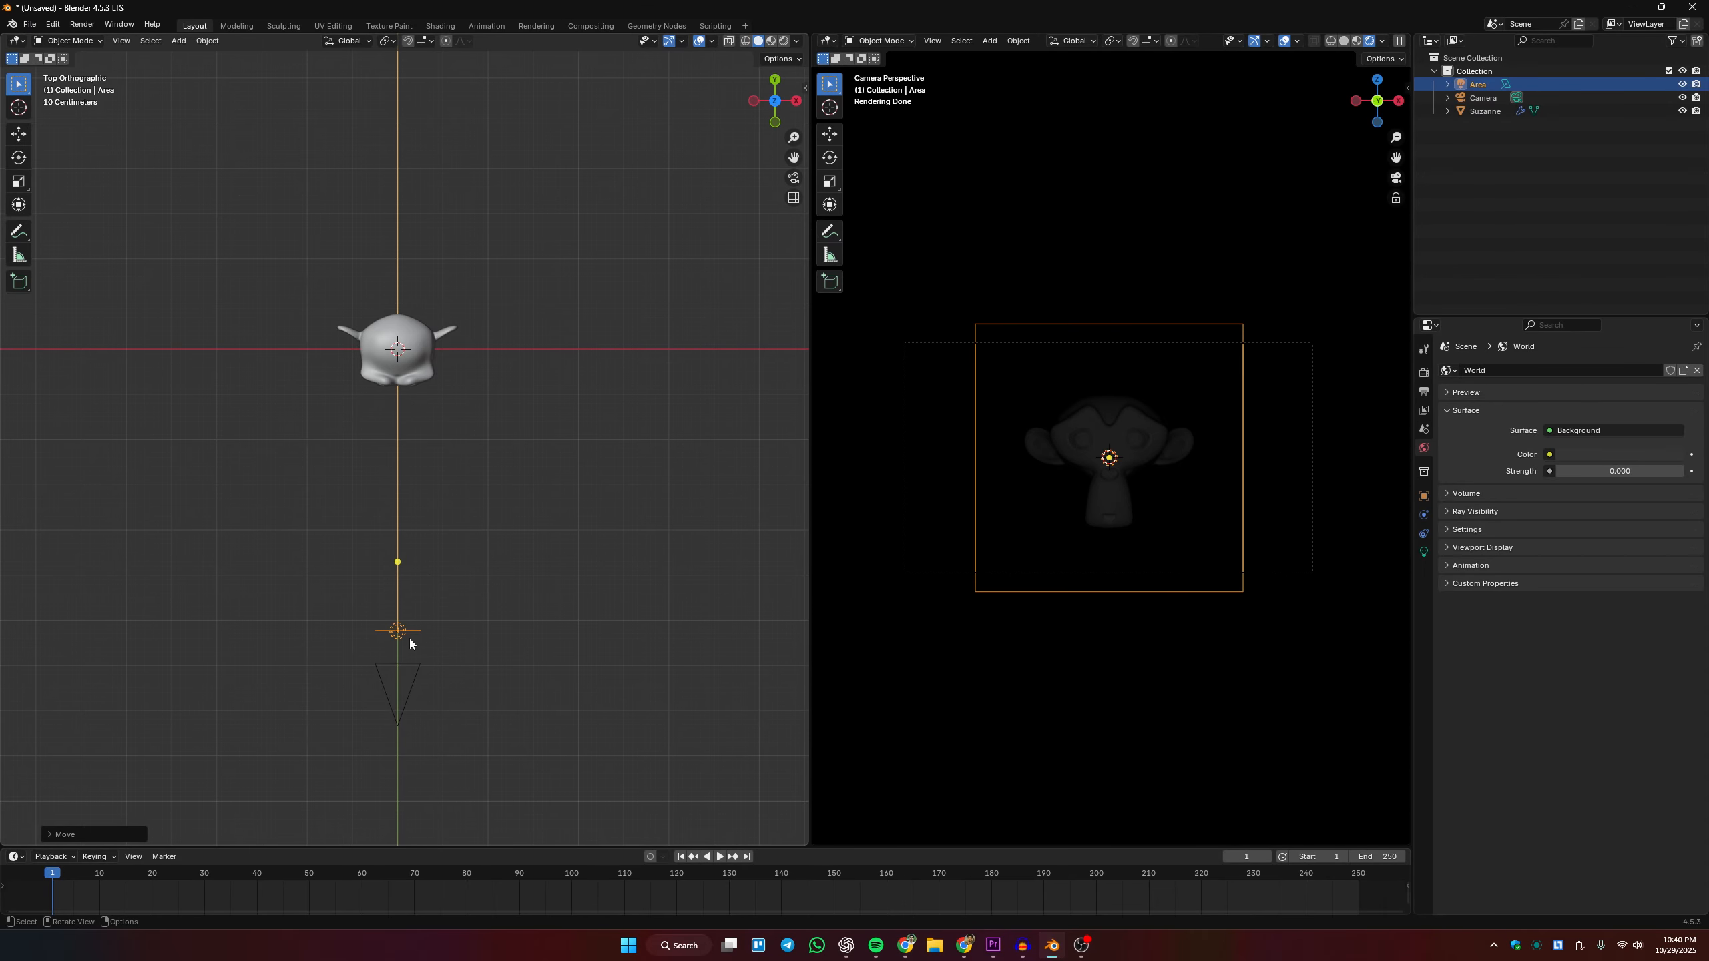
Set the area light's power to 300.
click(1423, 552)
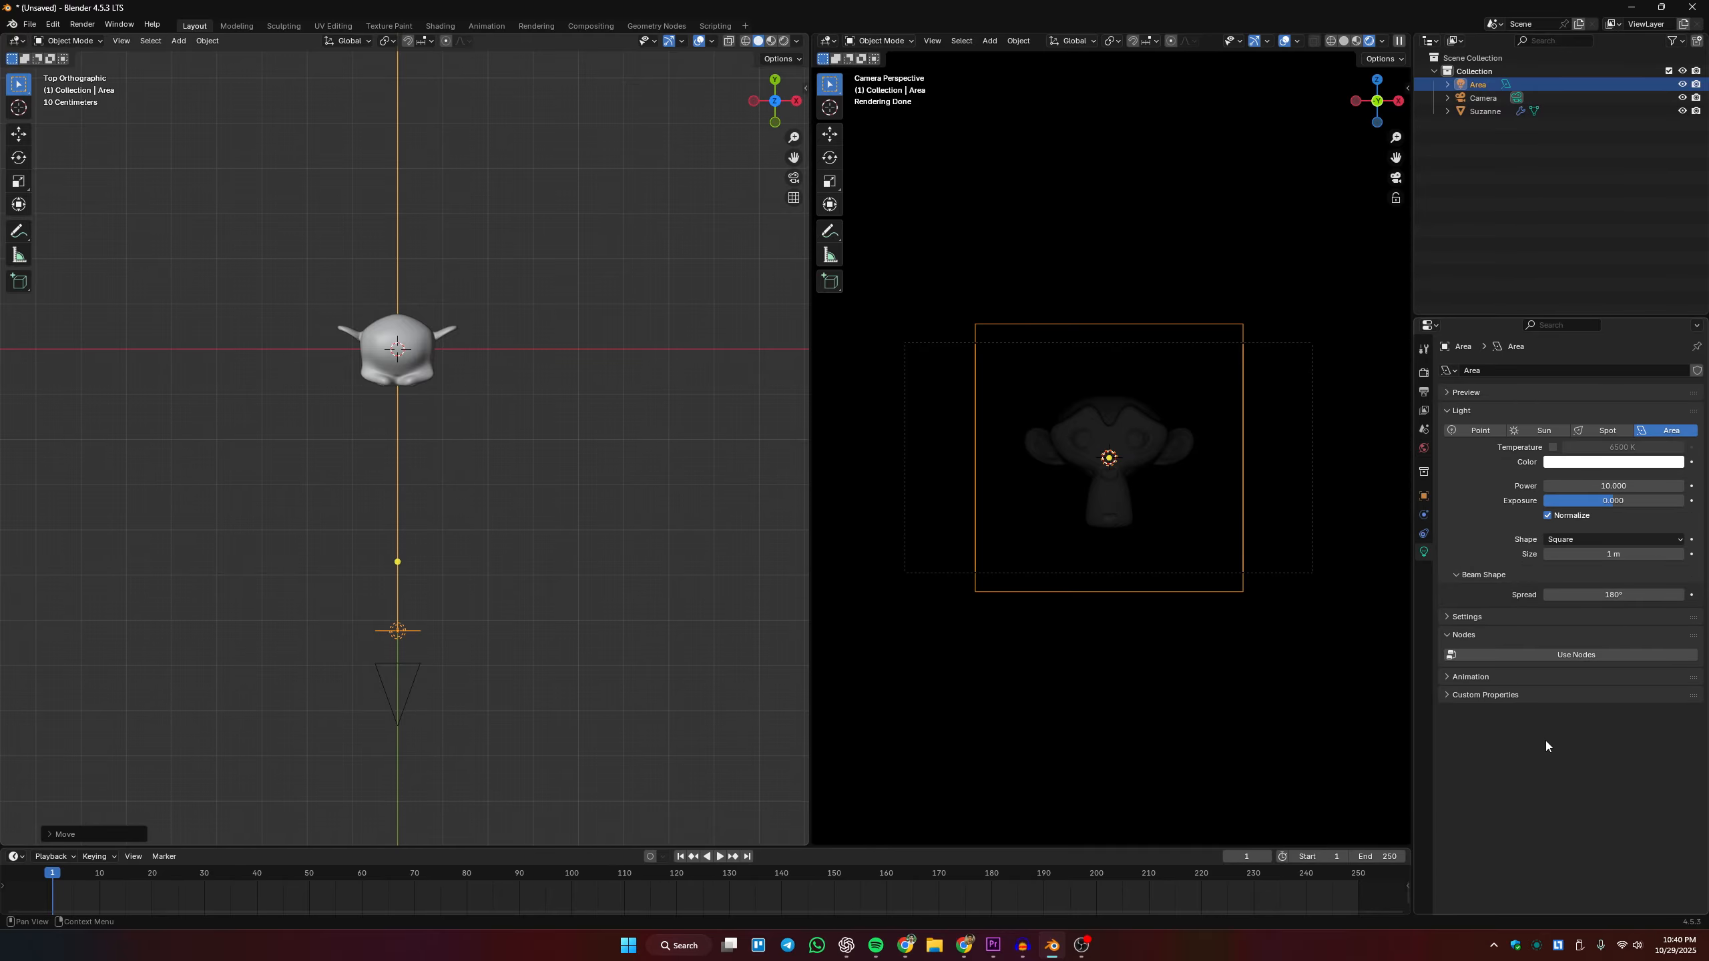
click(1610, 487)
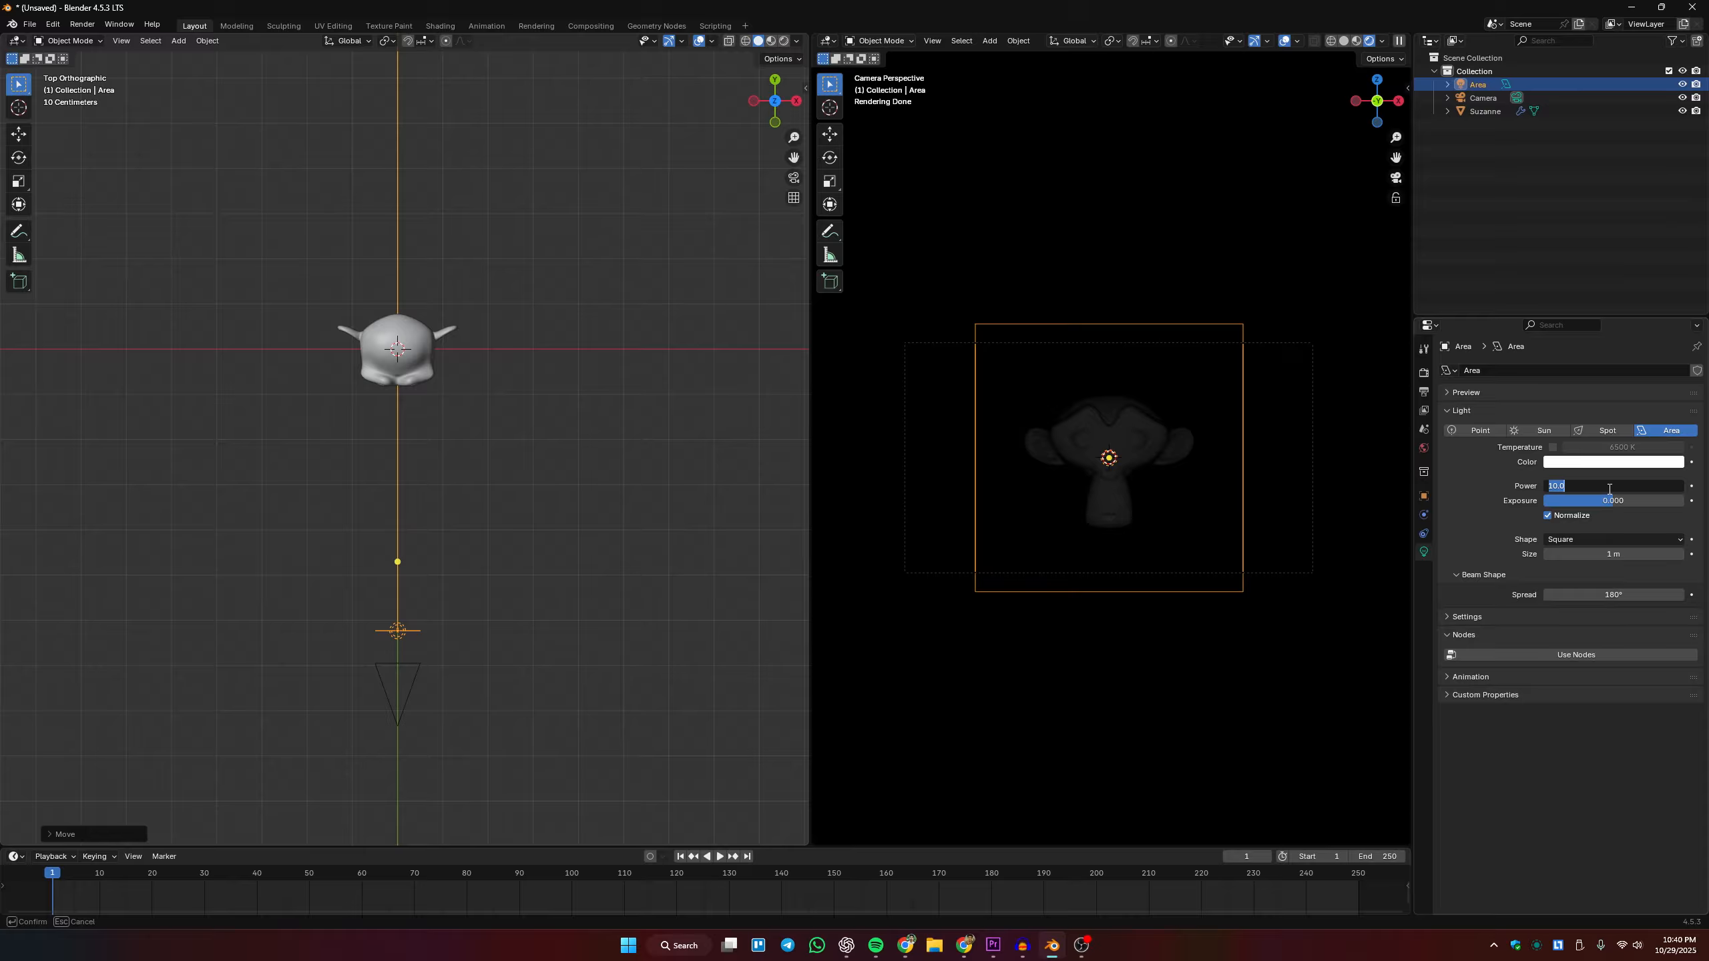
text(300)
key(Return)
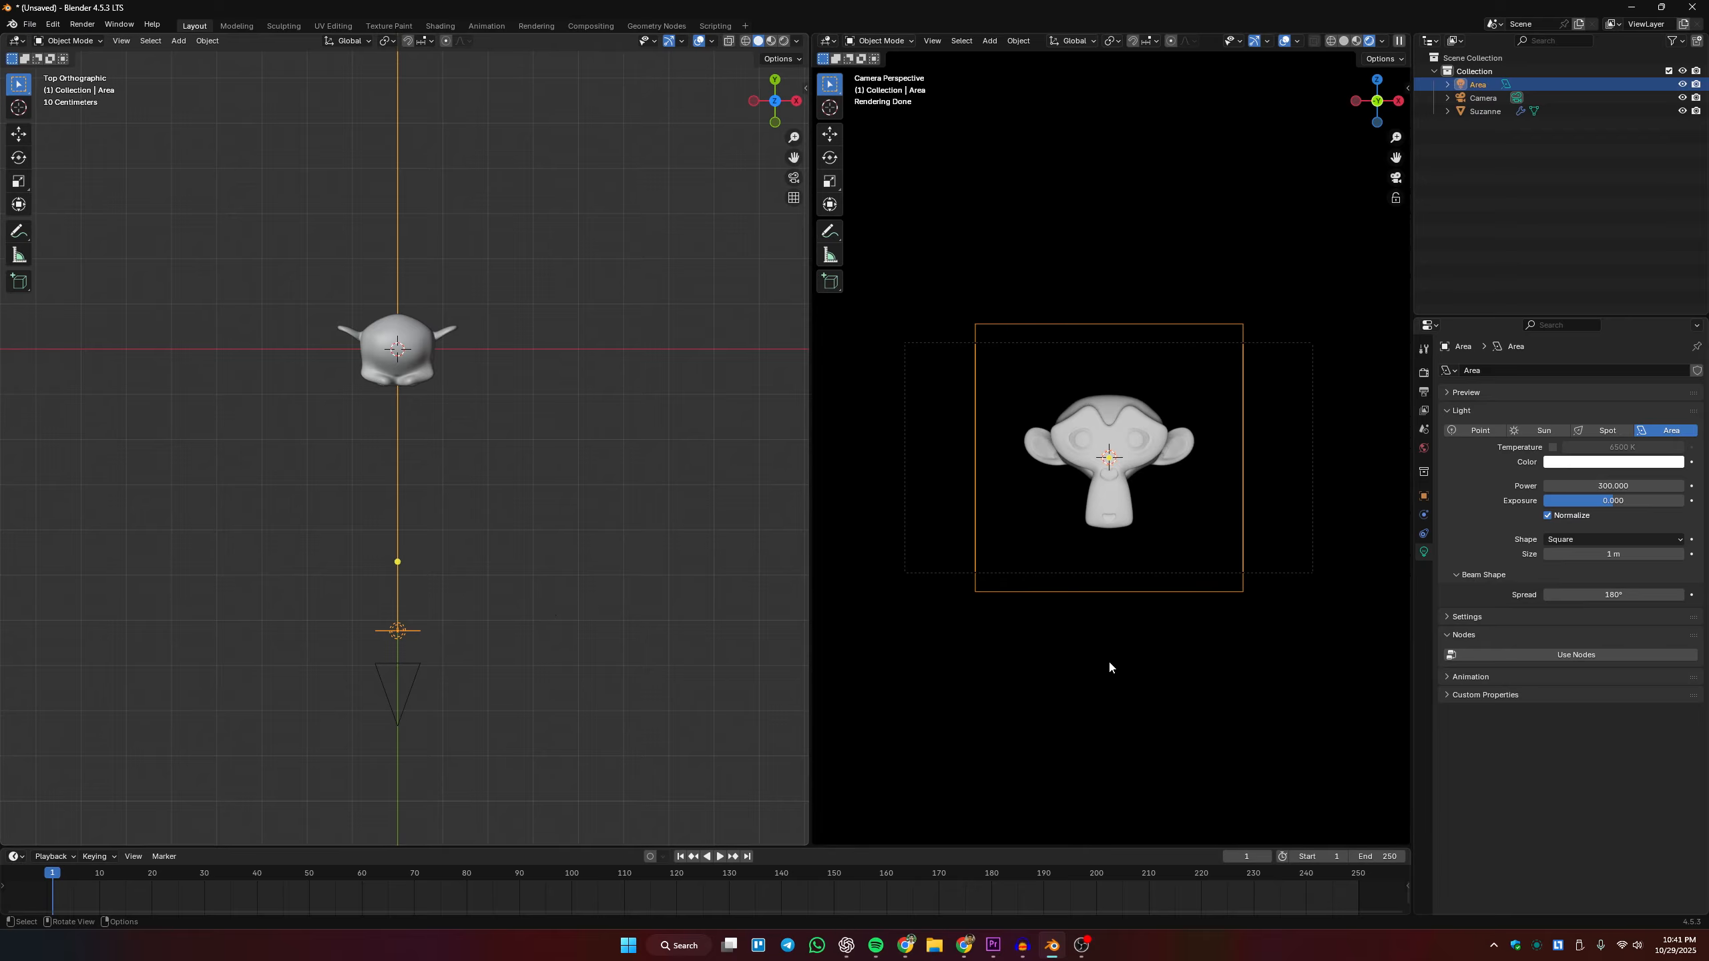
Rename the area light object as Key light.
double_click(1488, 88)
text(K)
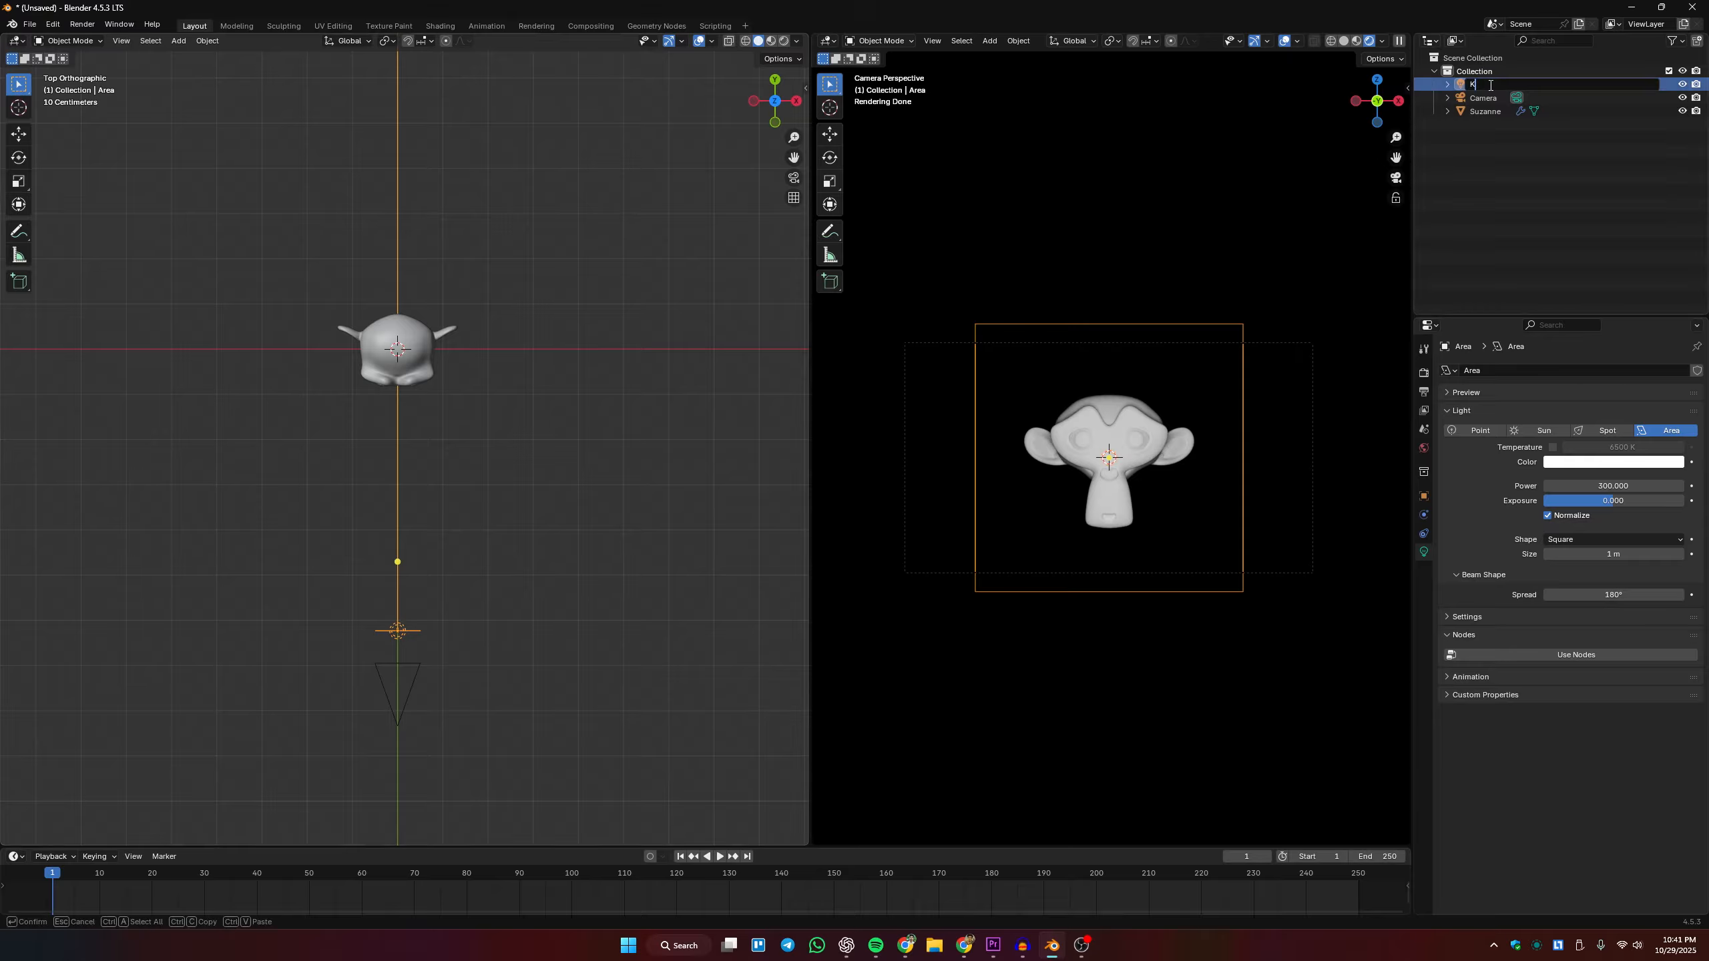
text(ey light)
key(Return)
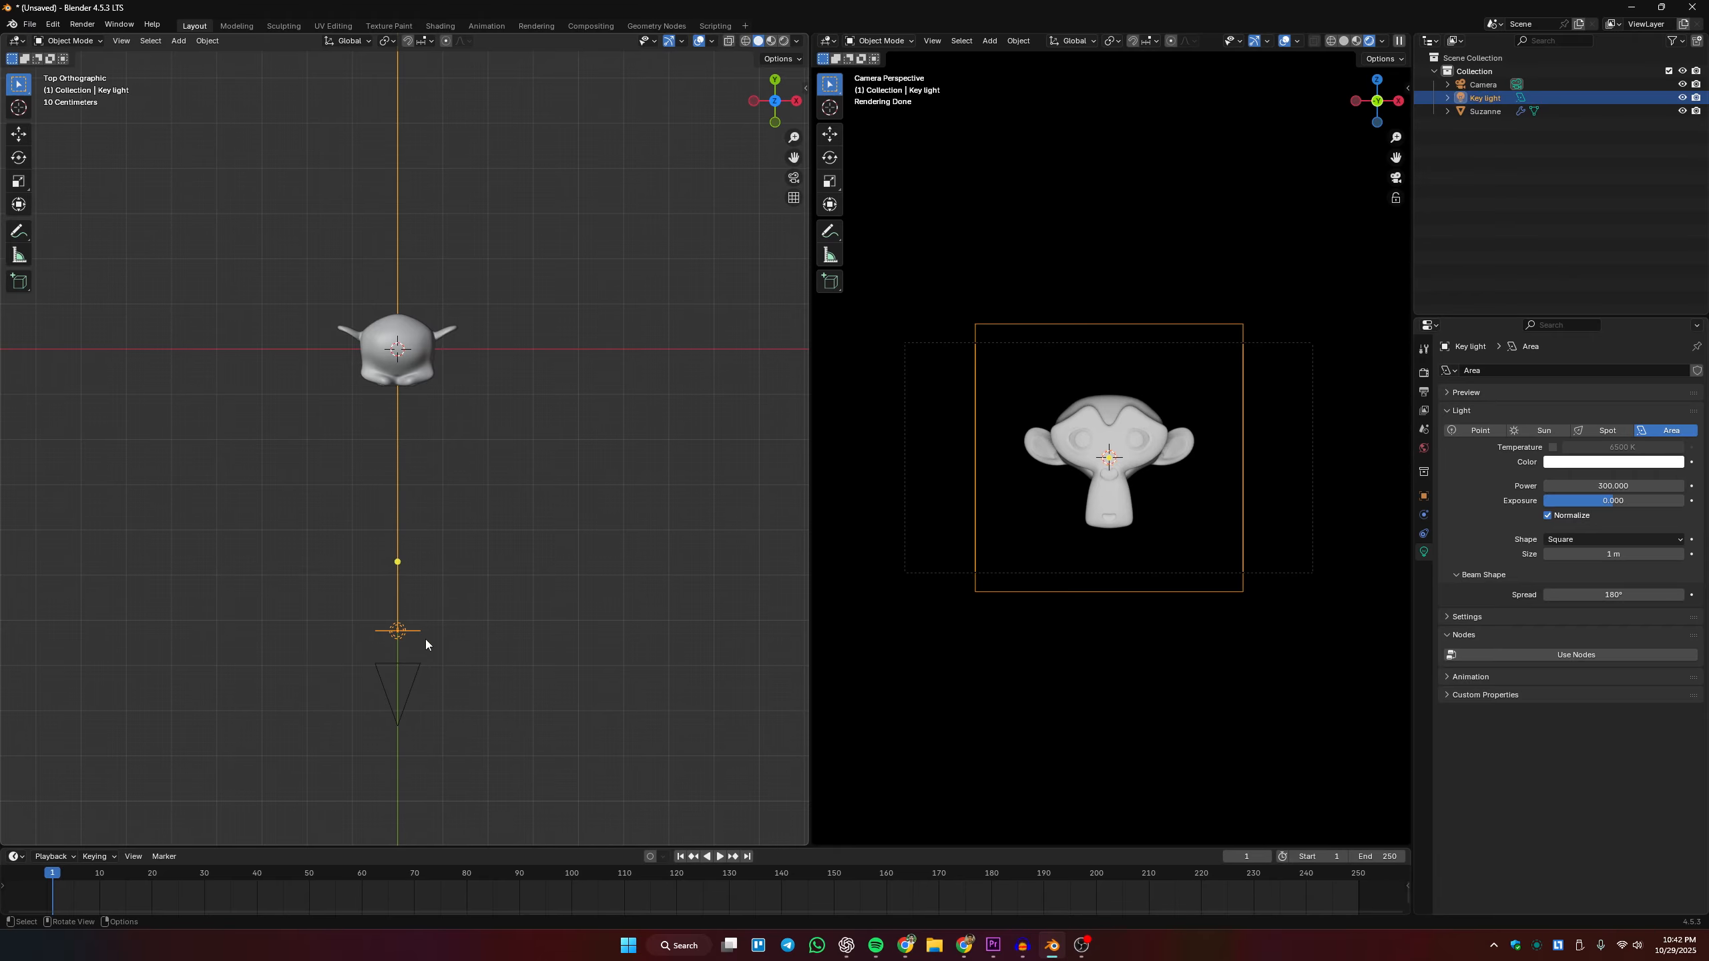
Set the transform pivot point to 3D Cursor and swing the key light around the head, diagonally in front toward positive X.
shift+middle_drag(433, 673, 374, 707)
click(366, 698)
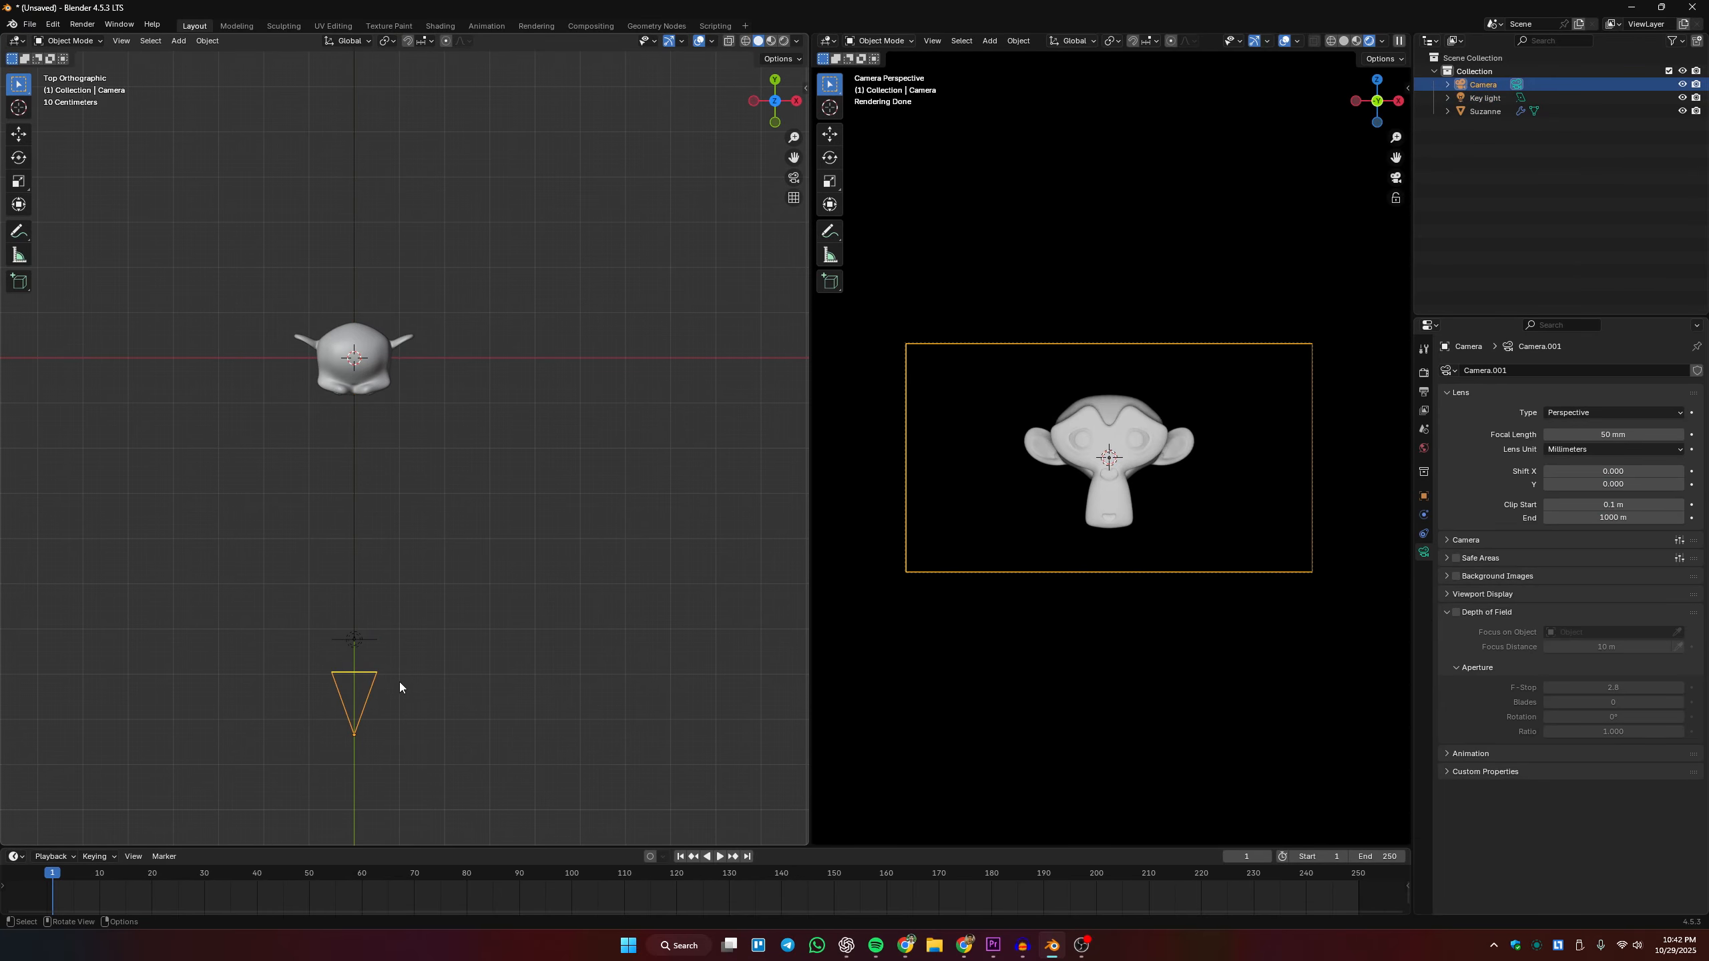
click(354, 640)
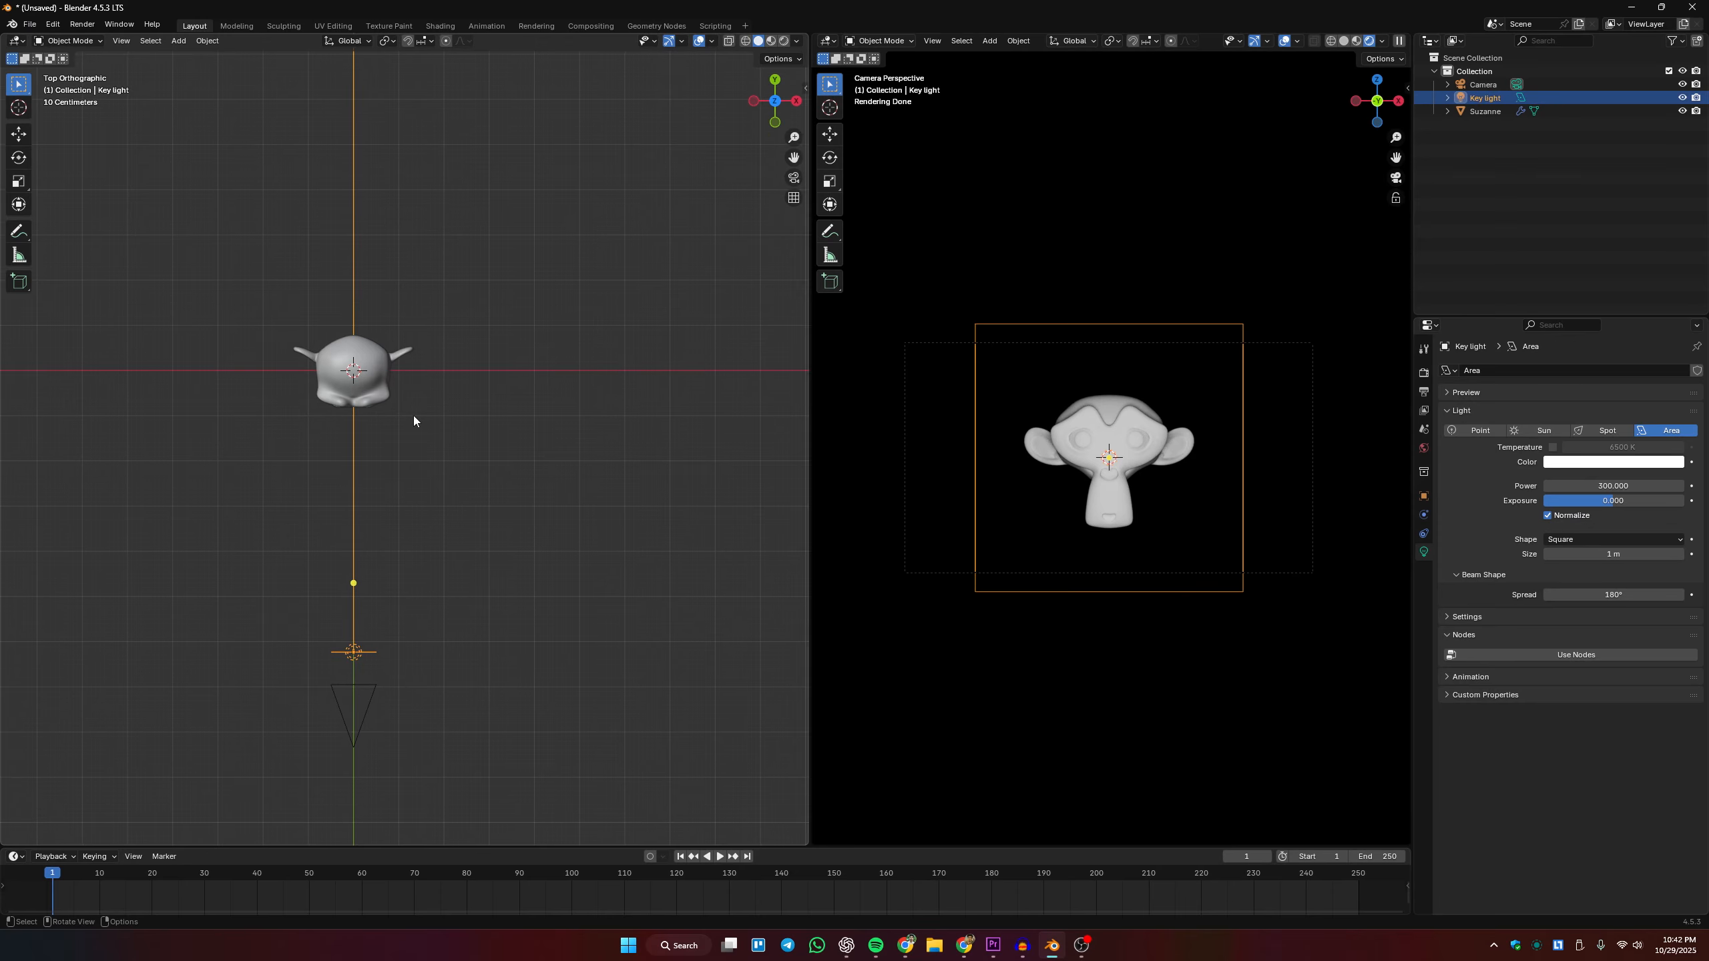
click(387, 41)
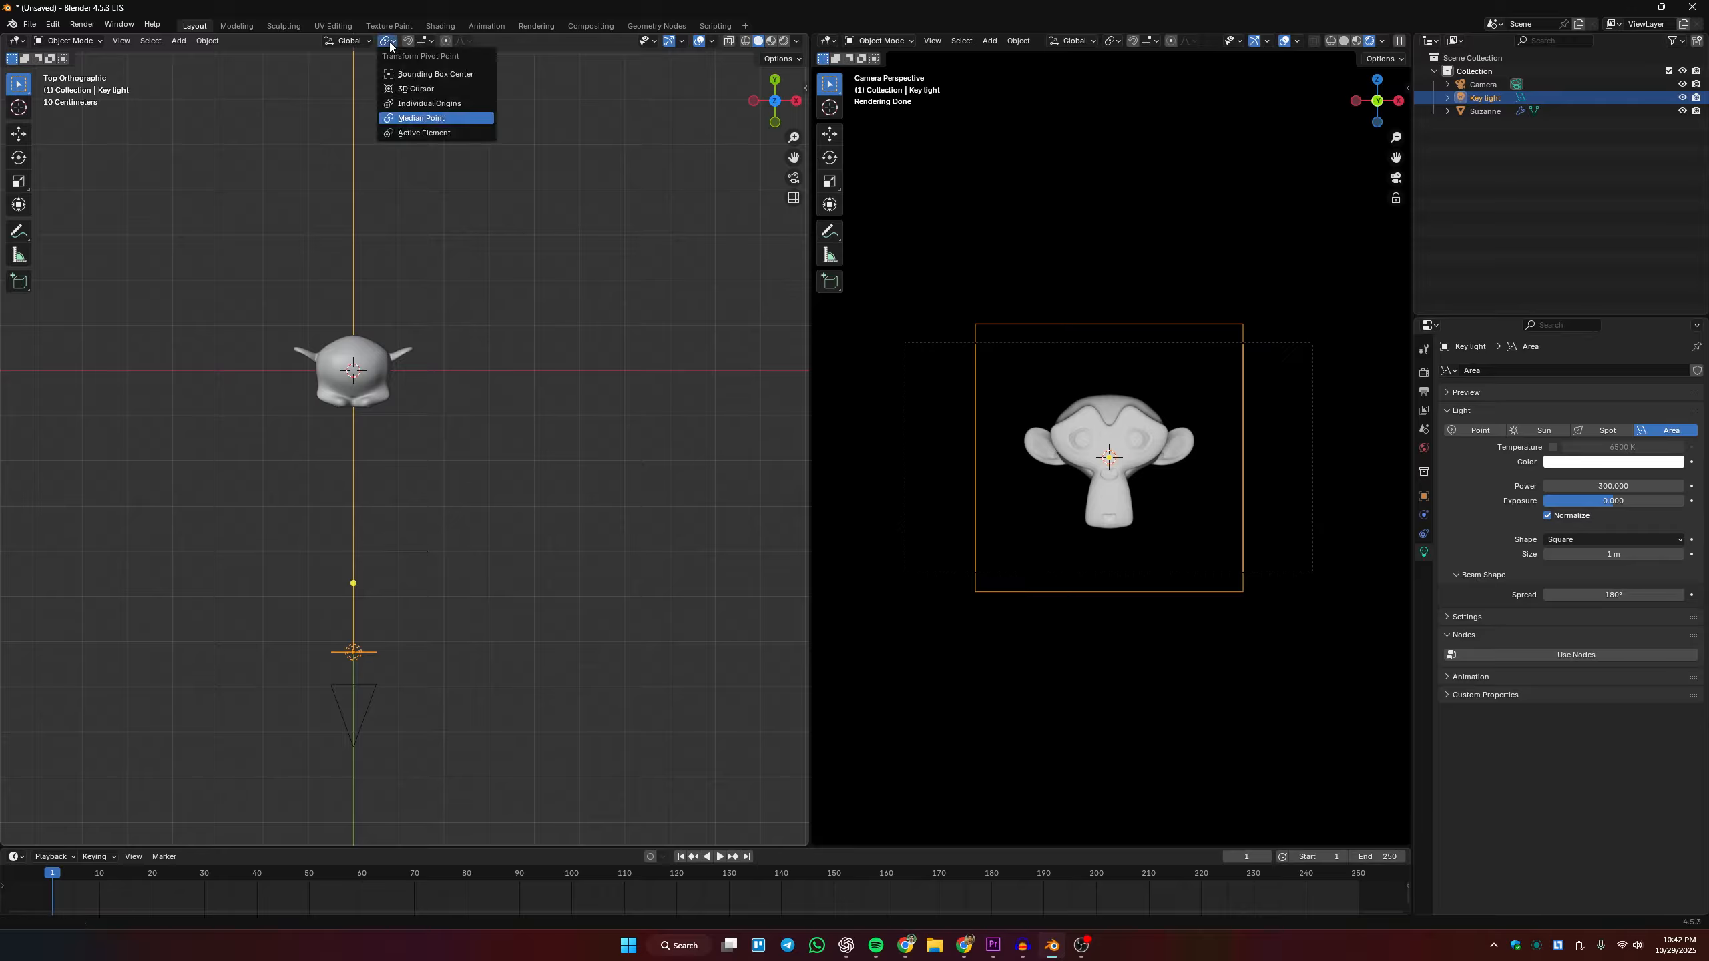
click(414, 89)
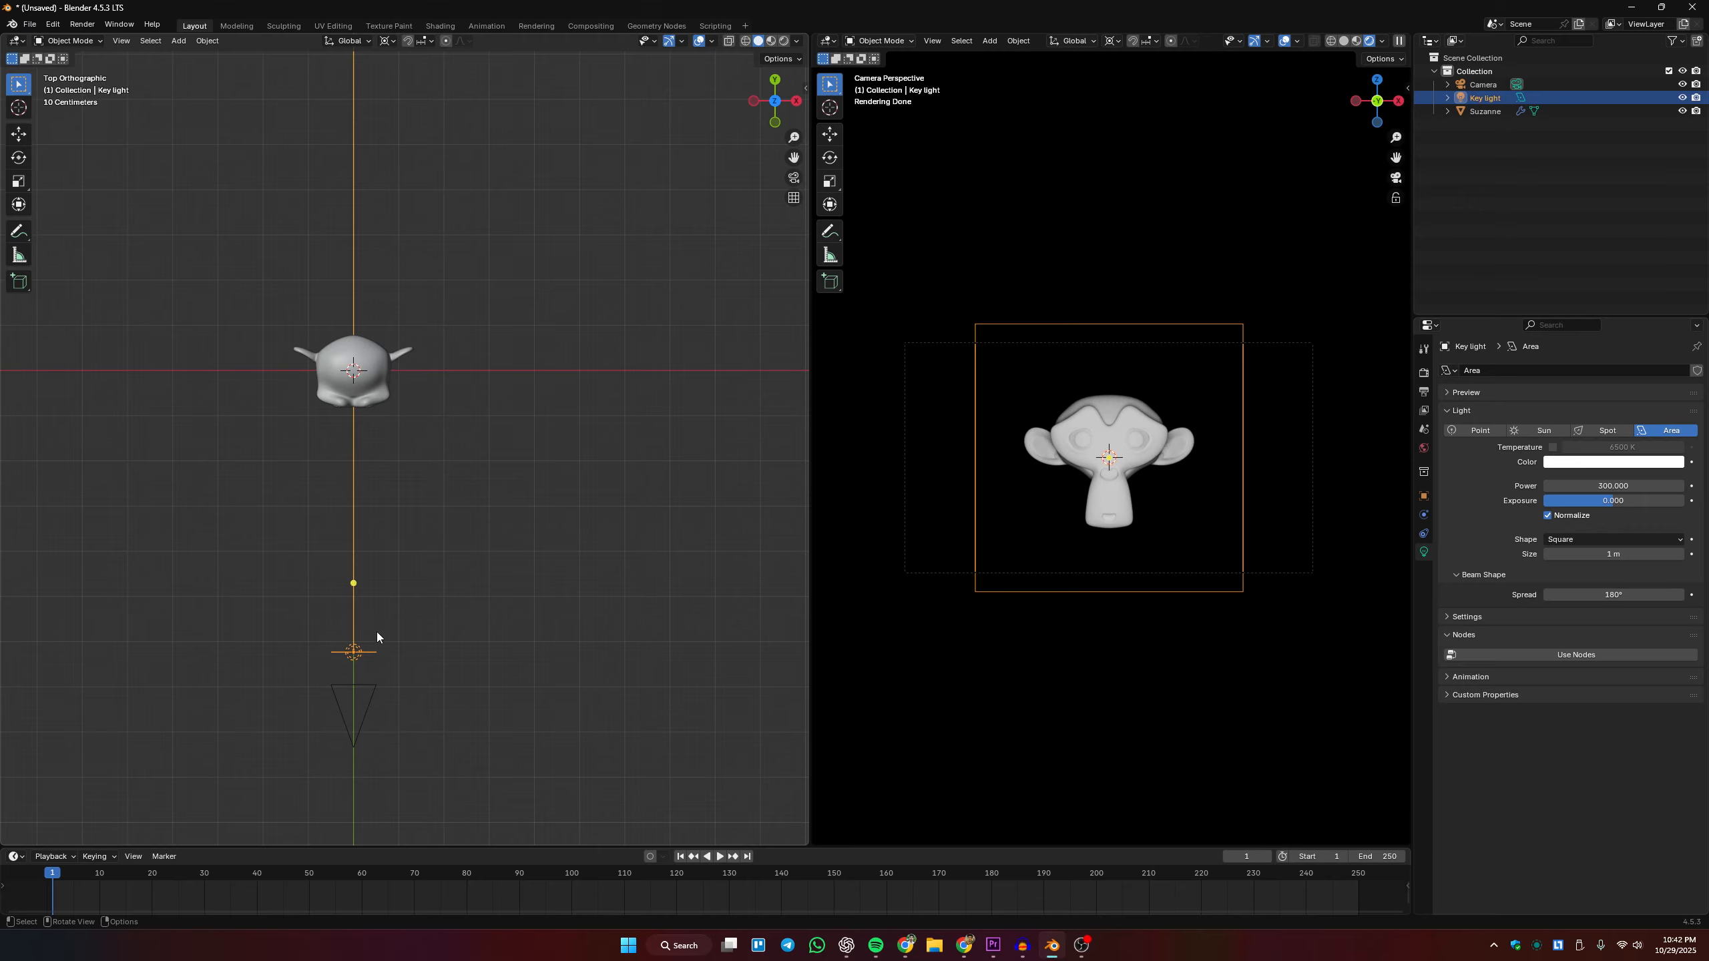
key(r)
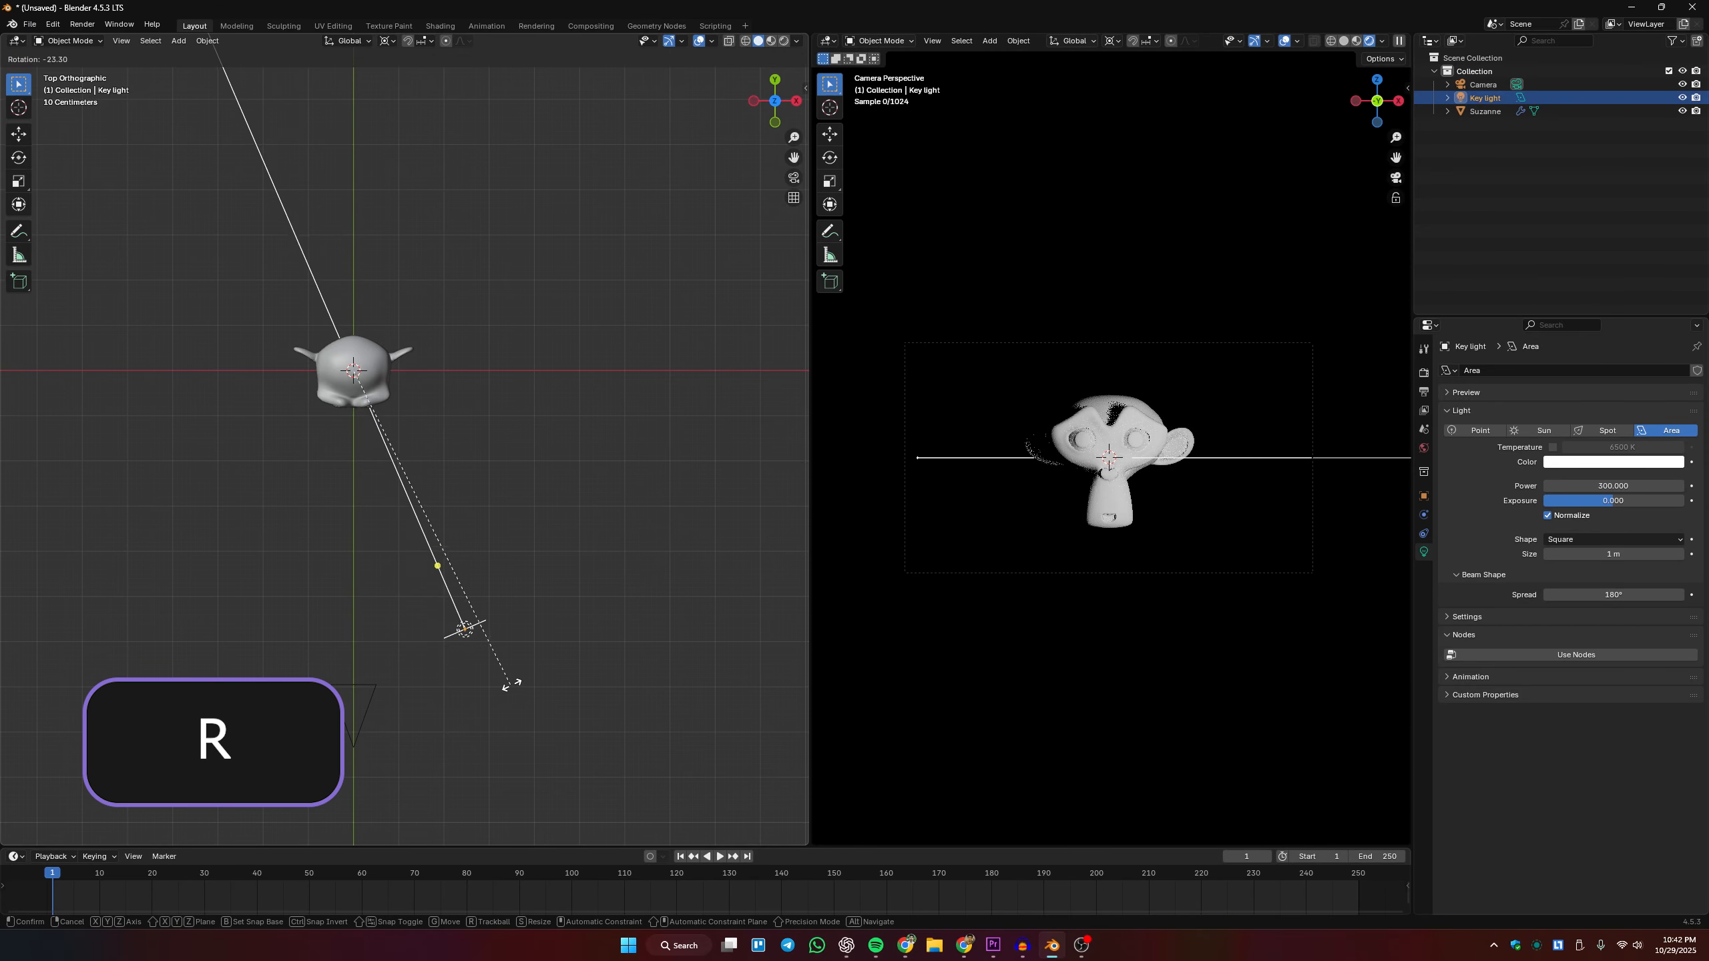
click(619, 655)
scroll(619, 655, down, 3)
scroll(846, 591, up, 2)
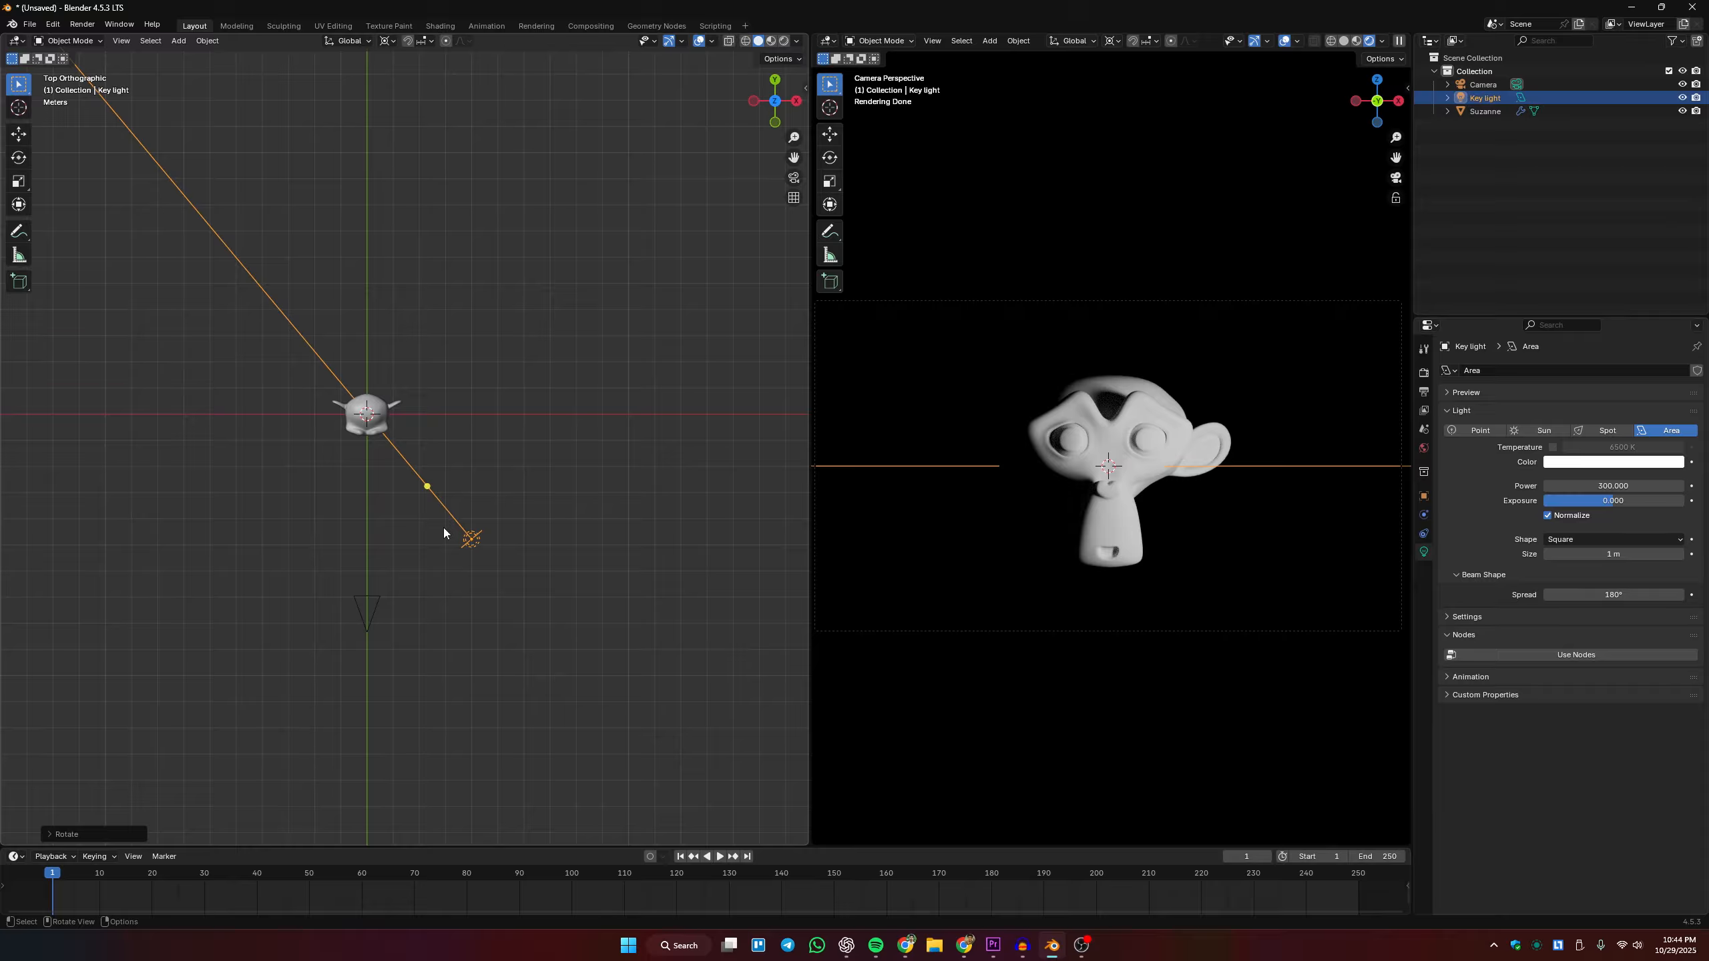
Duplicate the key light in place and rename the copy as Fill light.
key(shift+d)
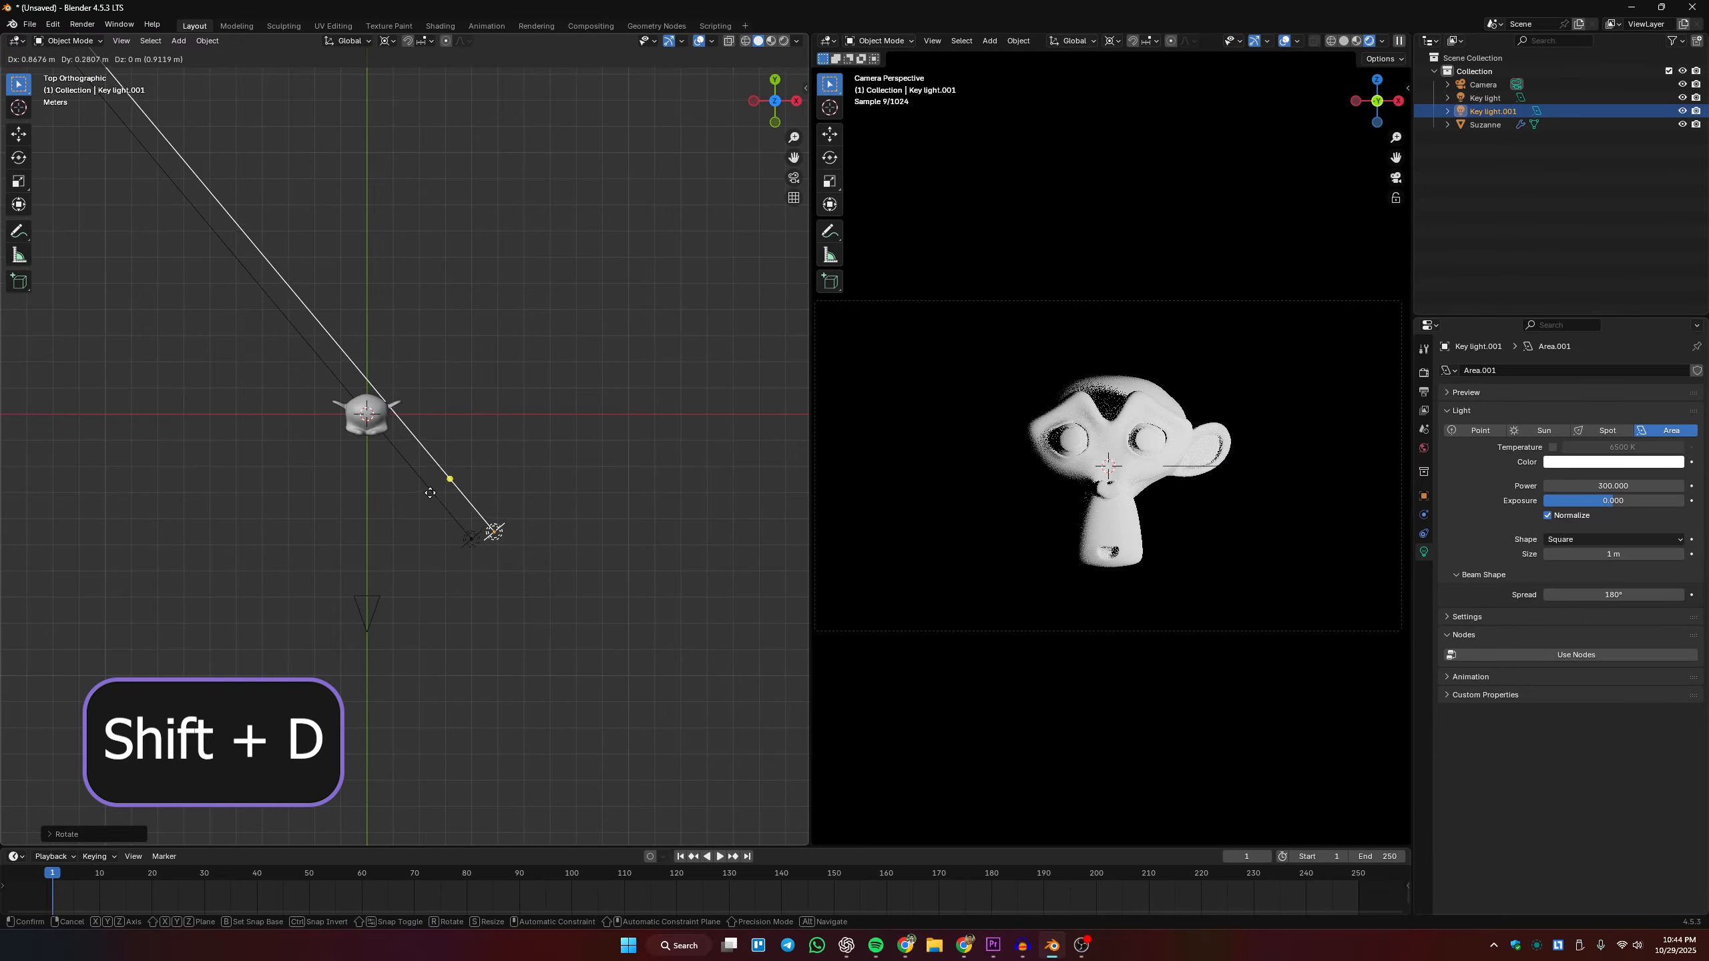
right_click(395, 515)
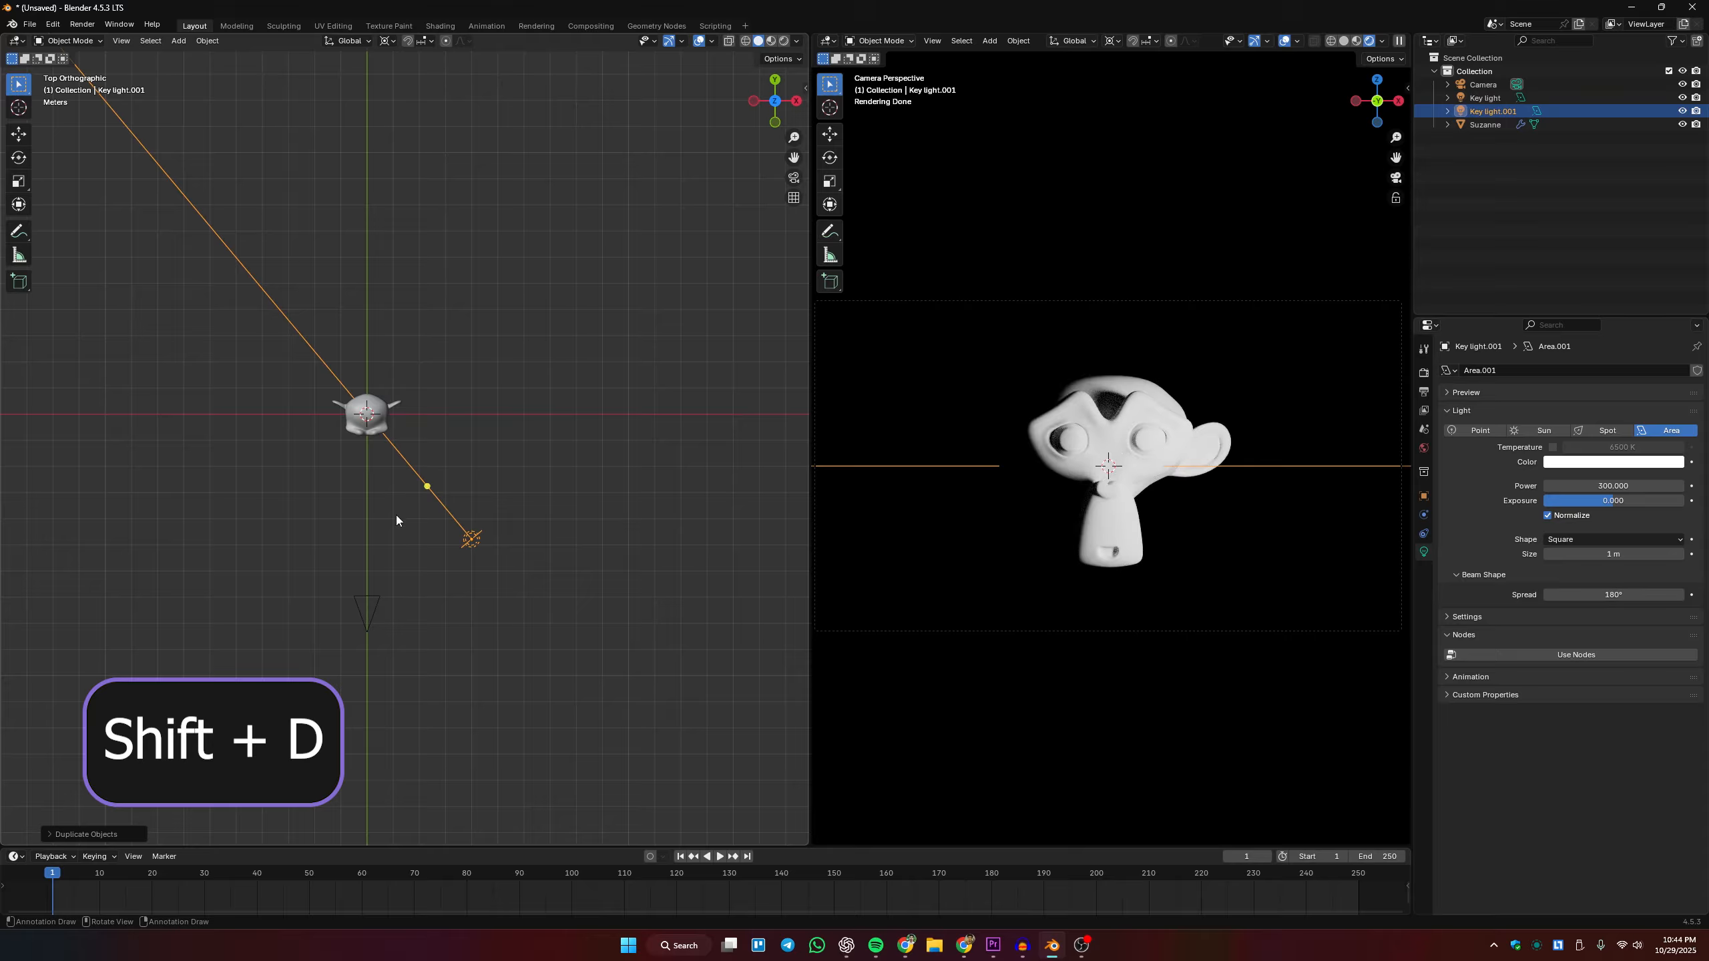
double_click(1497, 112)
text(Fill light)
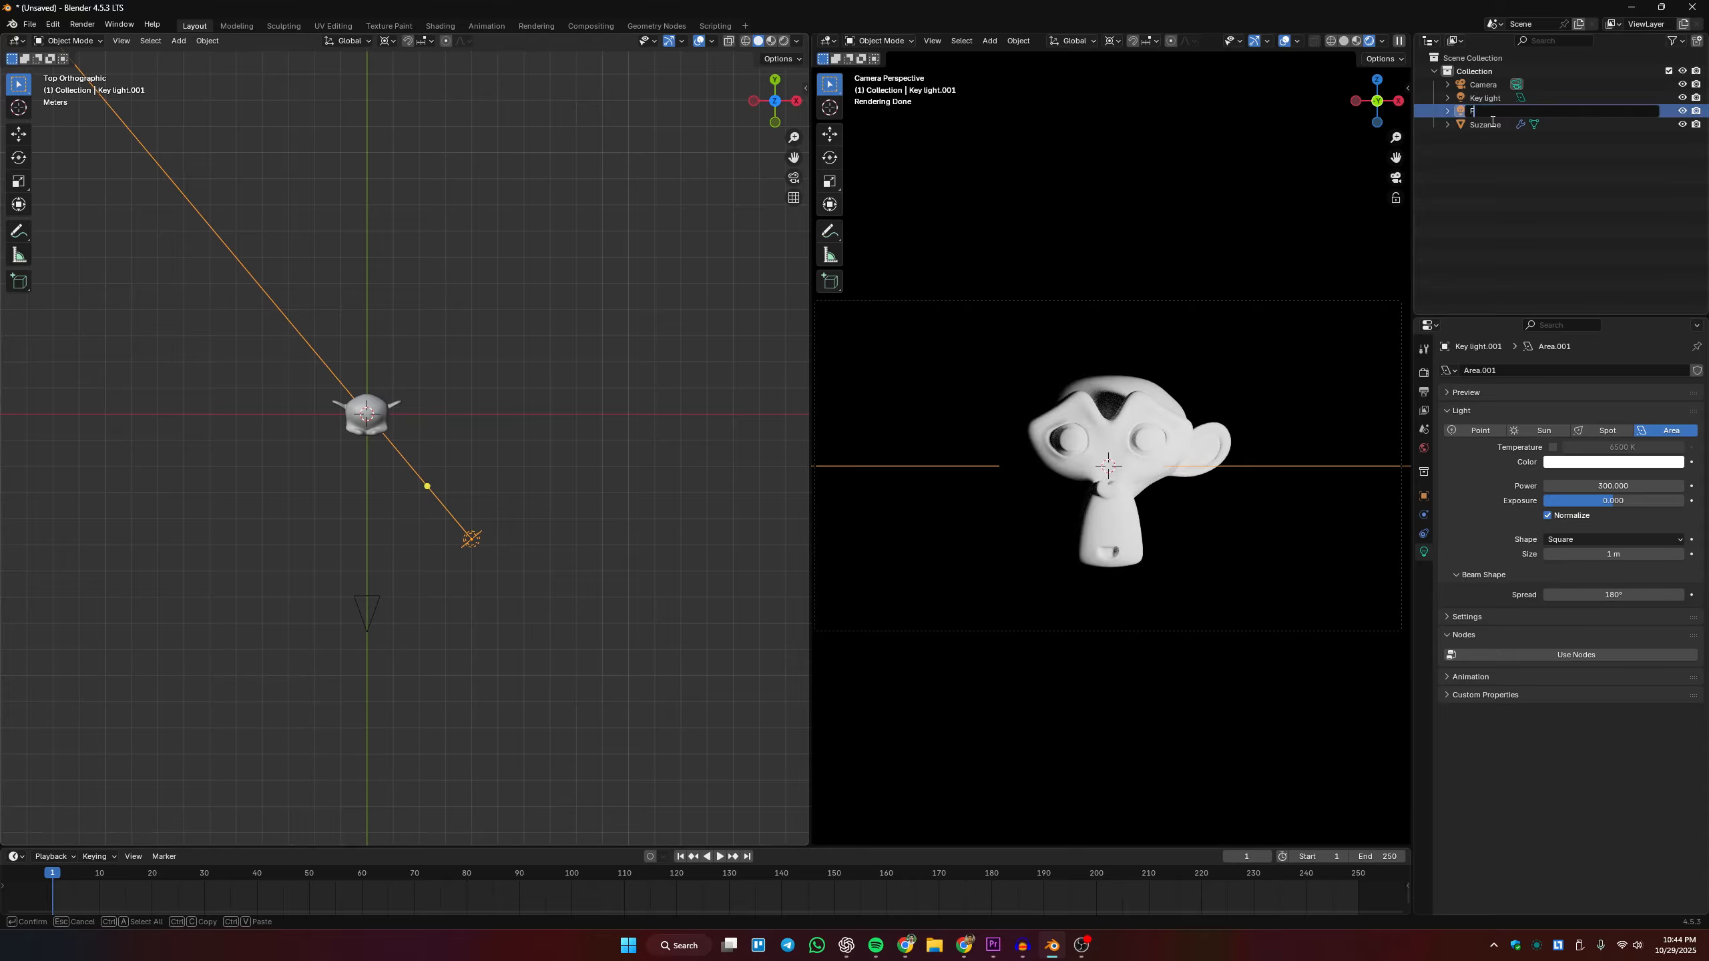
key(Return)
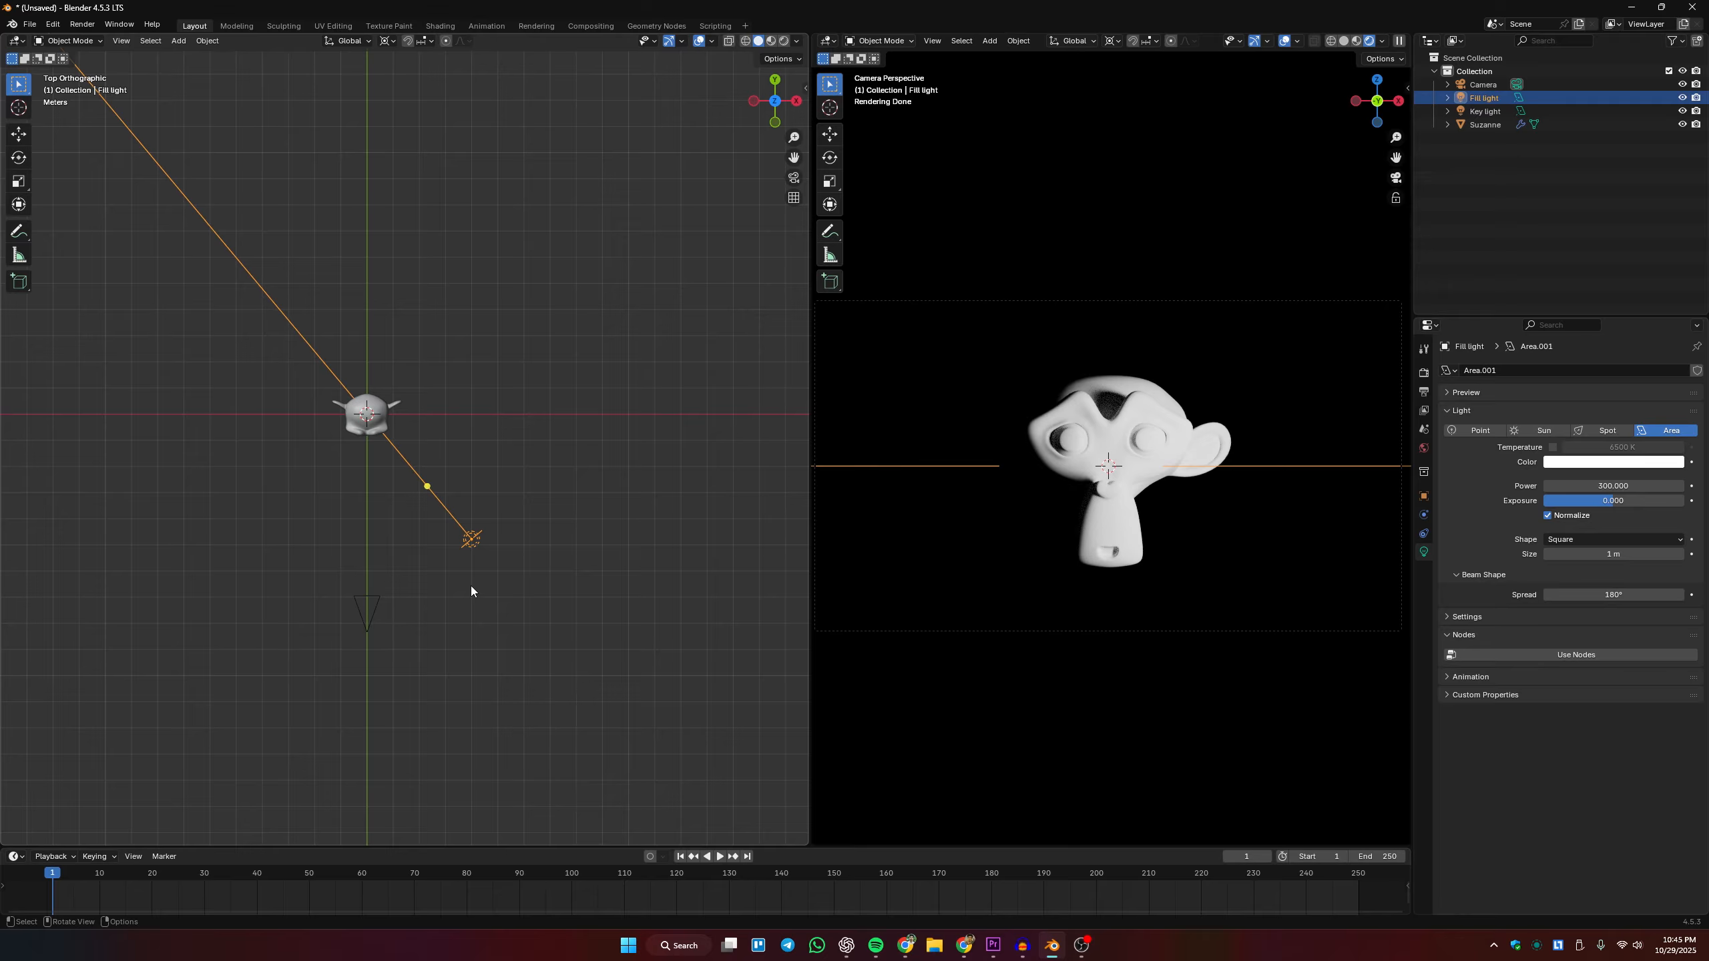
Set the transform orientation to Local and mirror the fill light along its local Z axis to the opposite side of the head.
key(r)
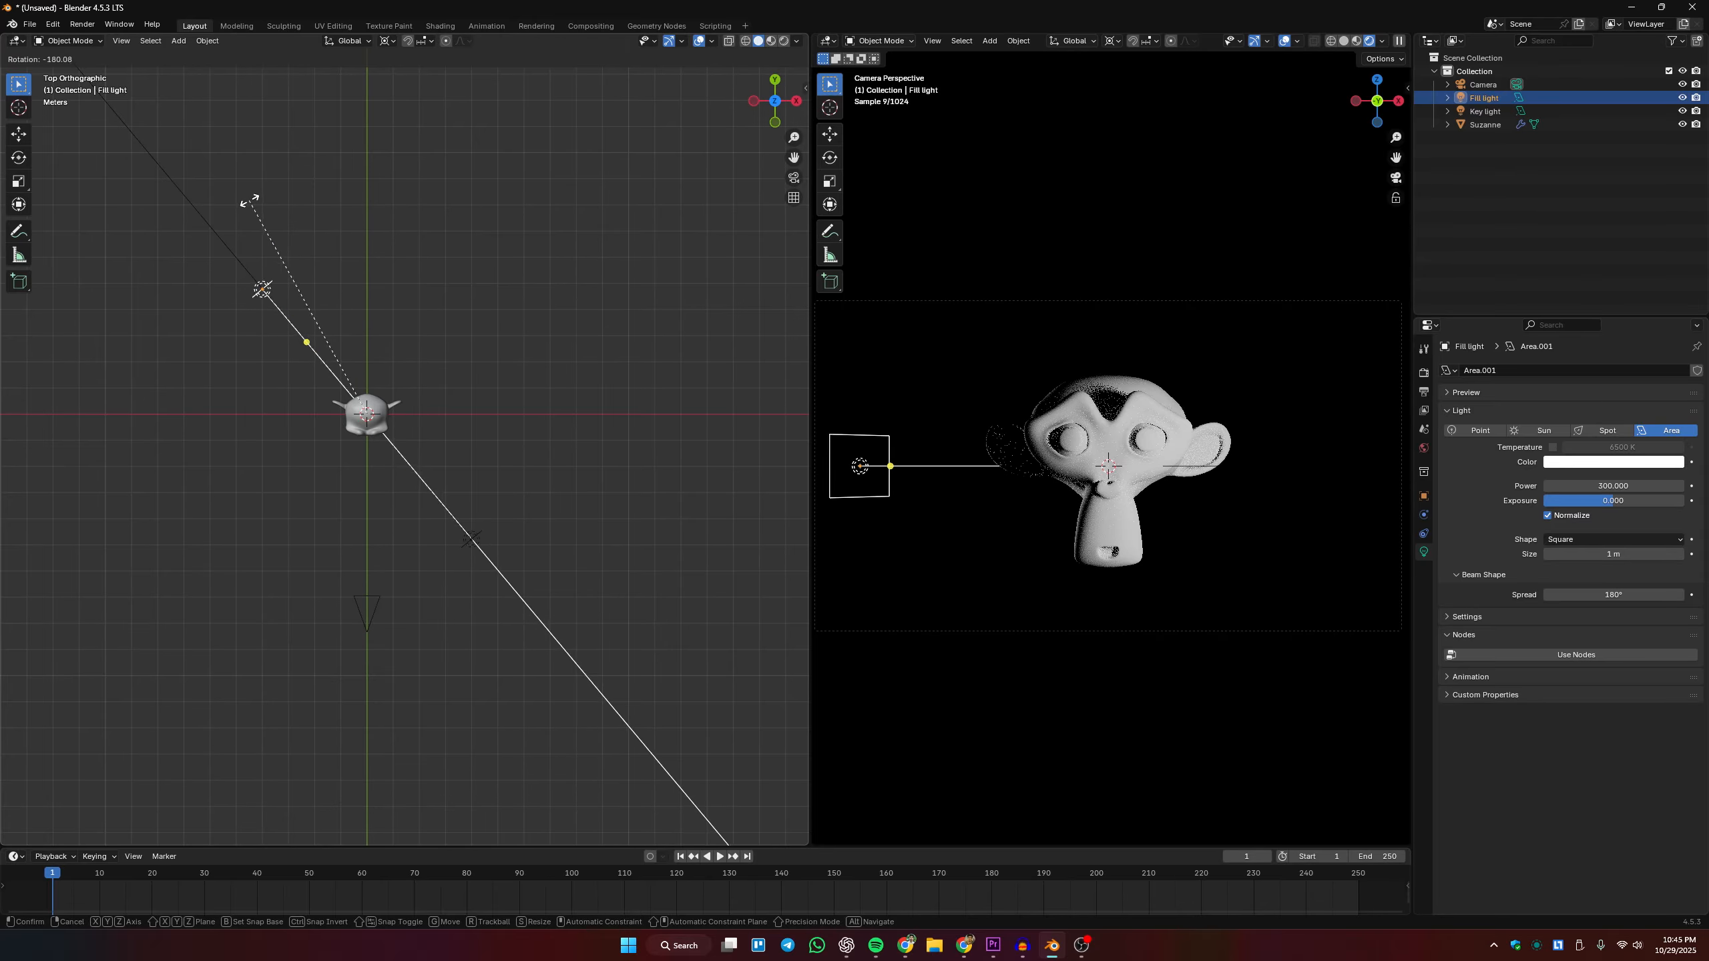
right_click(248, 201)
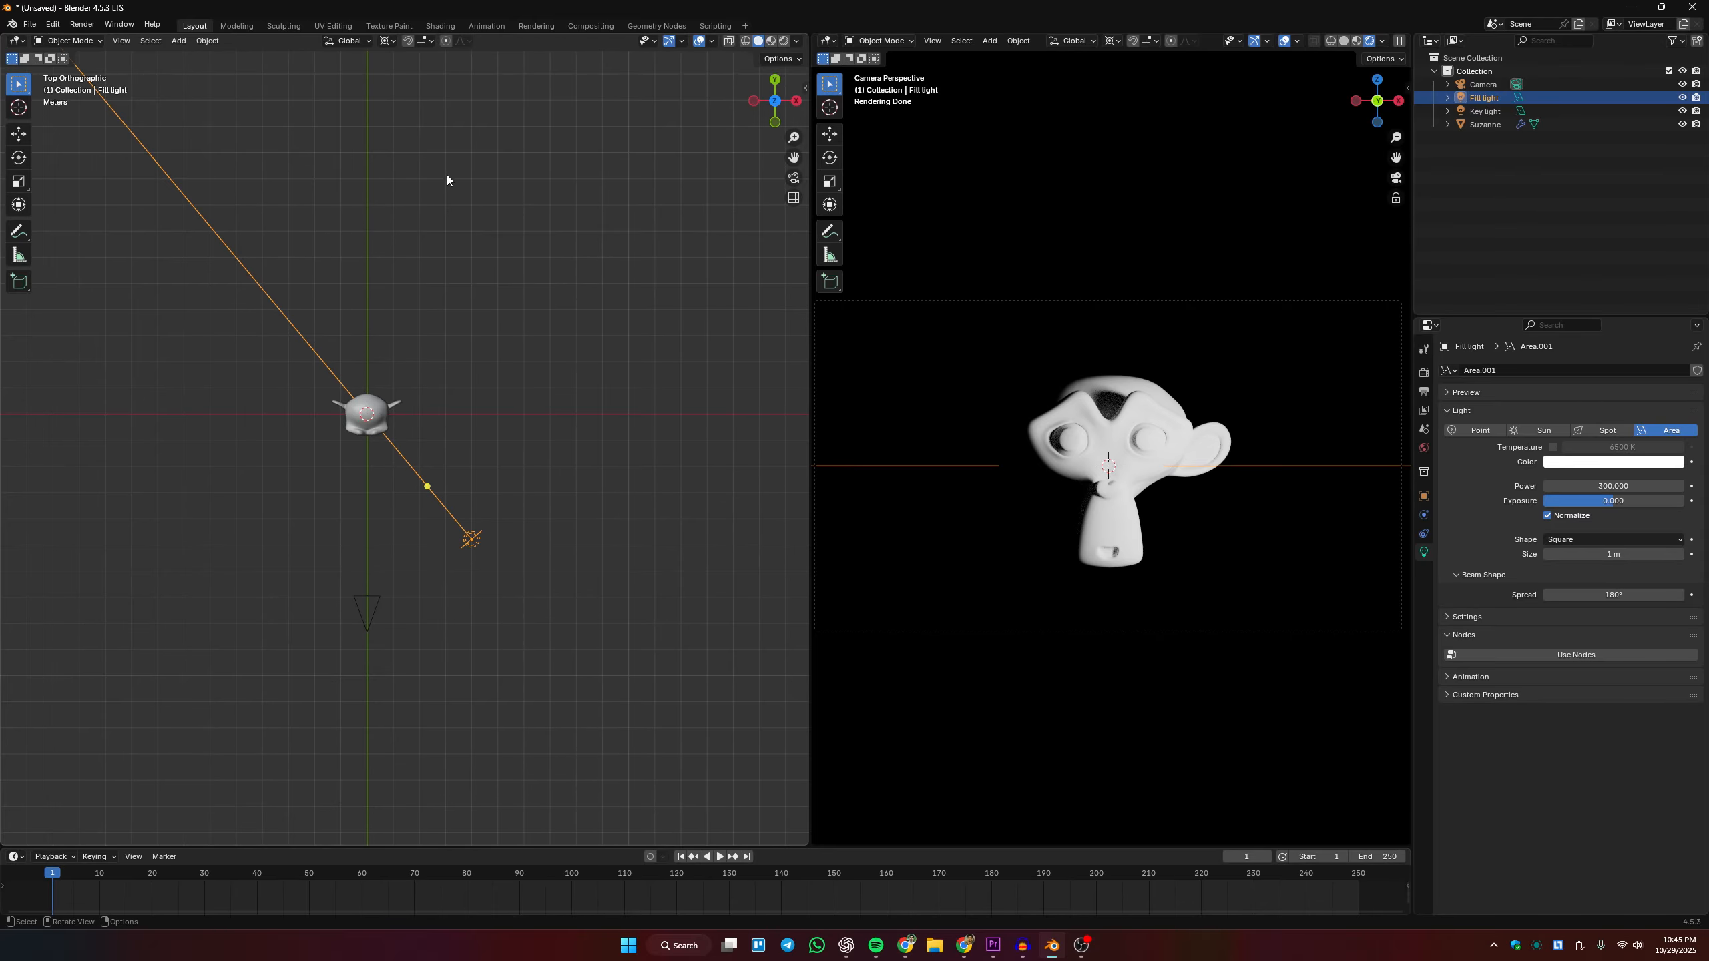
click(355, 40)
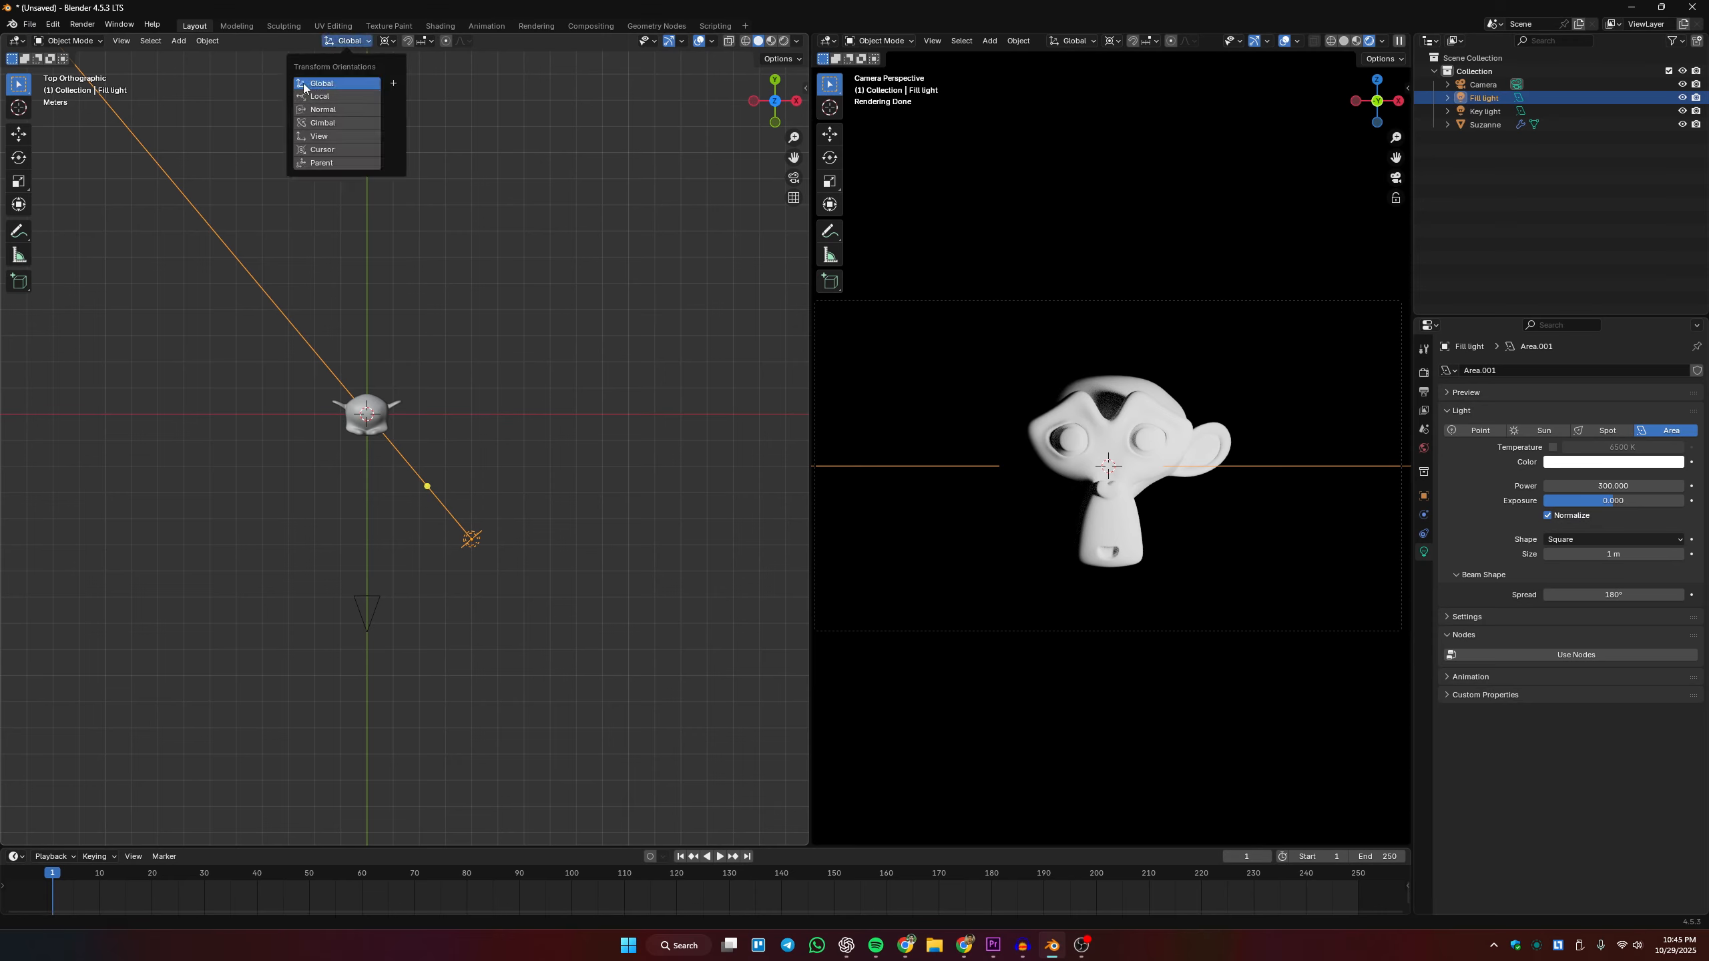
click(334, 95)
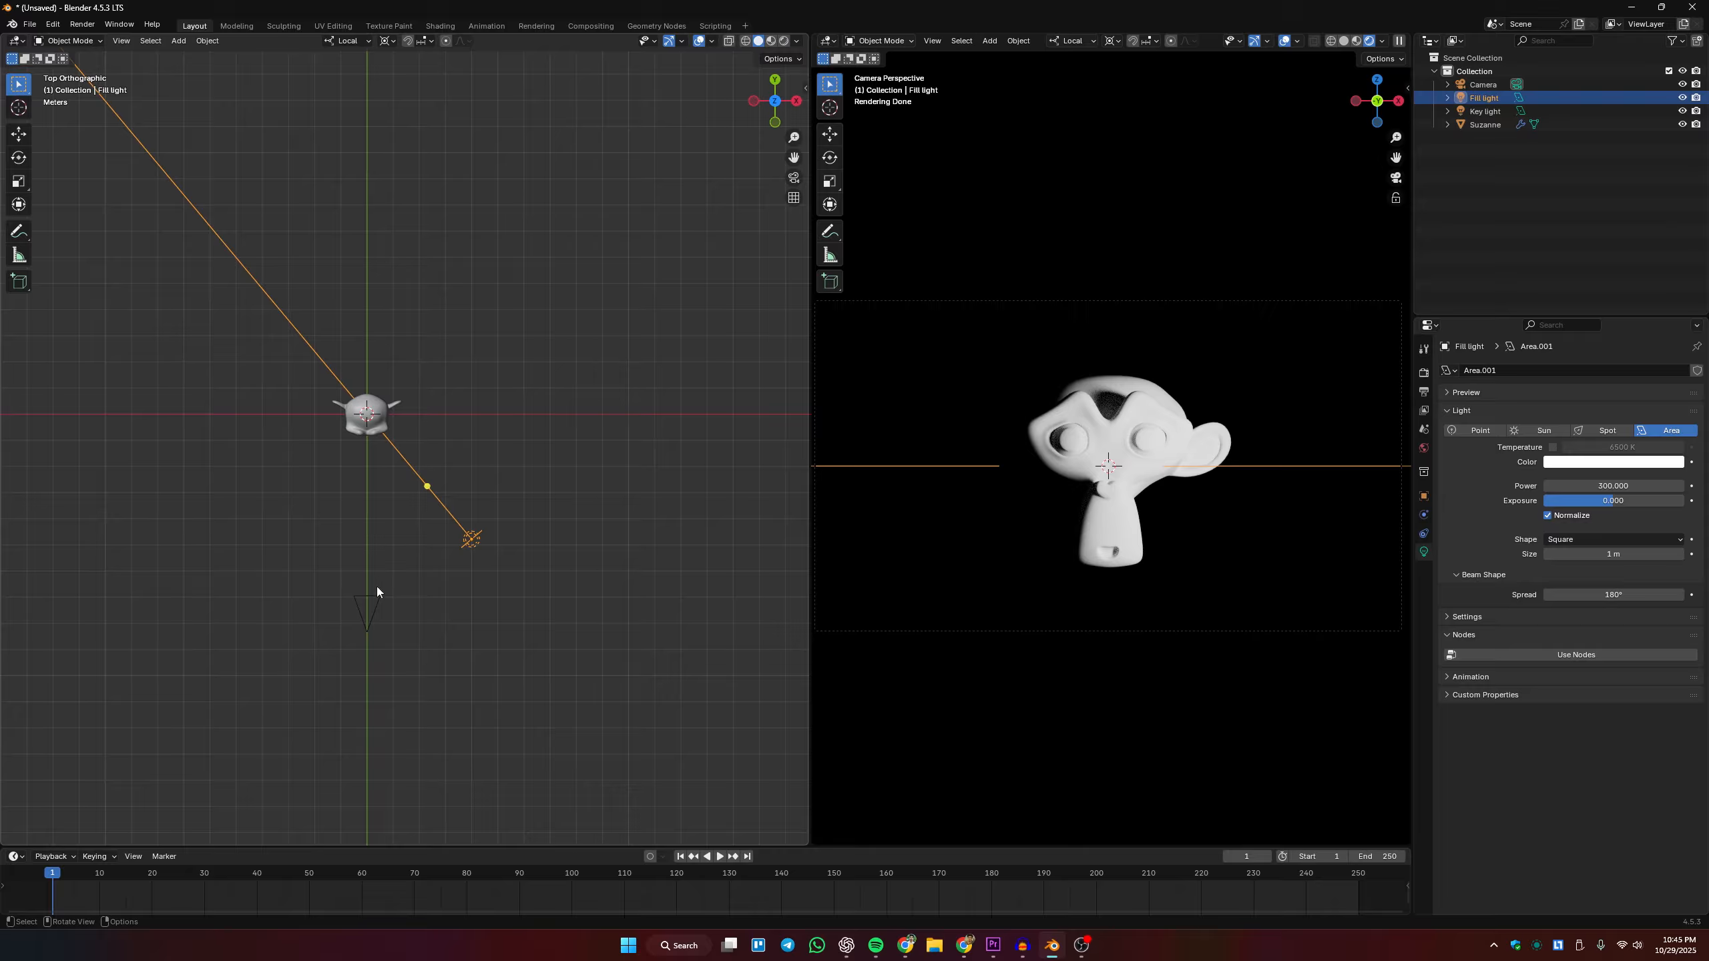
key(ctrl+m)
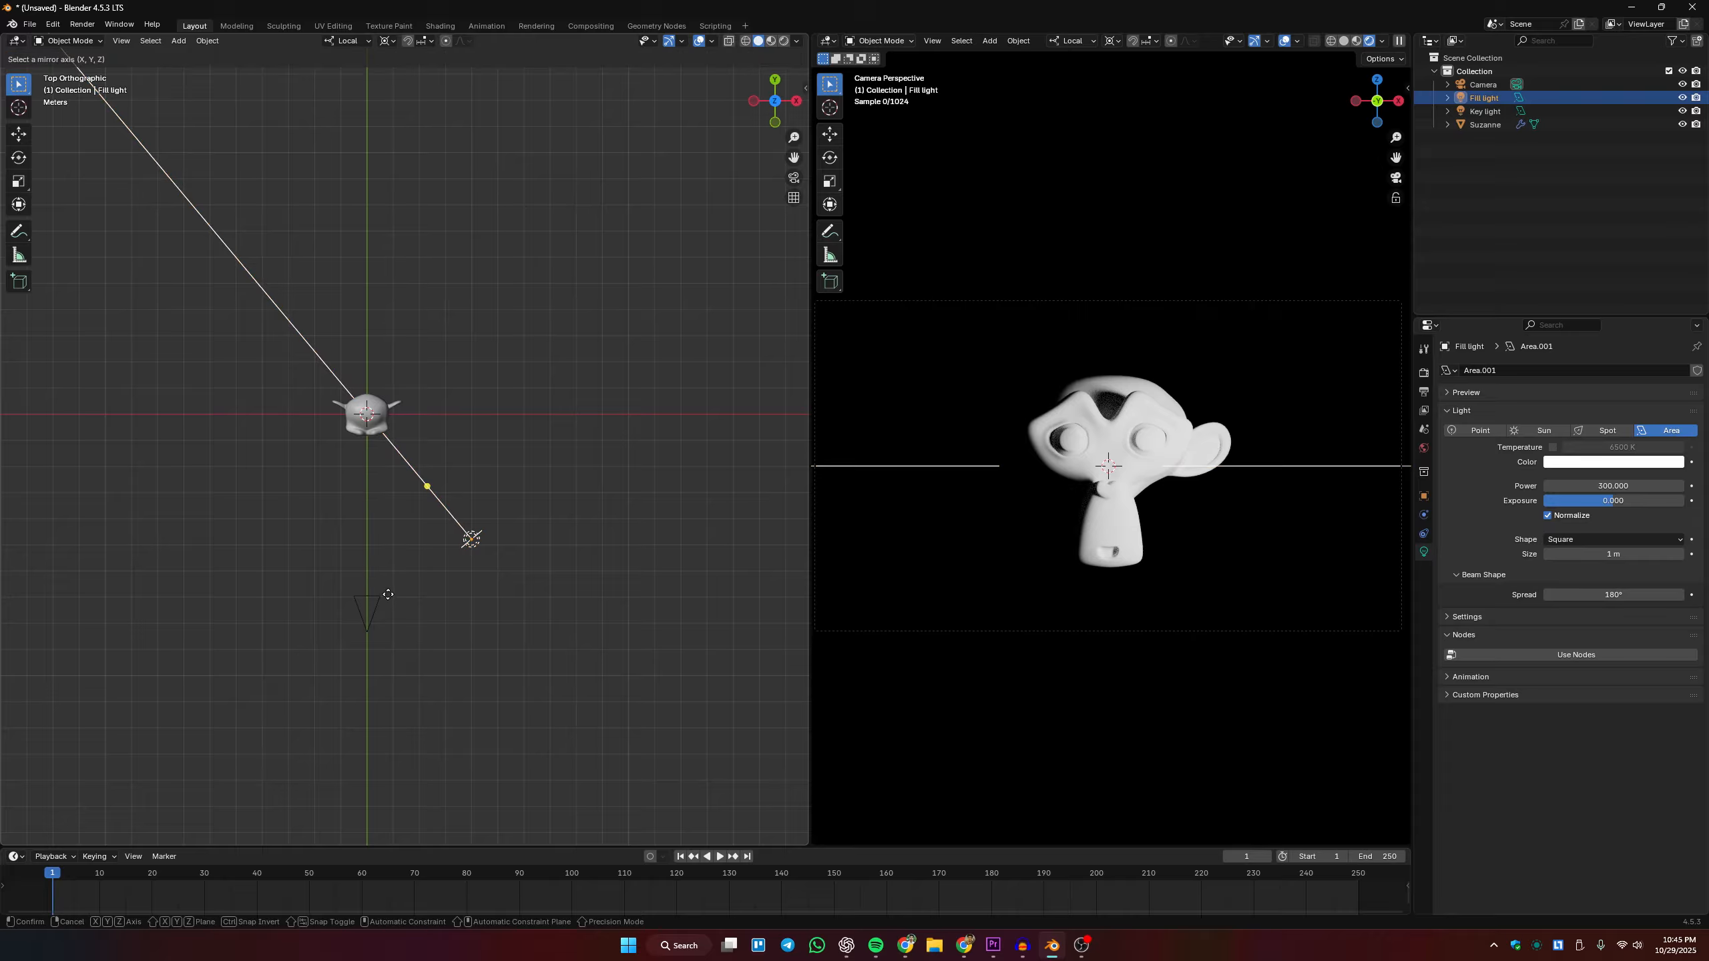
key(z)
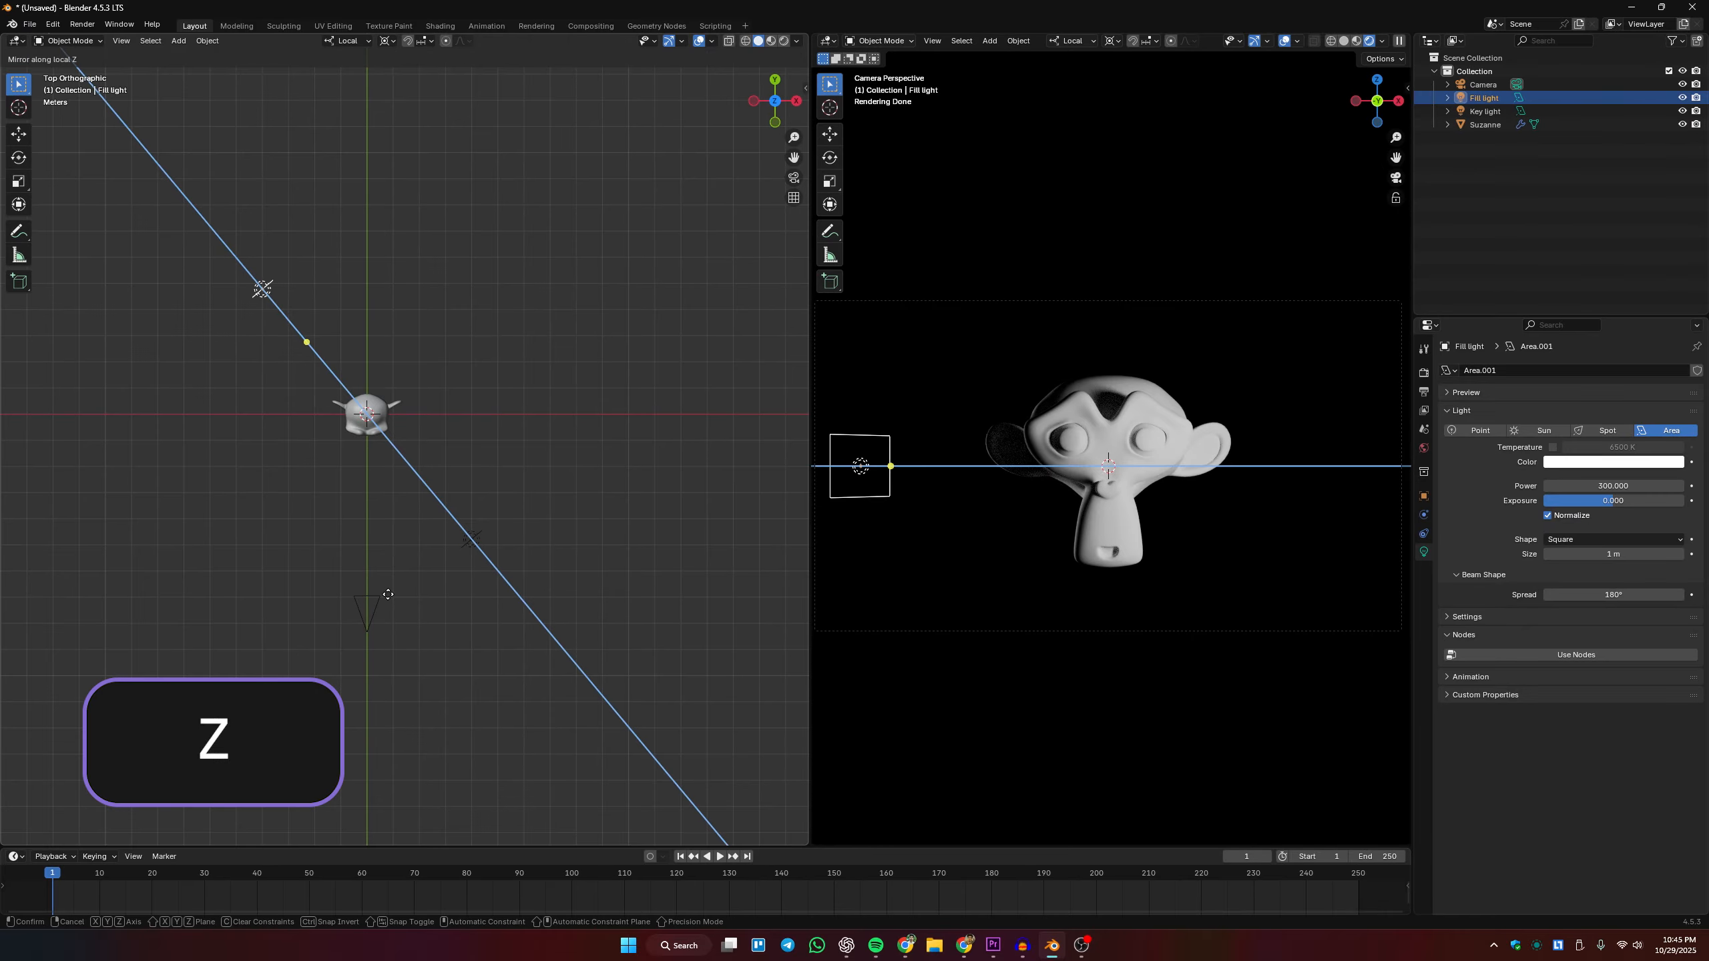
click(388, 594)
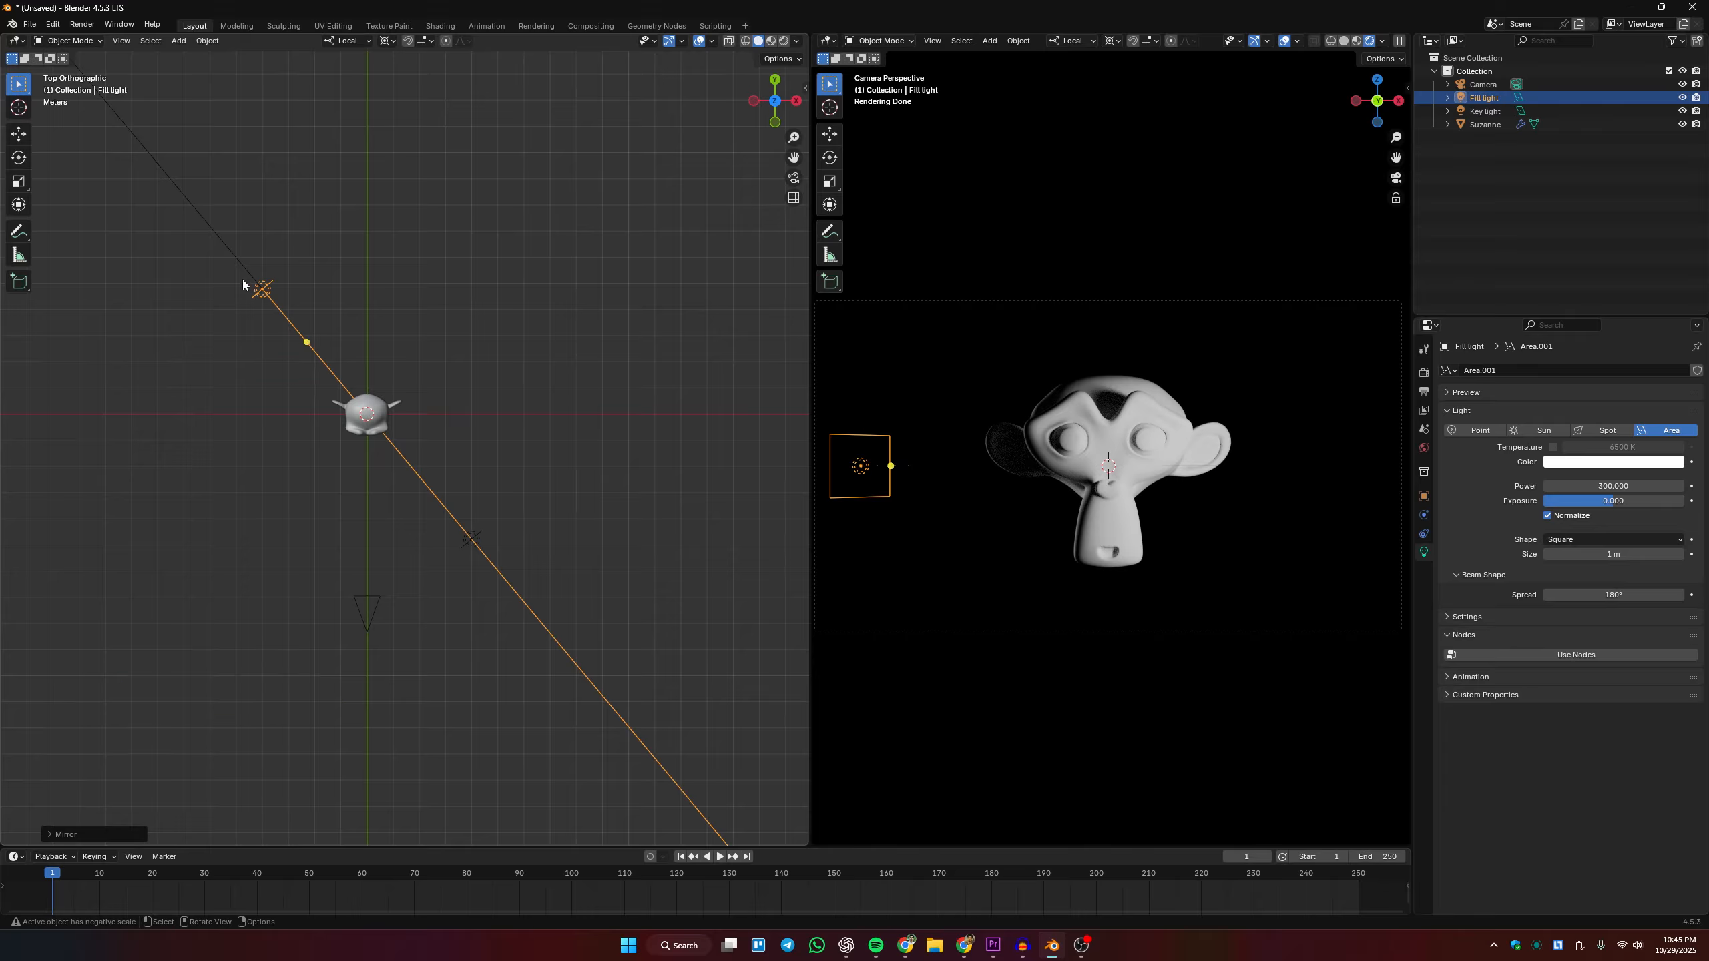
Set the key light's size to 5 m.
click(471, 539)
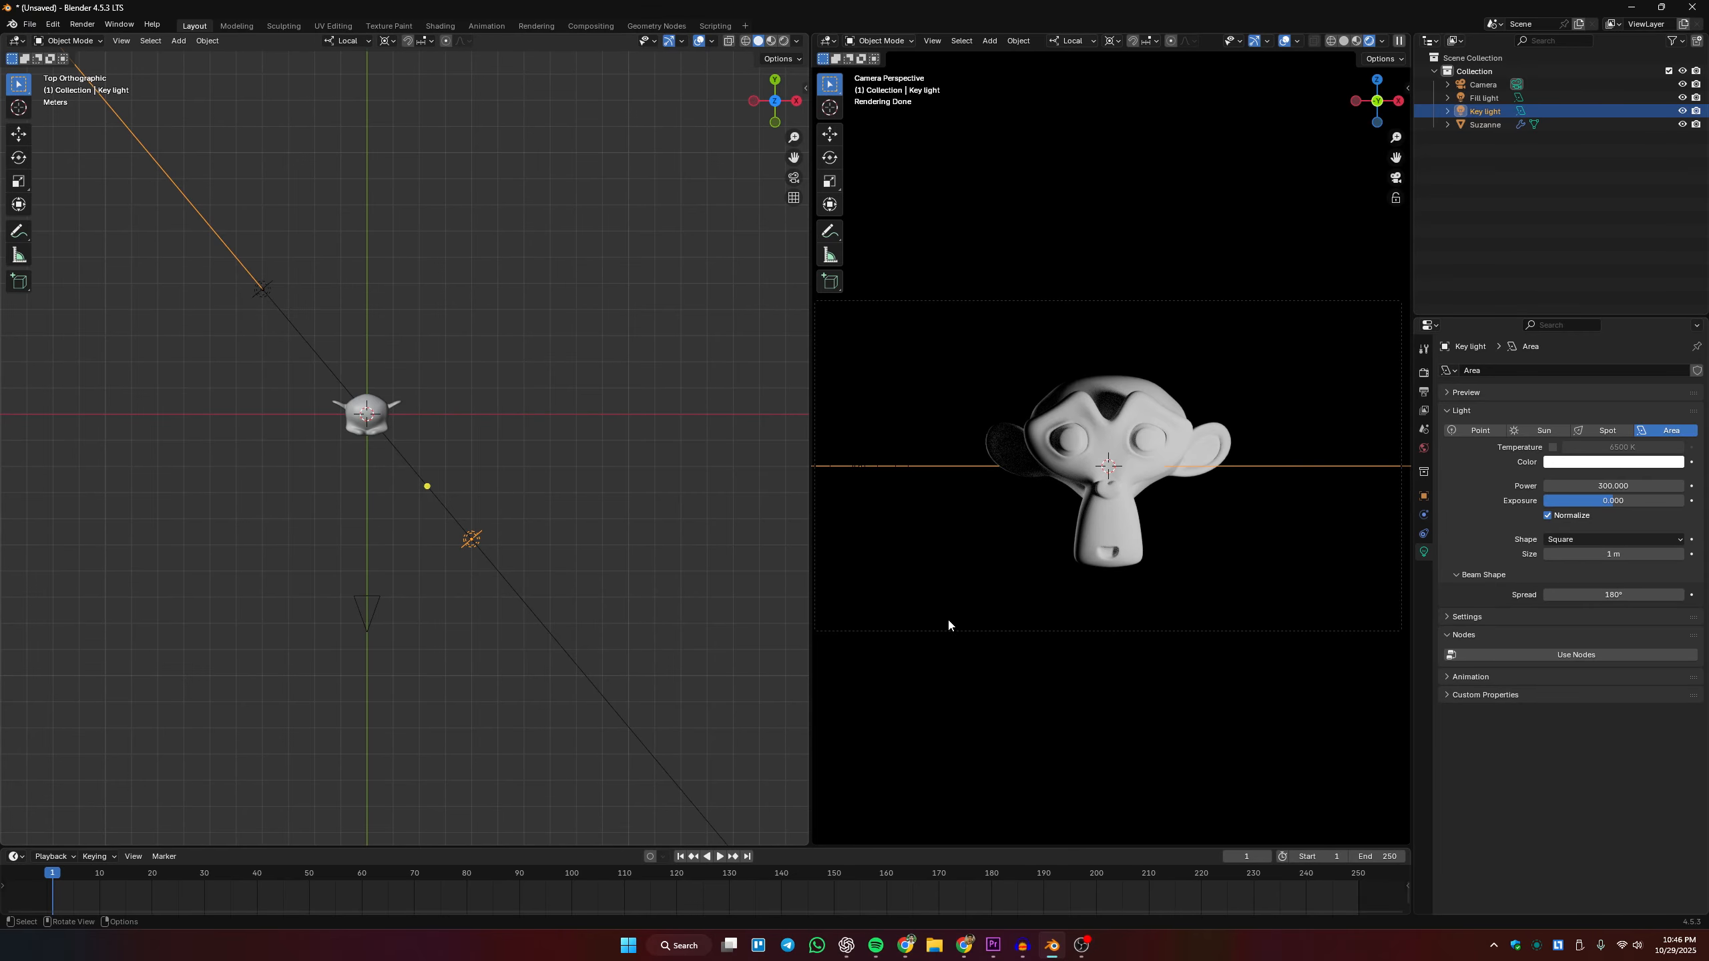
click(1594, 554)
text(5)
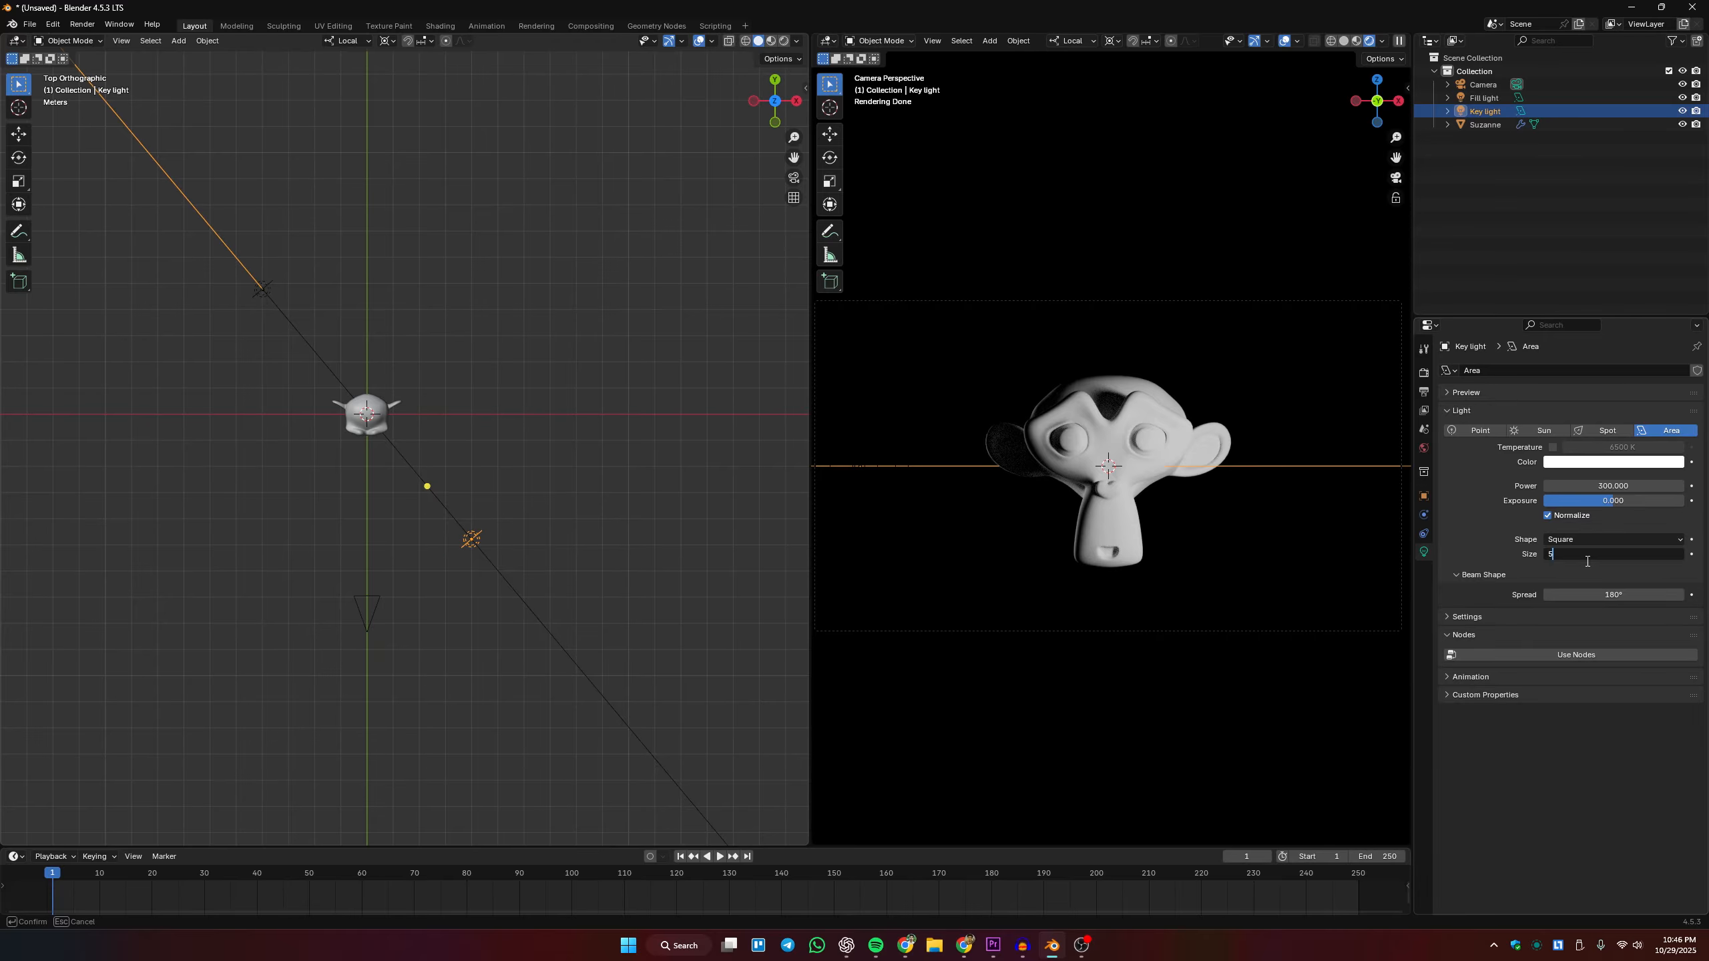
key(Return)
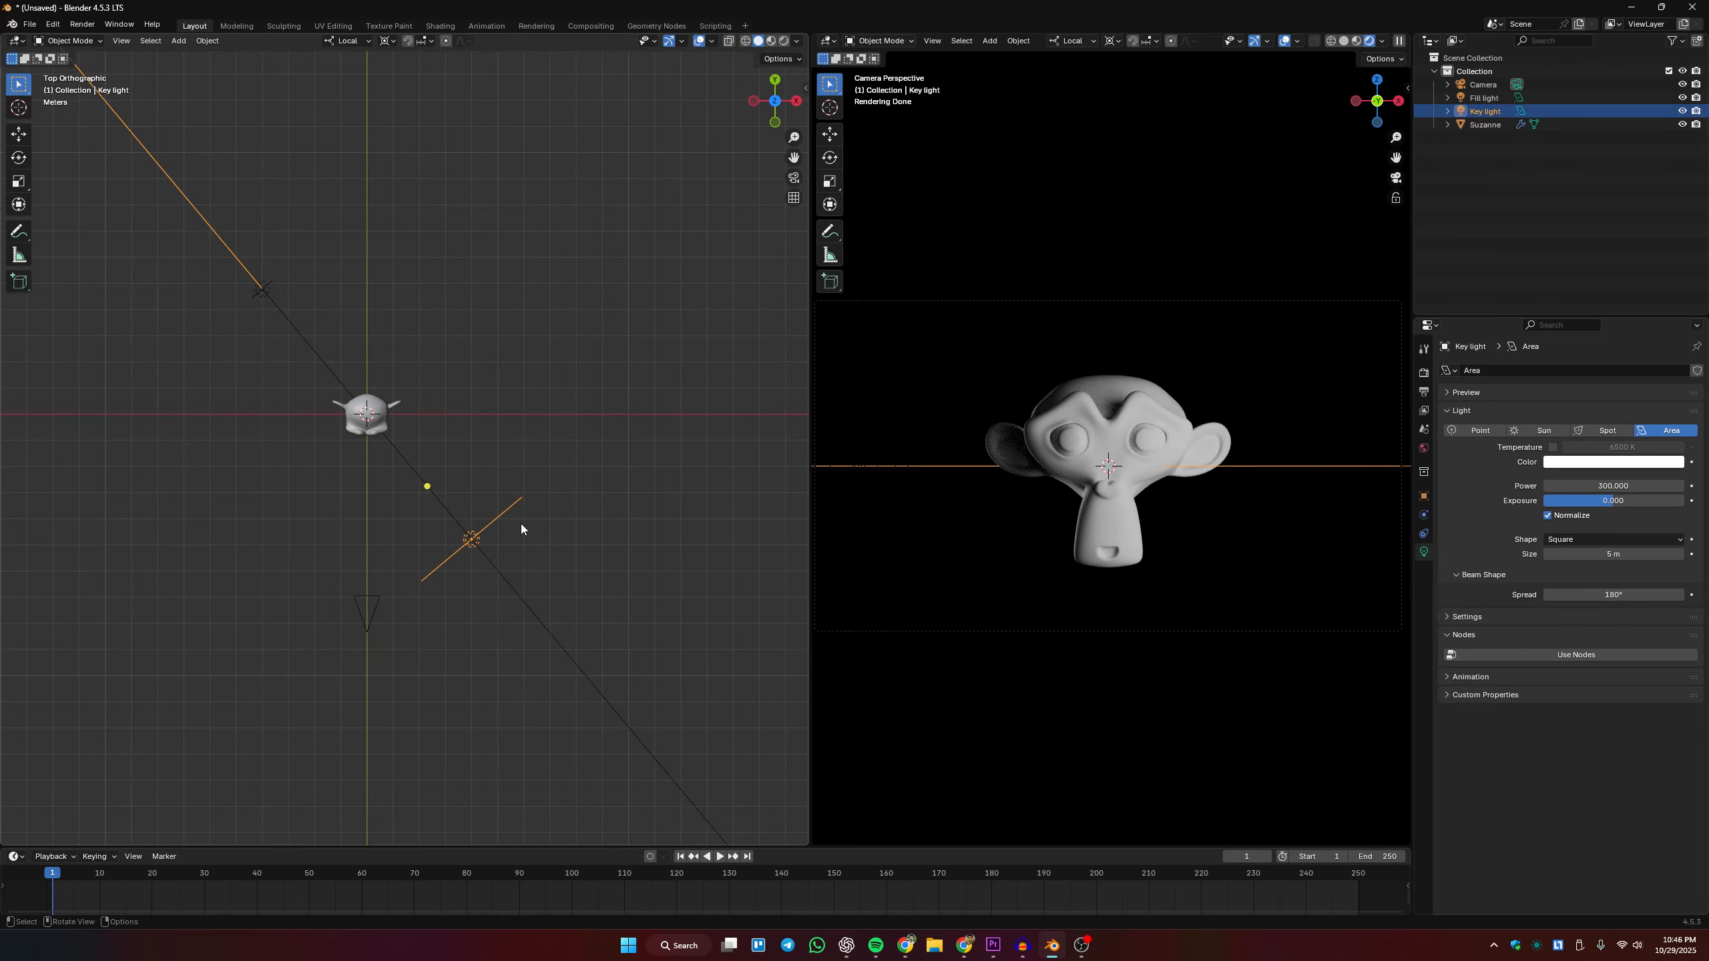
Set the fill light's size to 5 m and its power to 150.
click(266, 287)
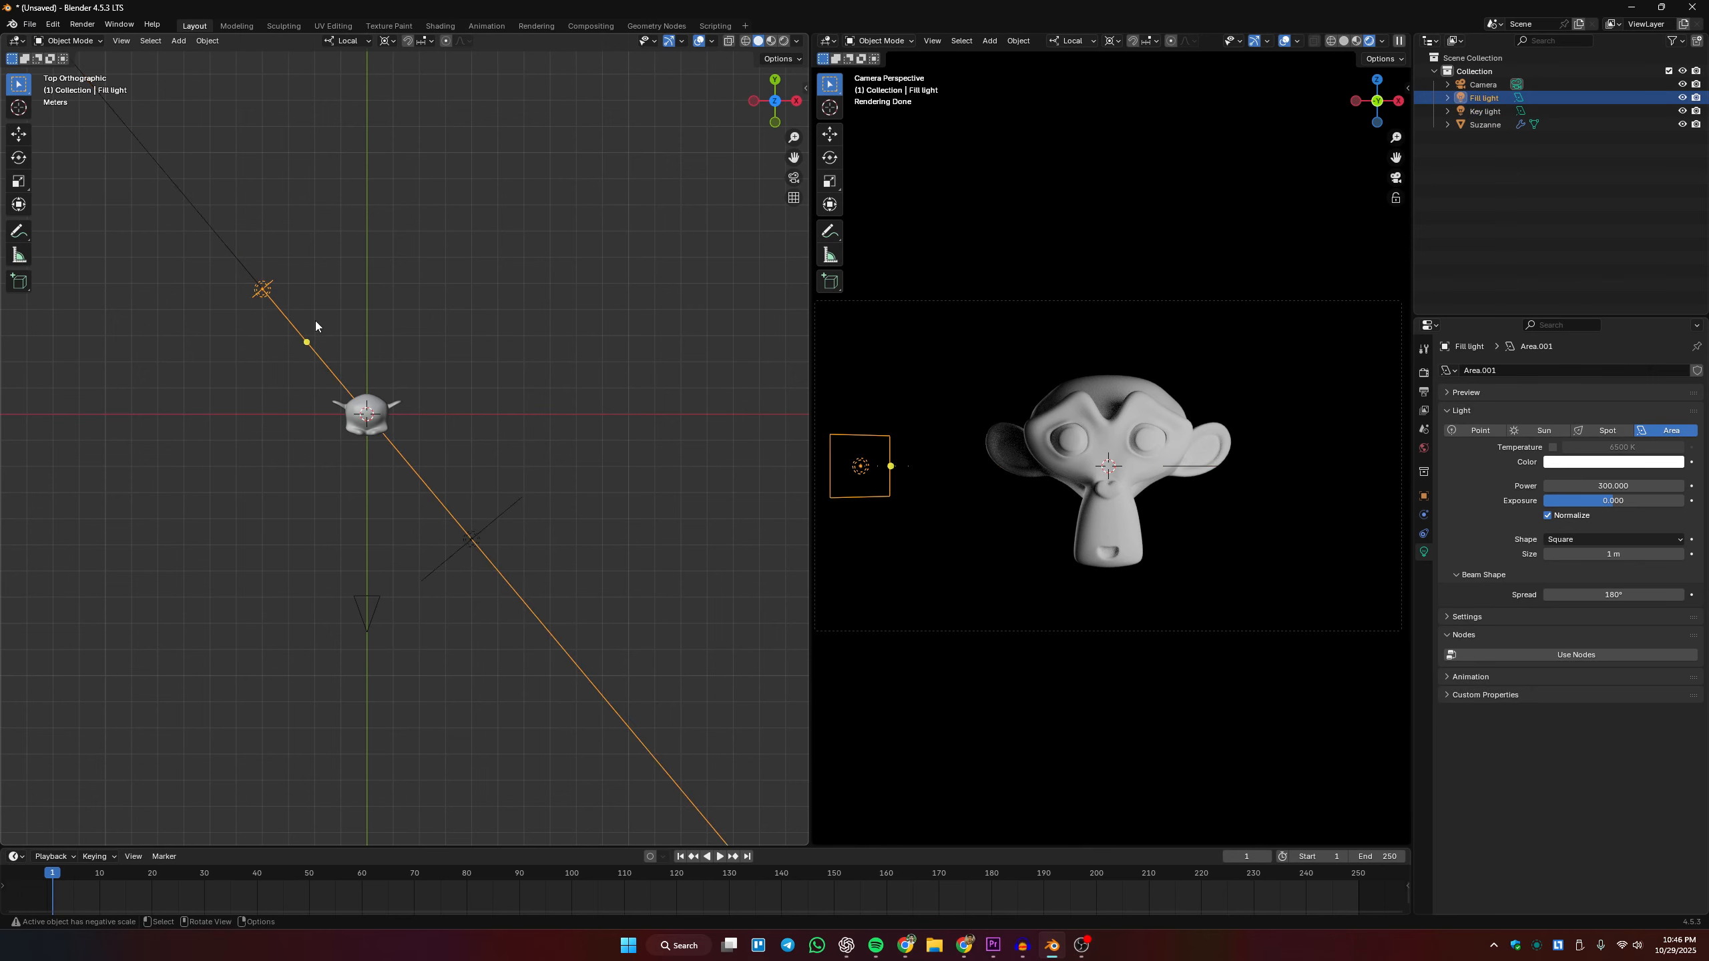
click(1628, 554)
text(5)
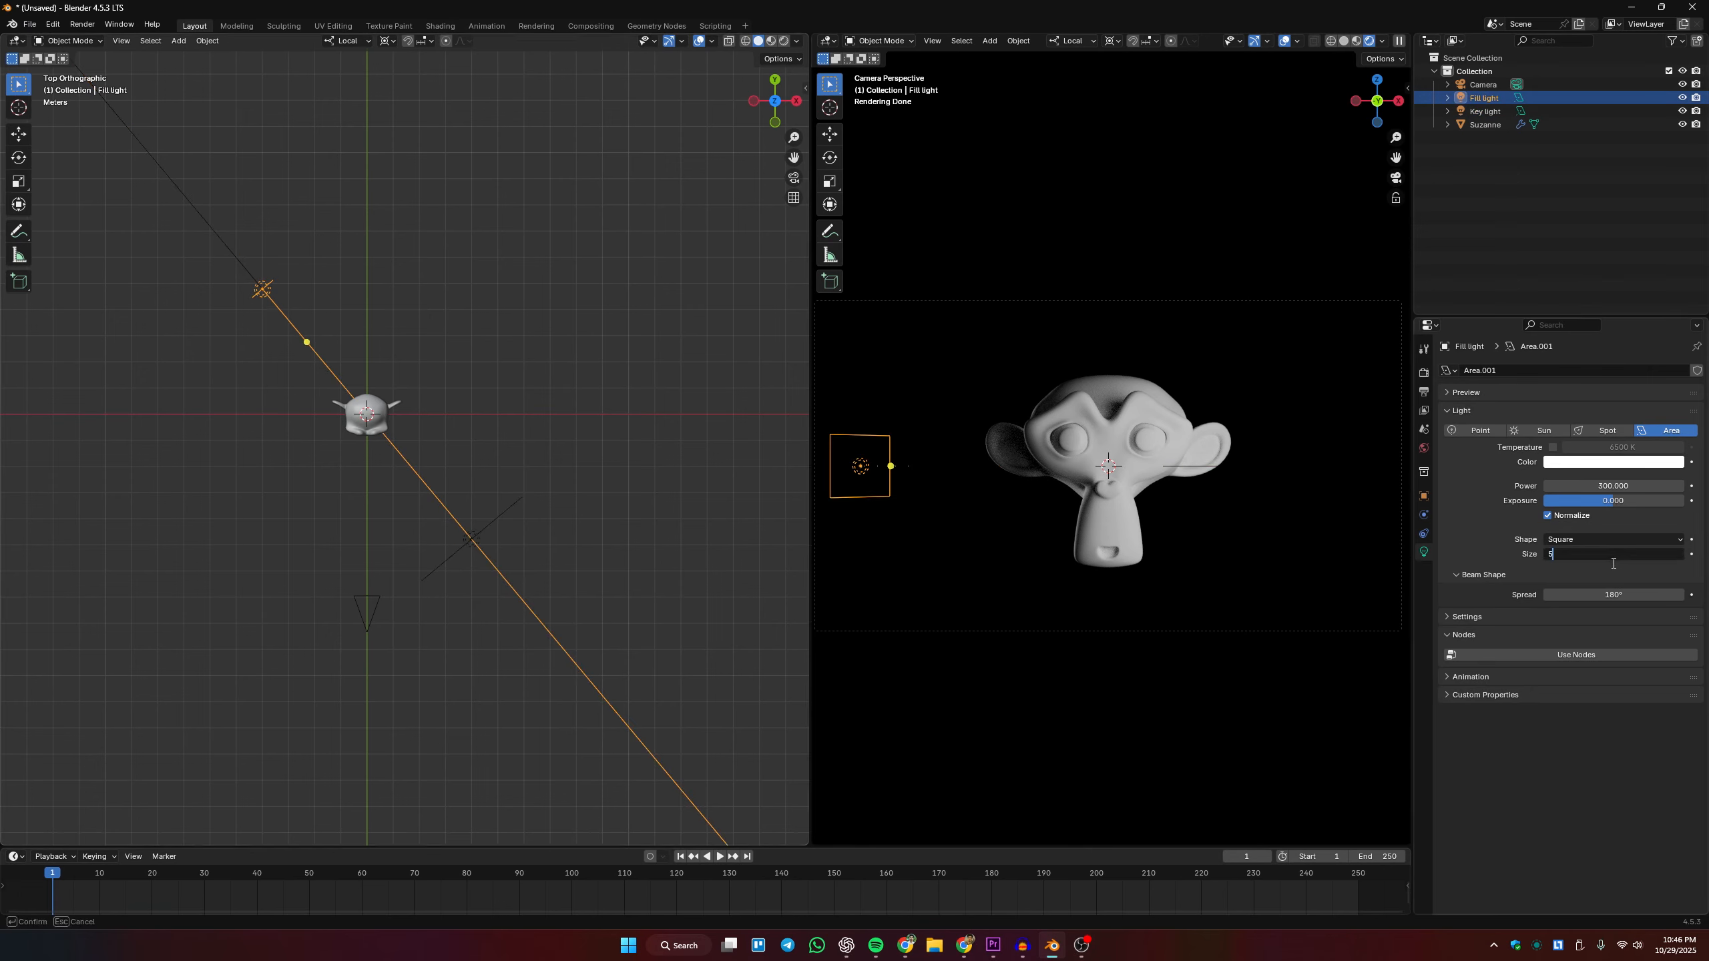
key(Return)
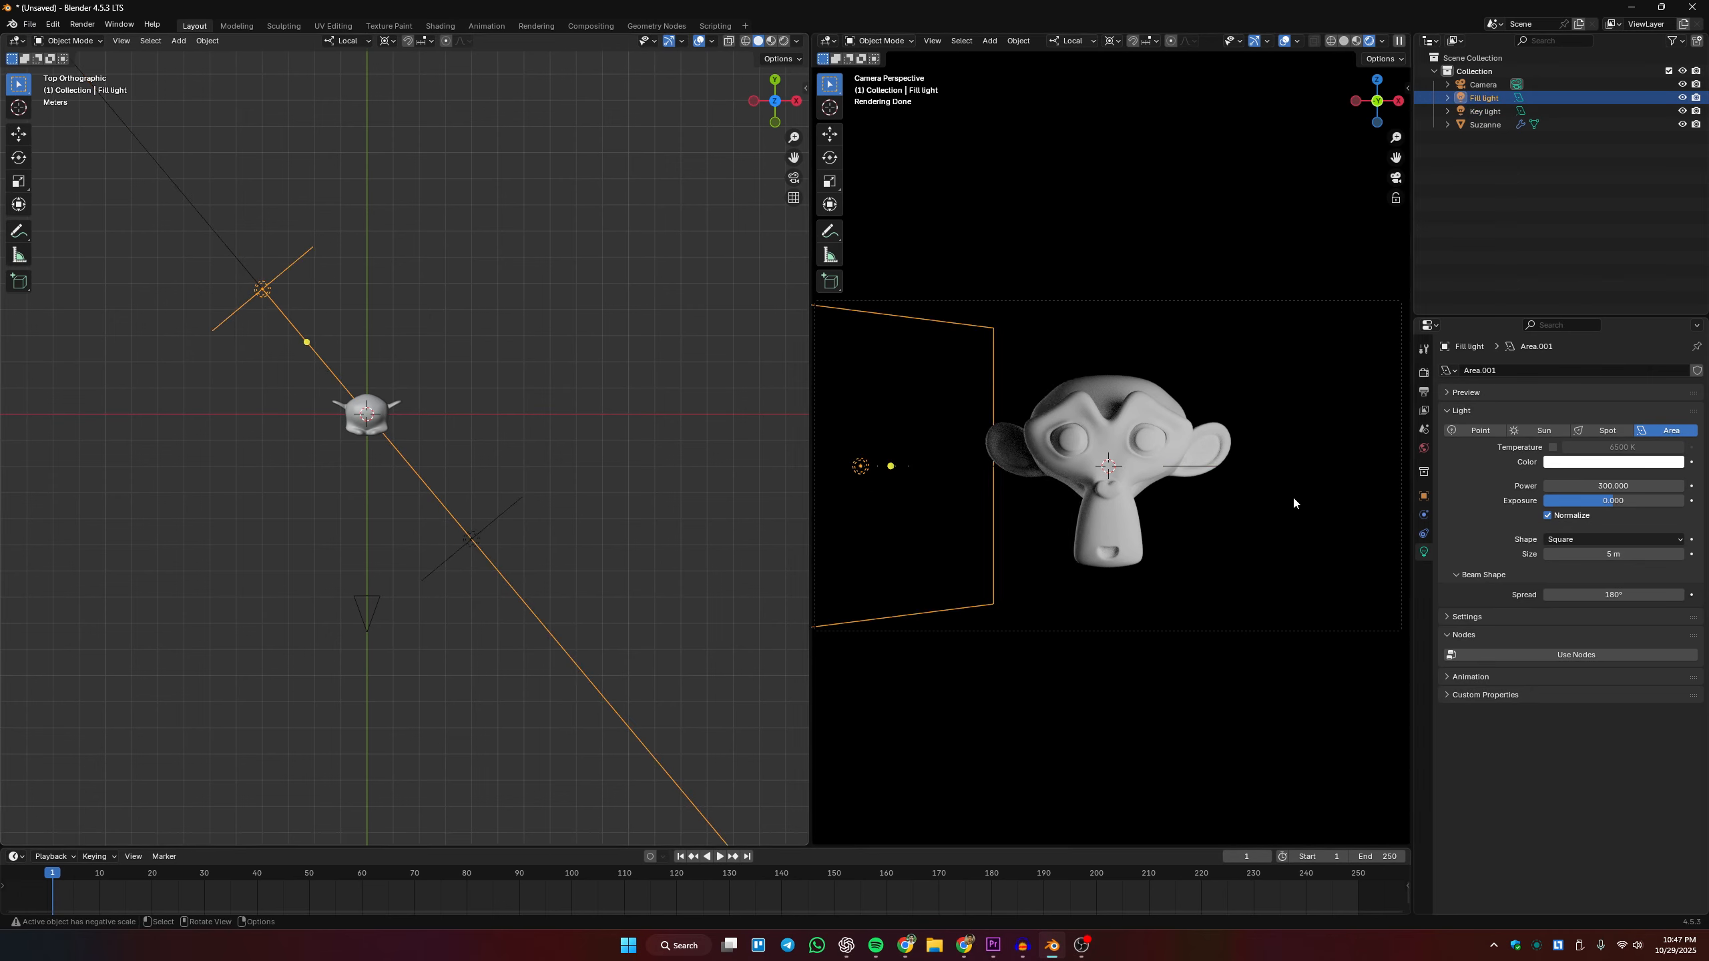
click(1602, 486)
text(150)
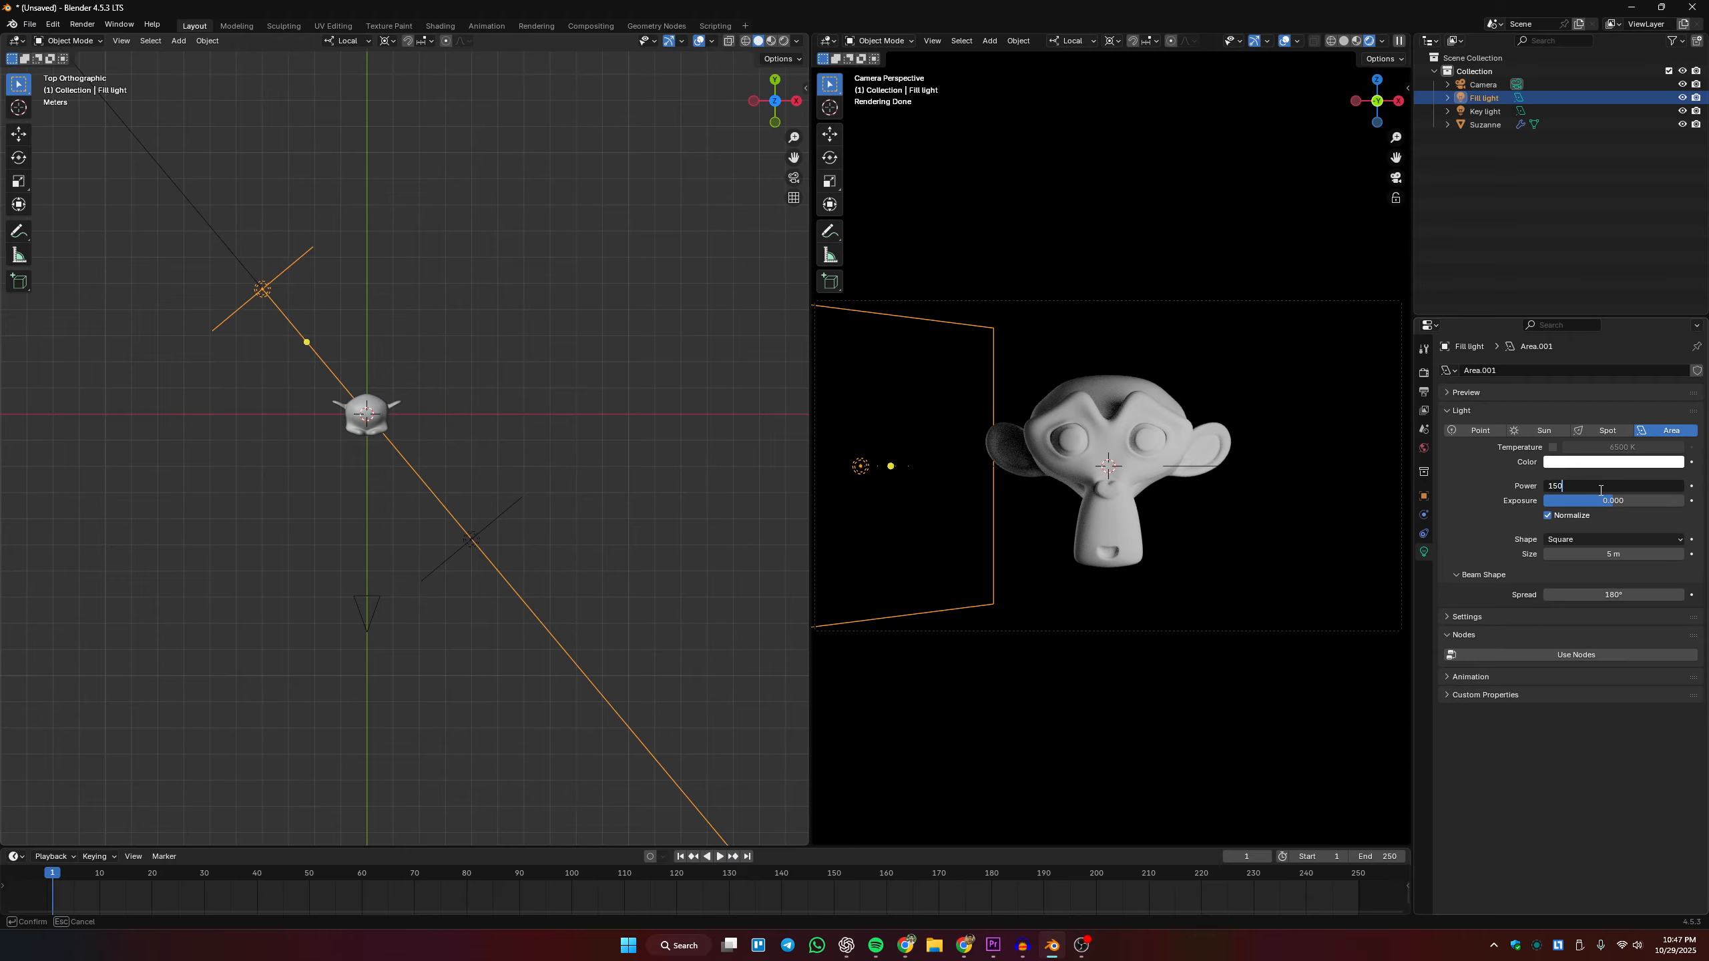
key(Return)
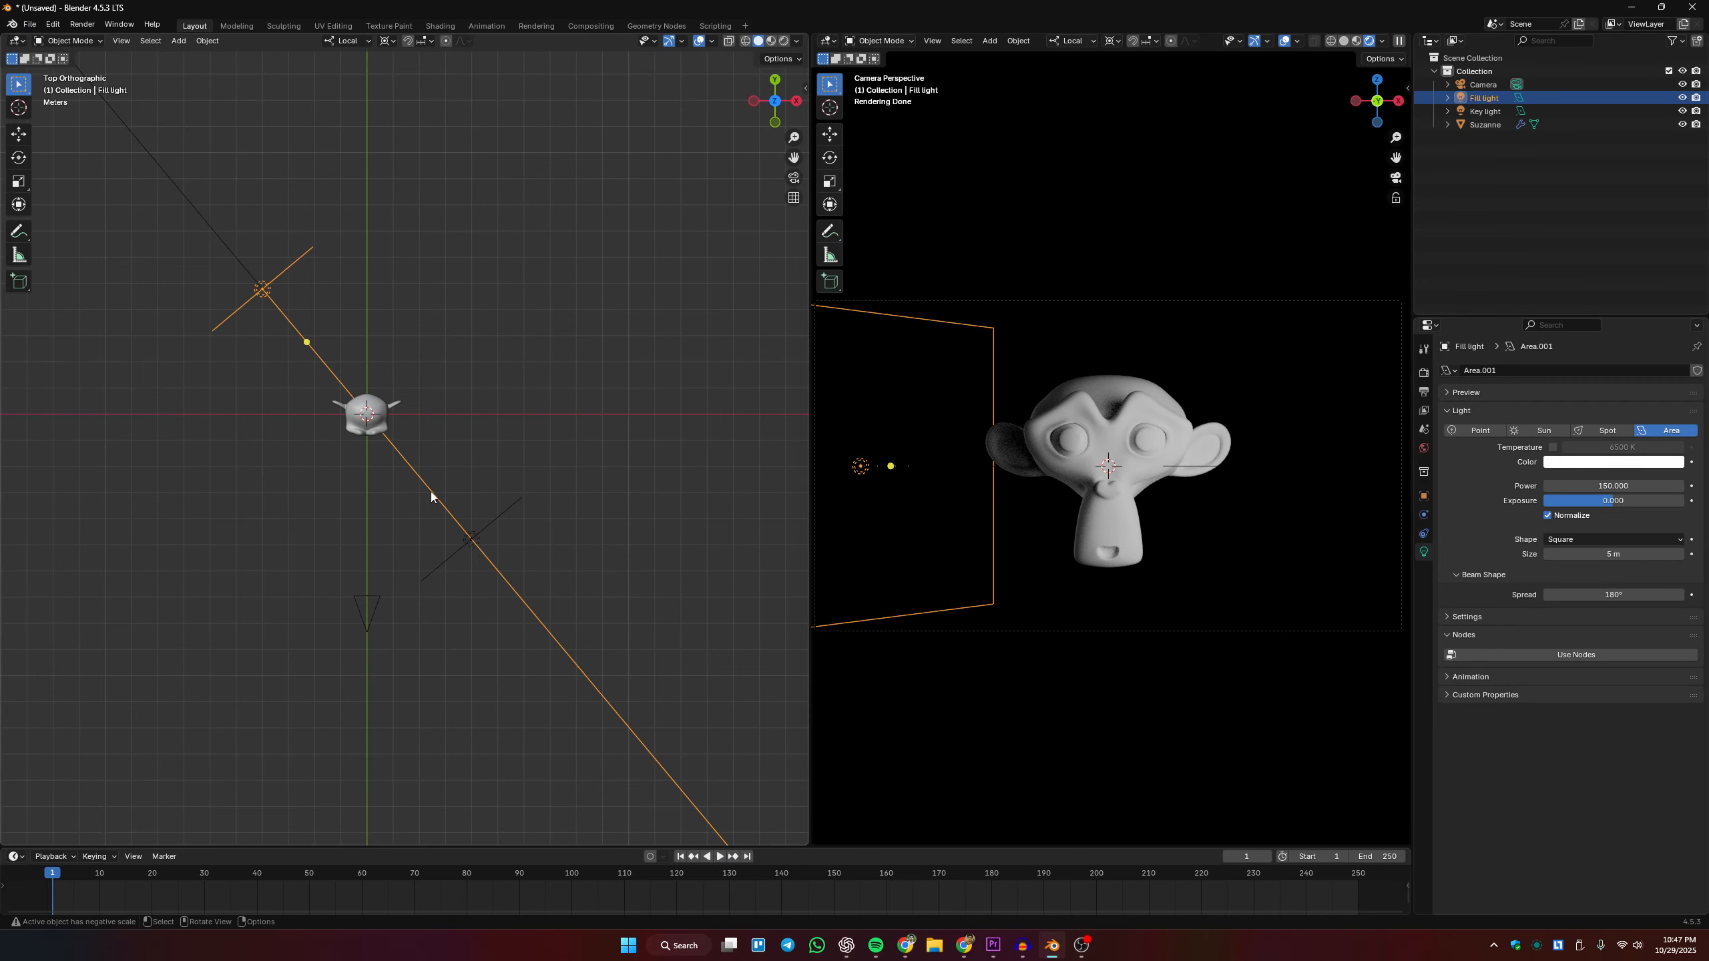
click(491, 535)
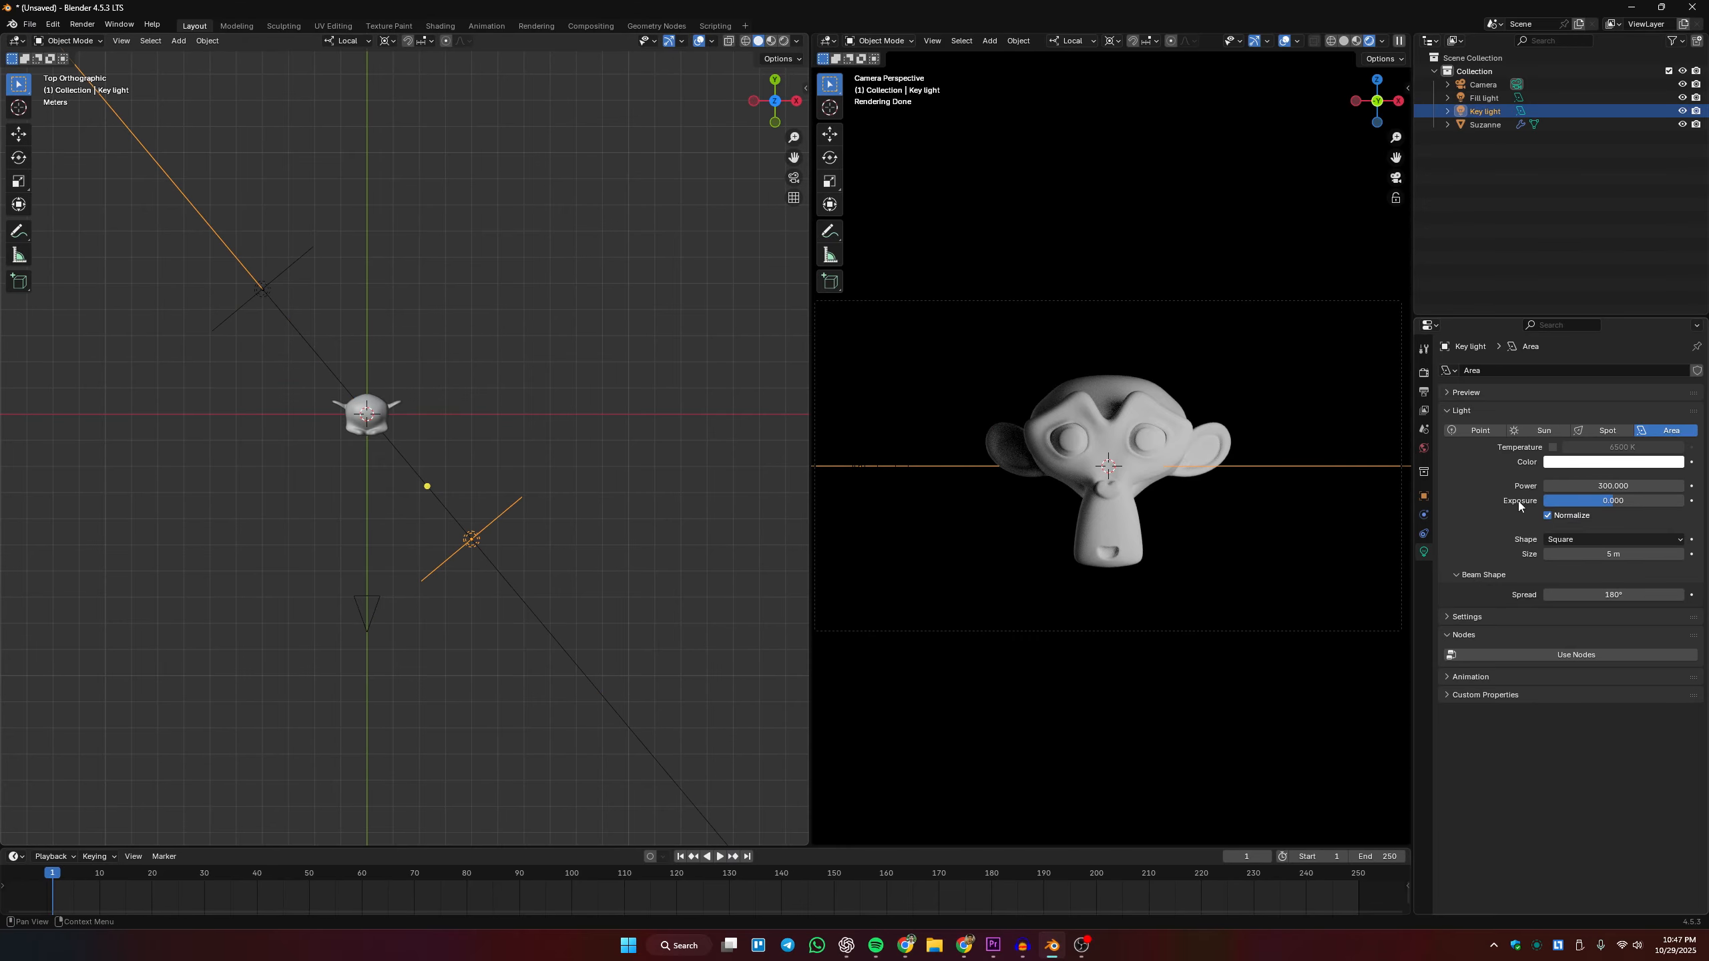
click(262, 289)
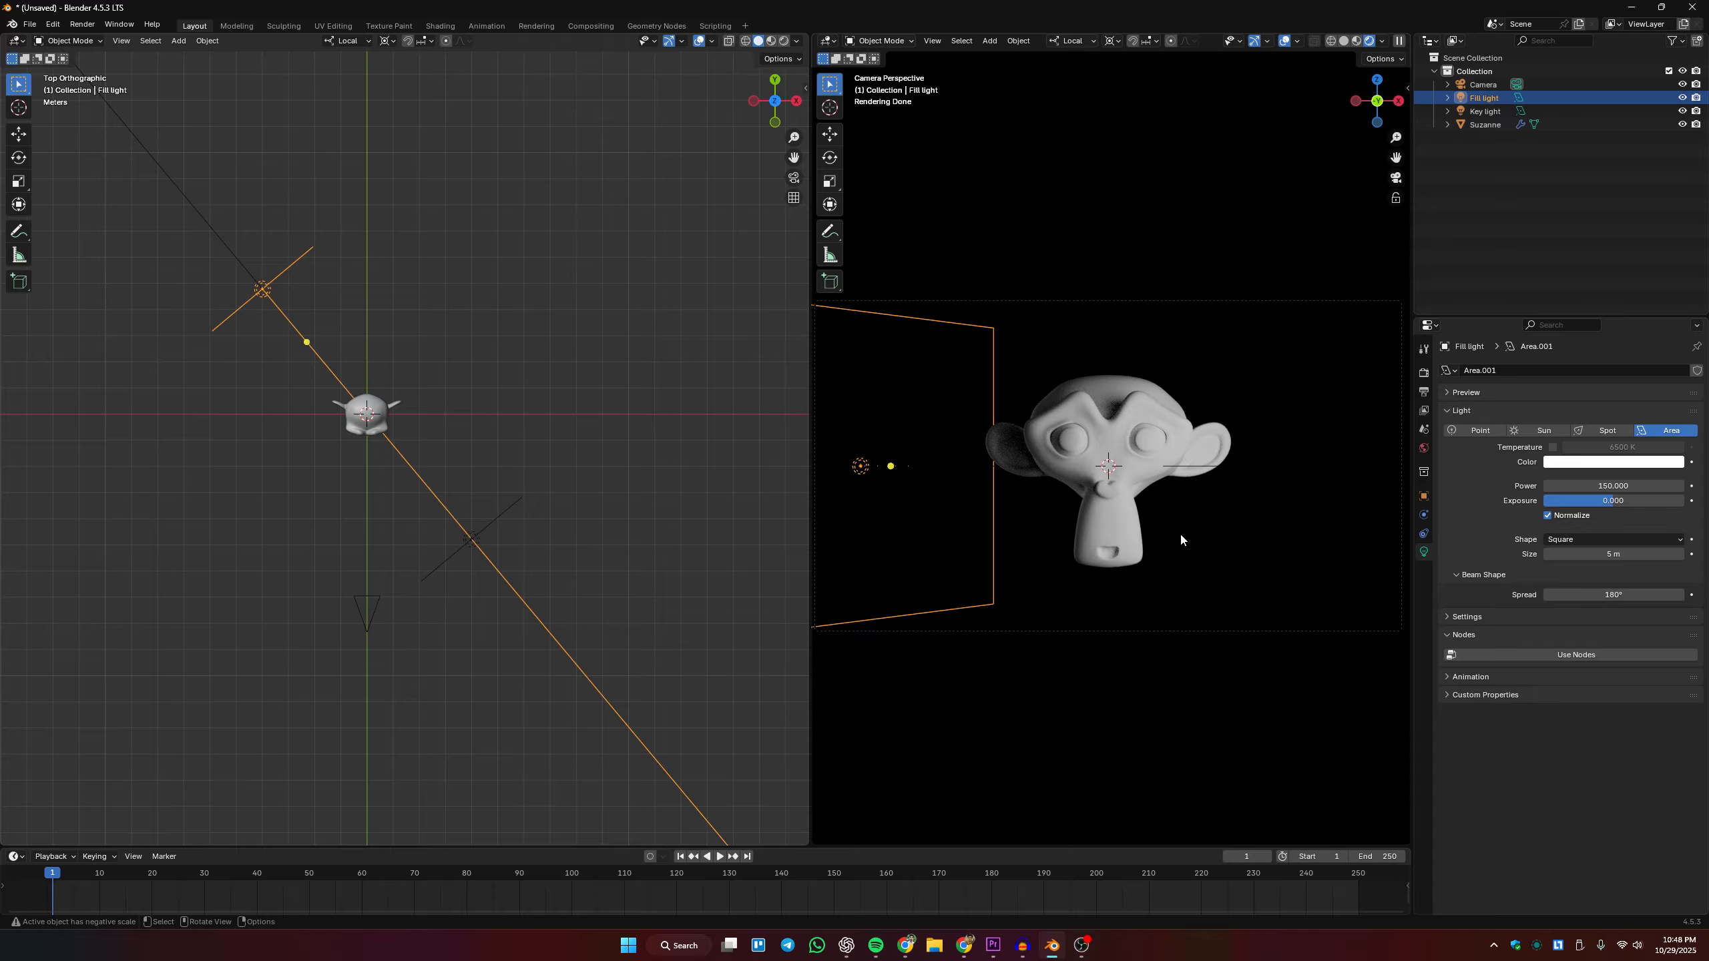
Duplicate the key light in place and rename the copy as Rim light.
click(387, 462)
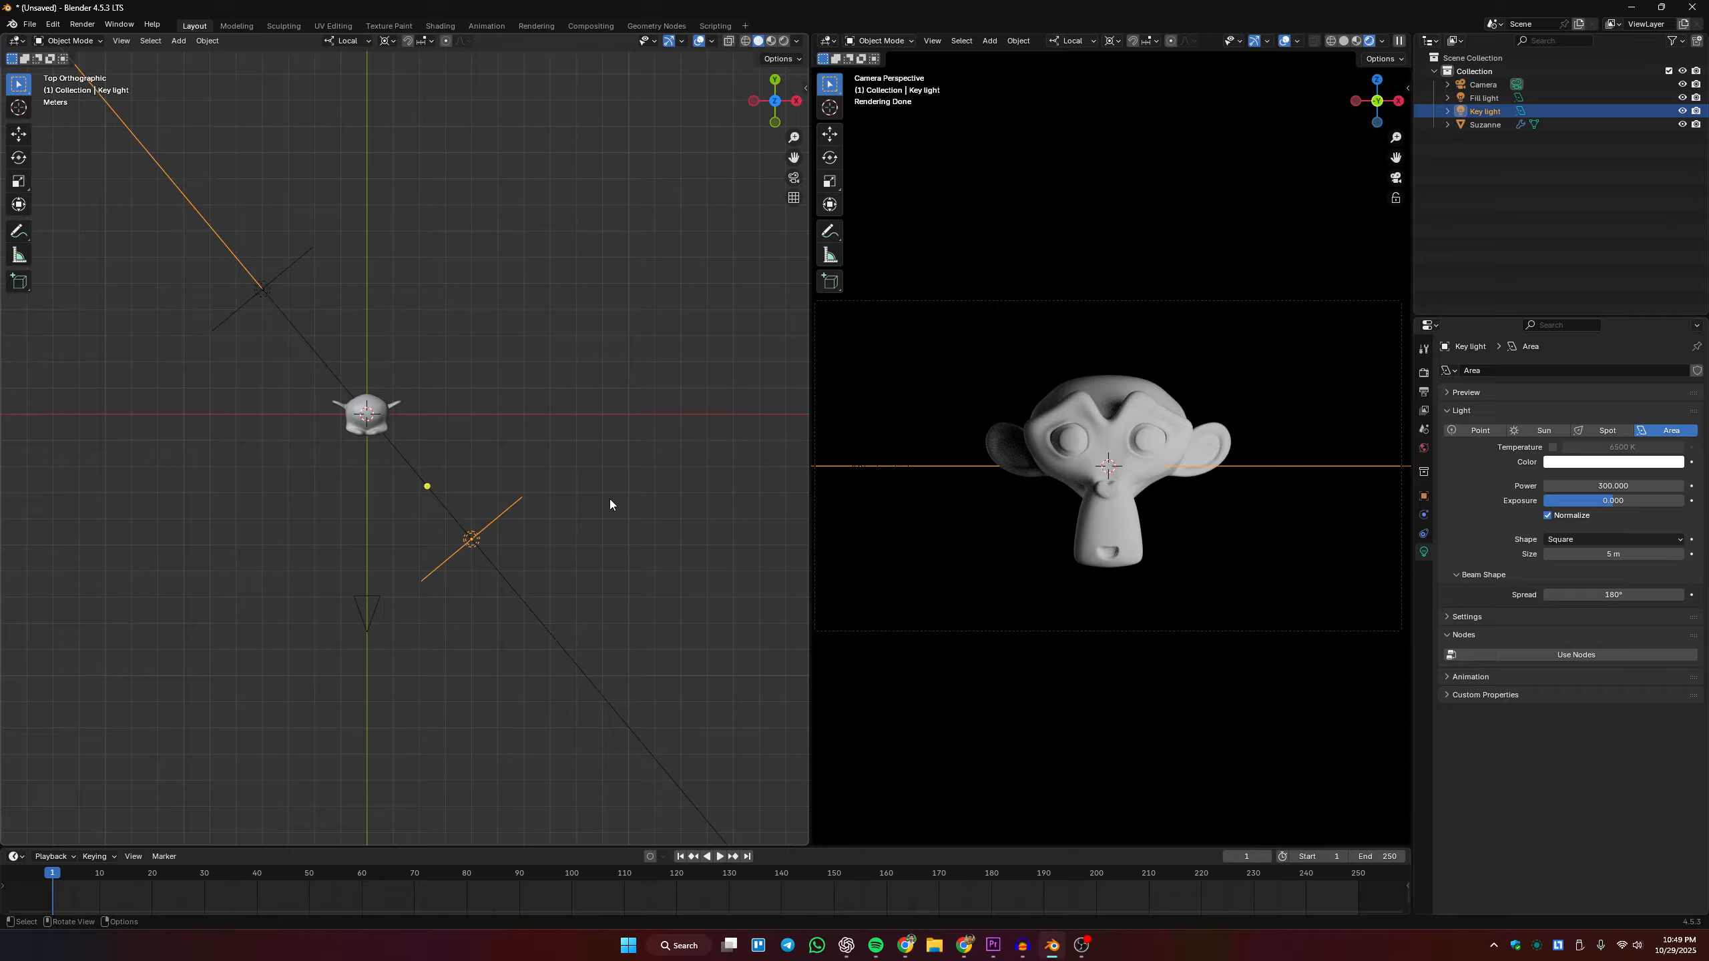
key(Delete)
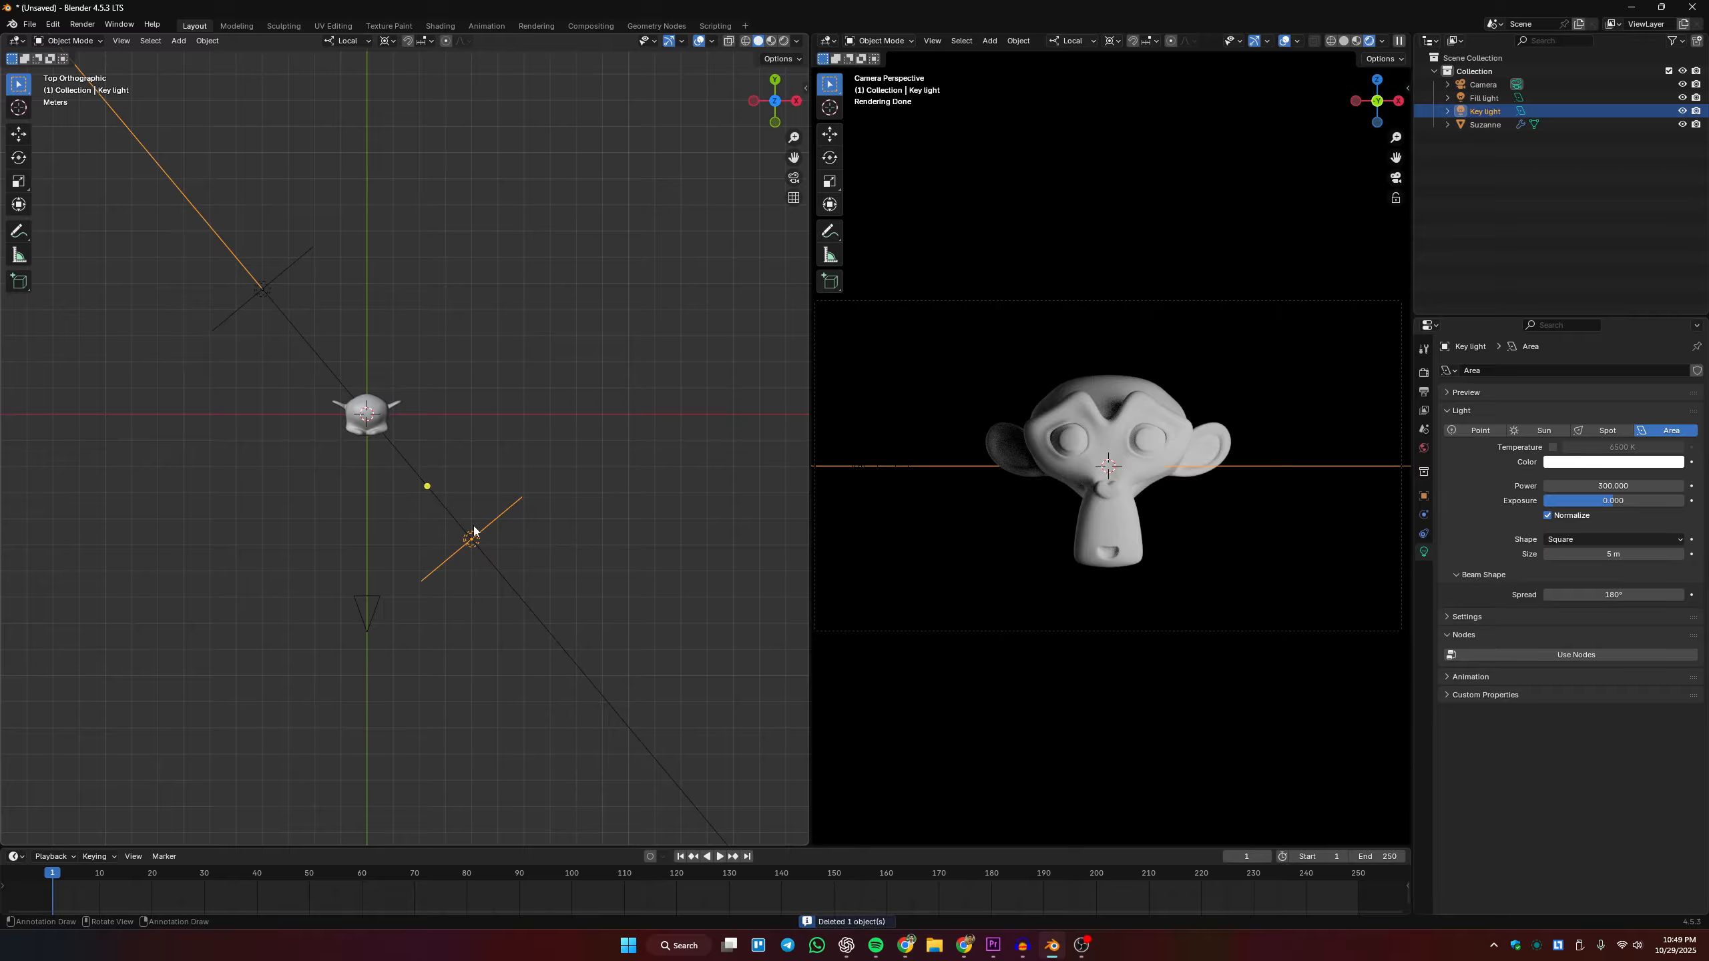
key(shift+d)
right_click(435, 528)
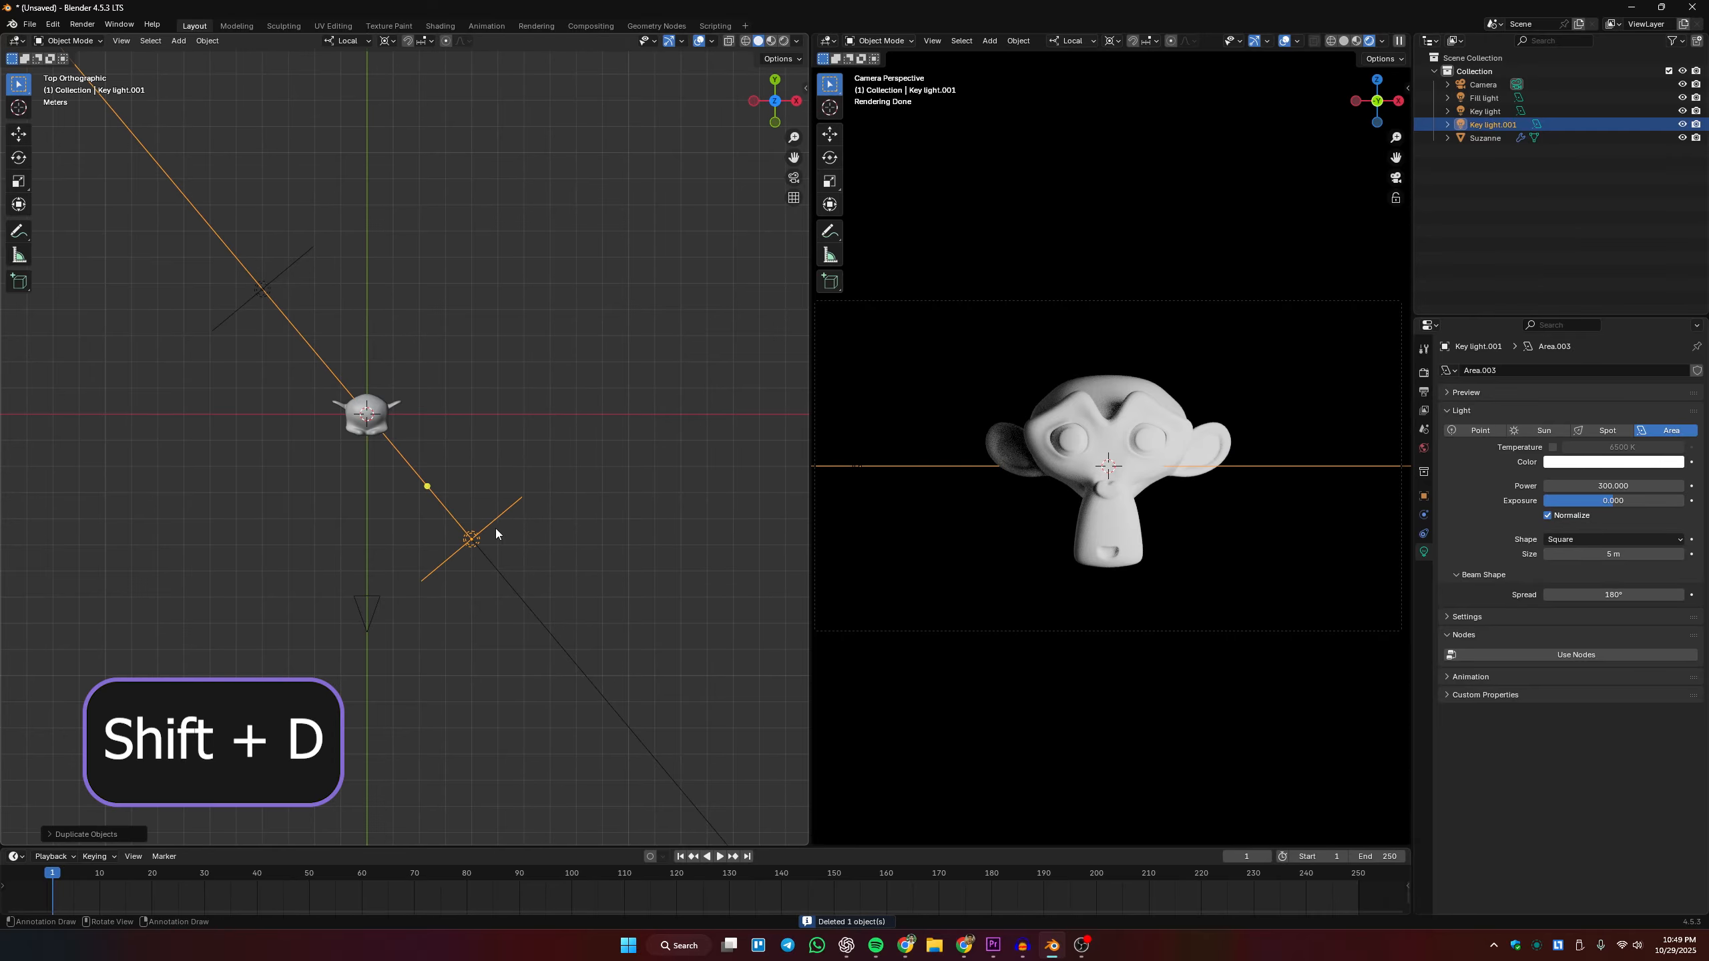
double_click(1491, 124)
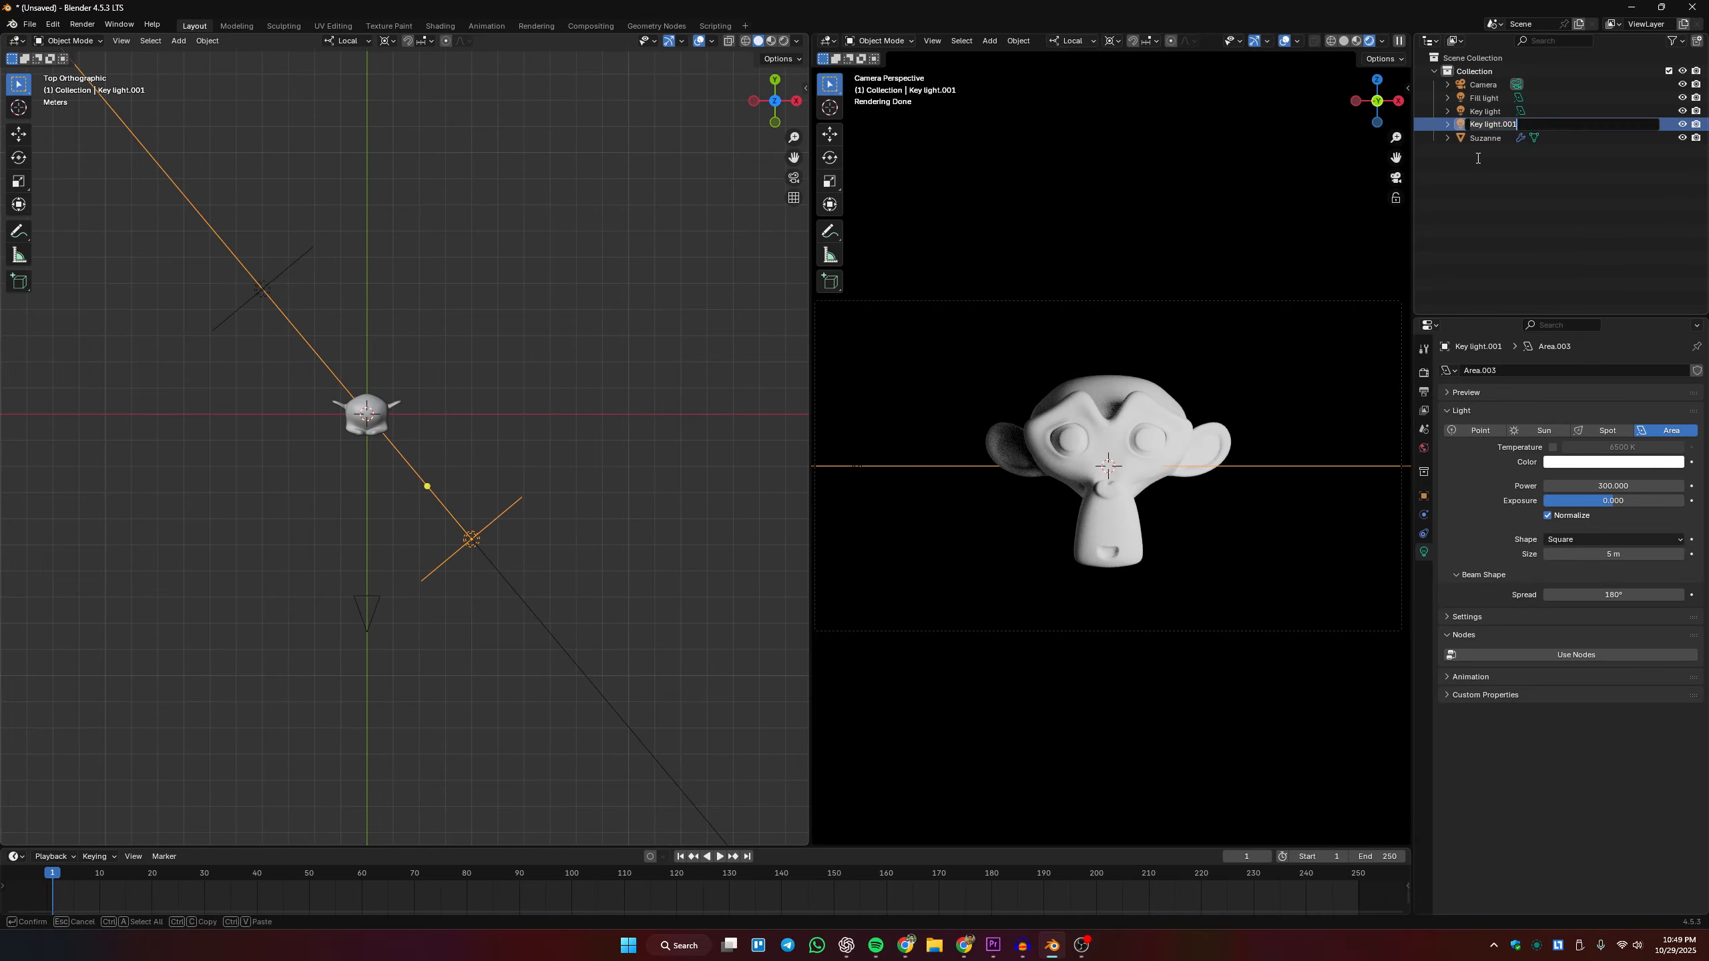
text(Rim light)
key(Return)
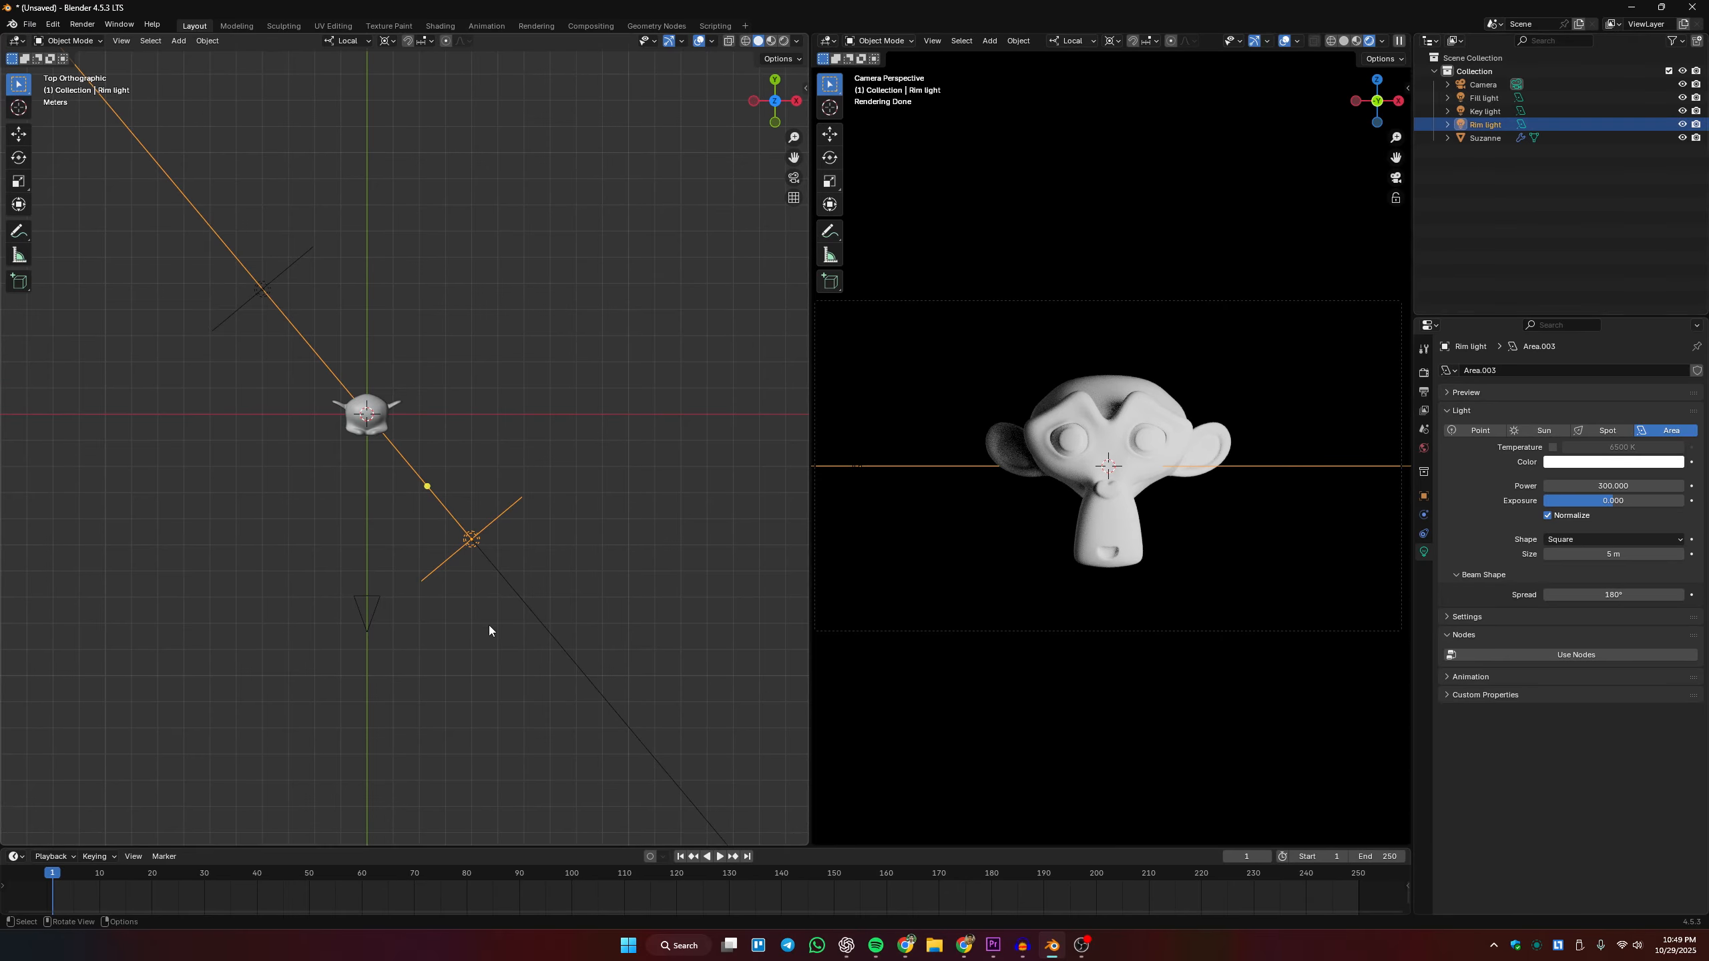
Rotate the rim light about 140° around the head in top view so it sits directly behind it, opposite the camera.
click(380, 603)
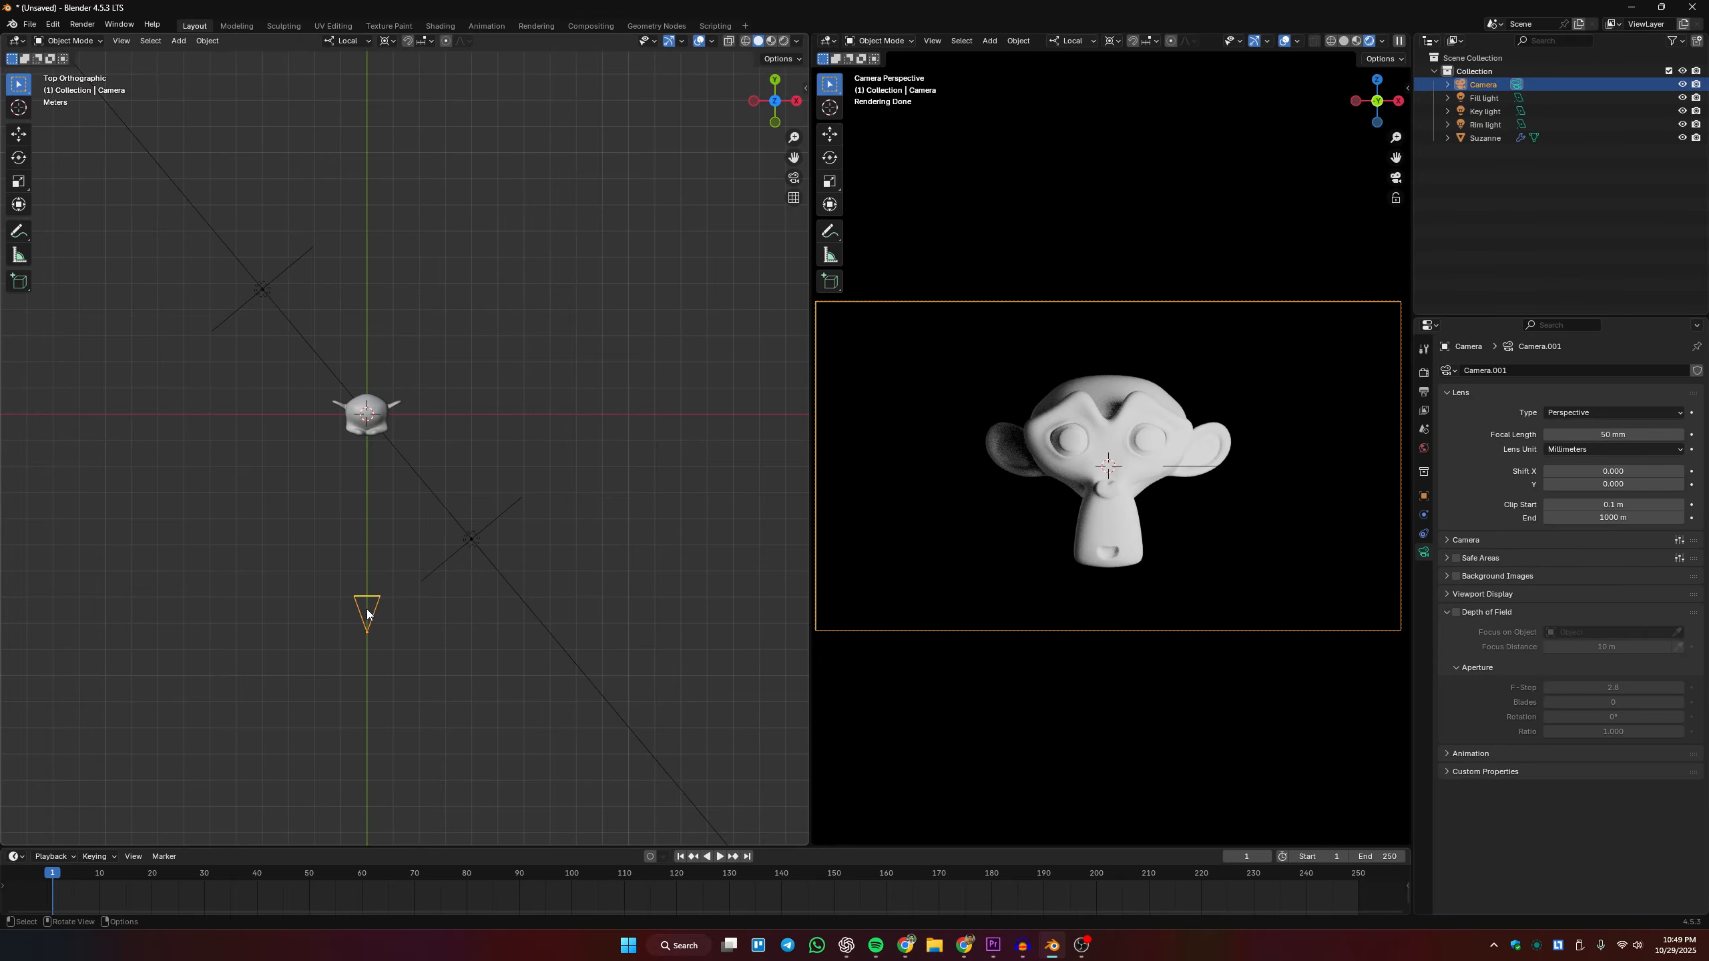
click(443, 561)
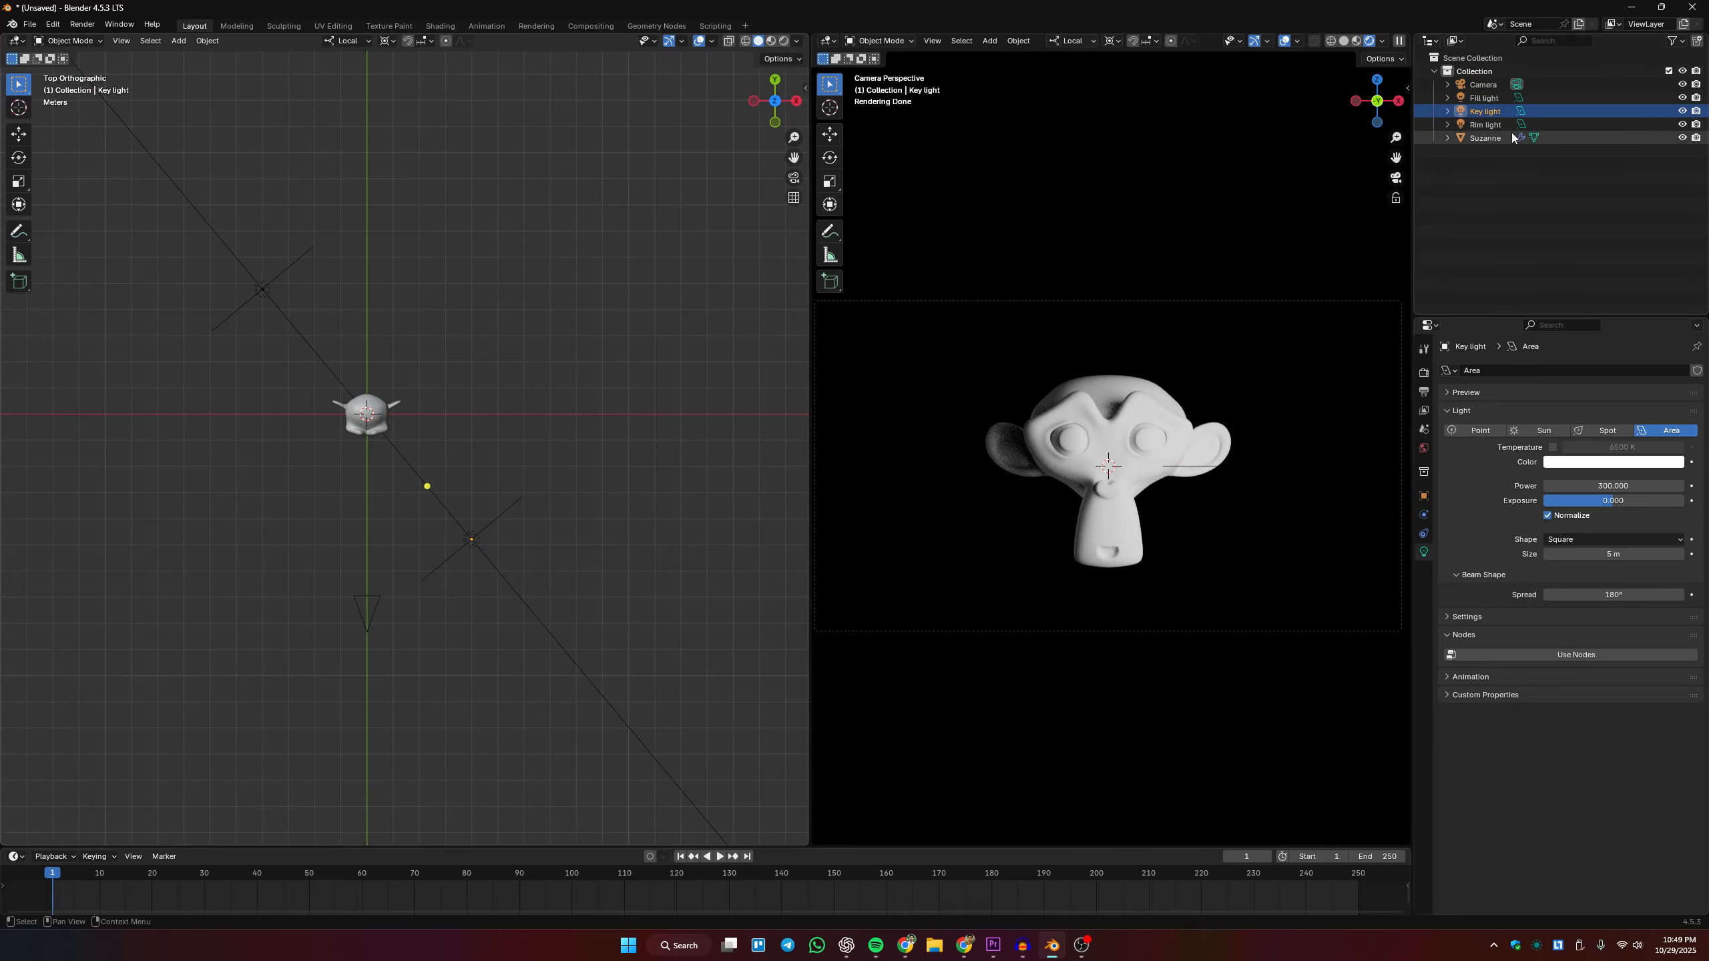
click(1488, 125)
key(r)
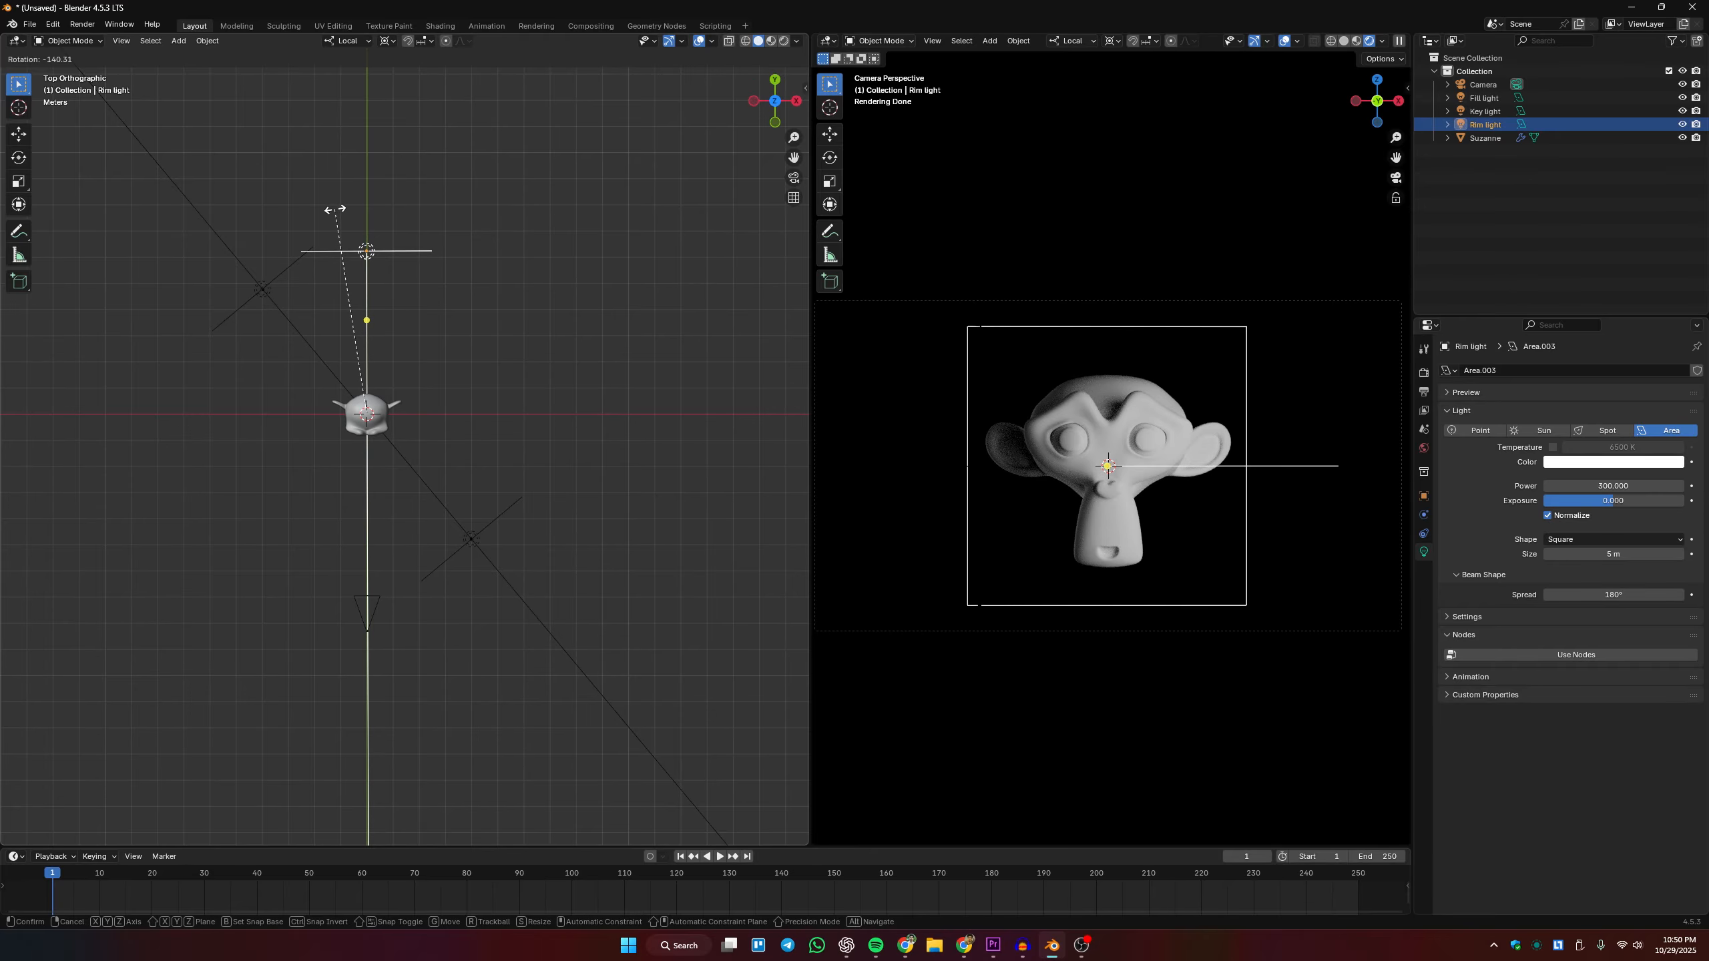
click(335, 209)
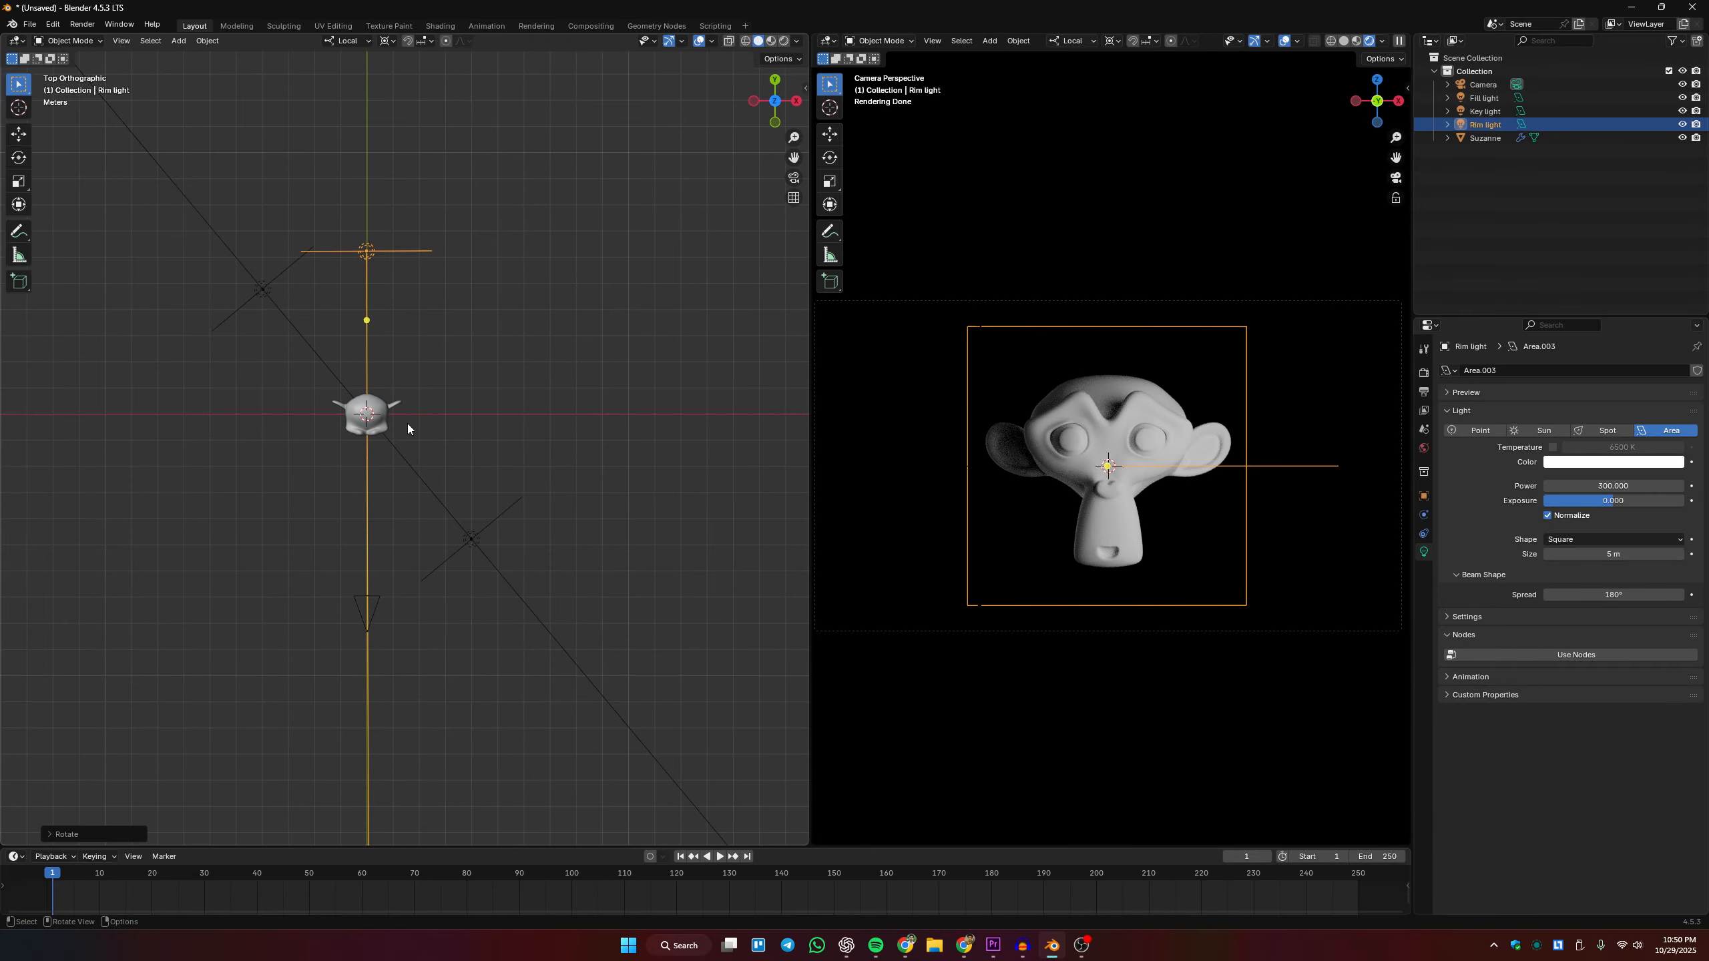
Hide the key light and the fill light in the viewport to isolate the rim light.
click(489, 525)
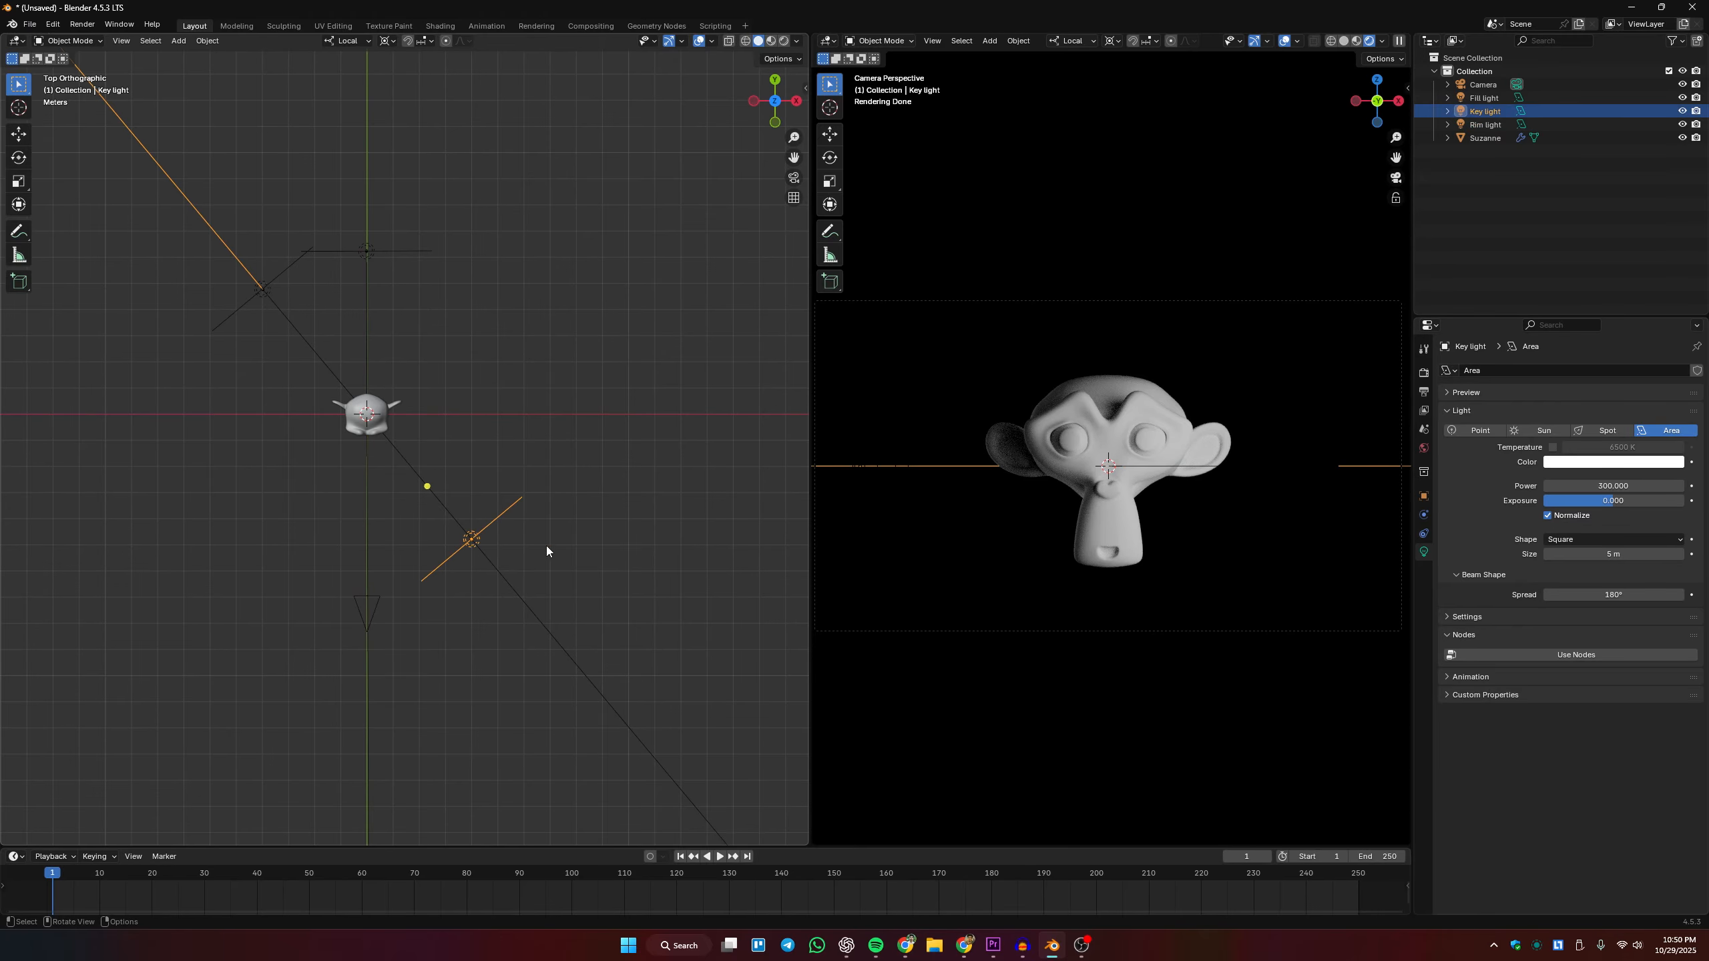
click(1682, 111)
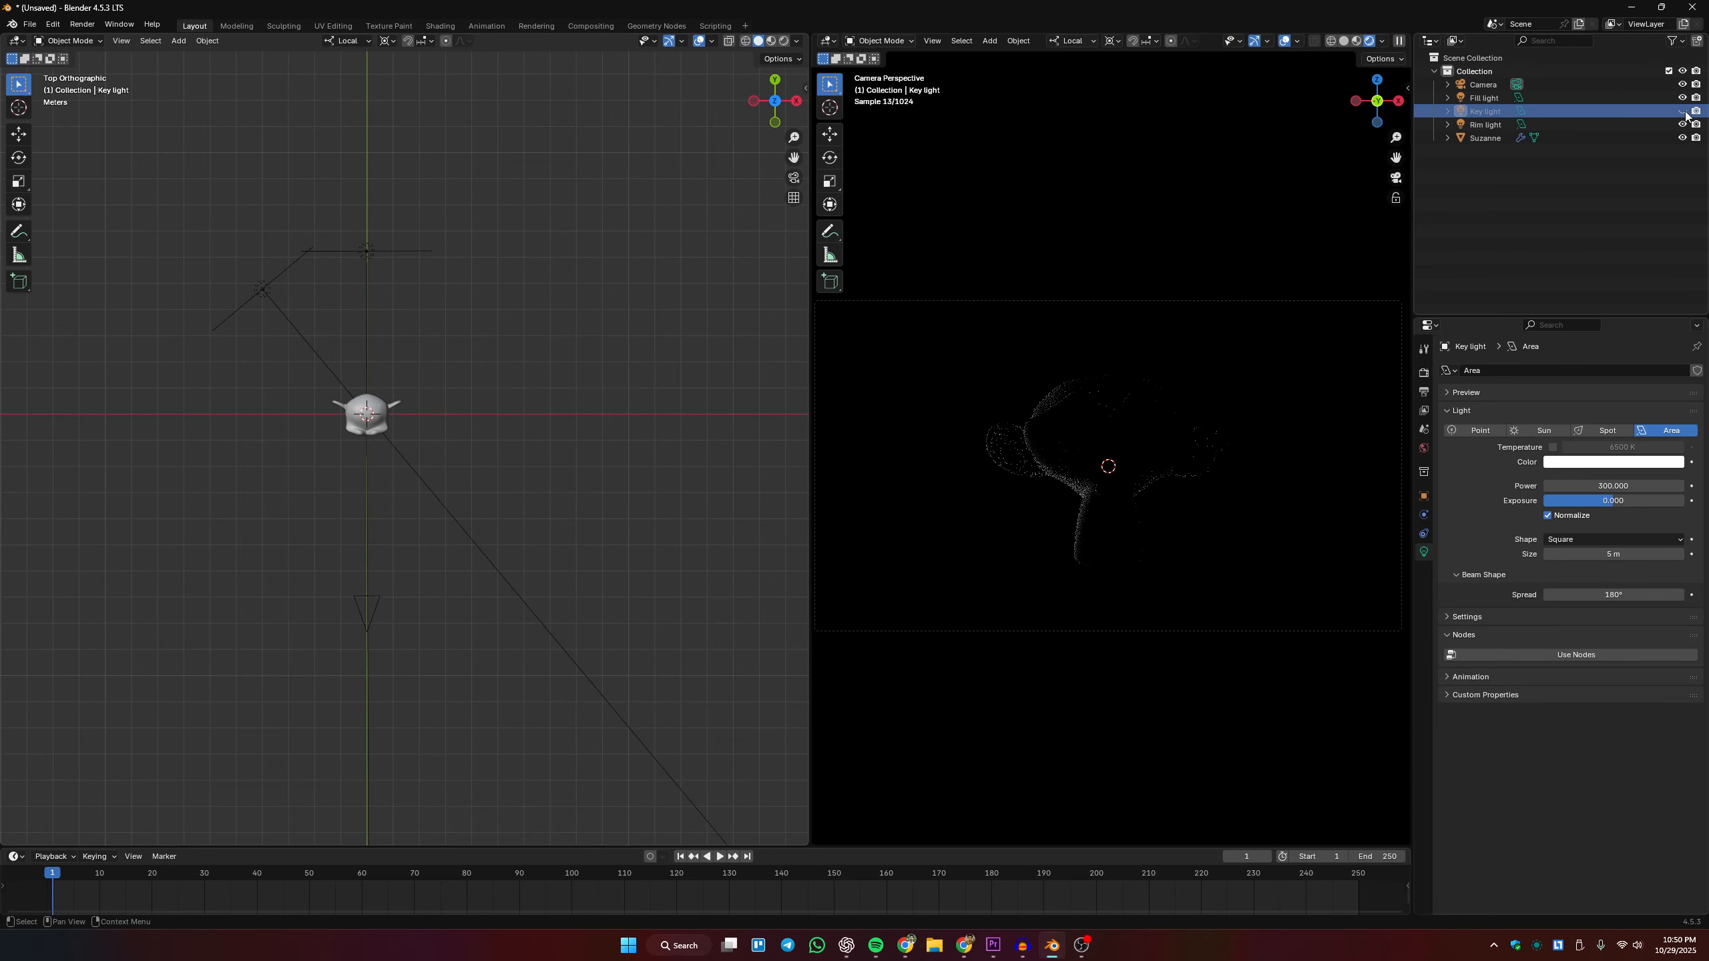
click(1683, 97)
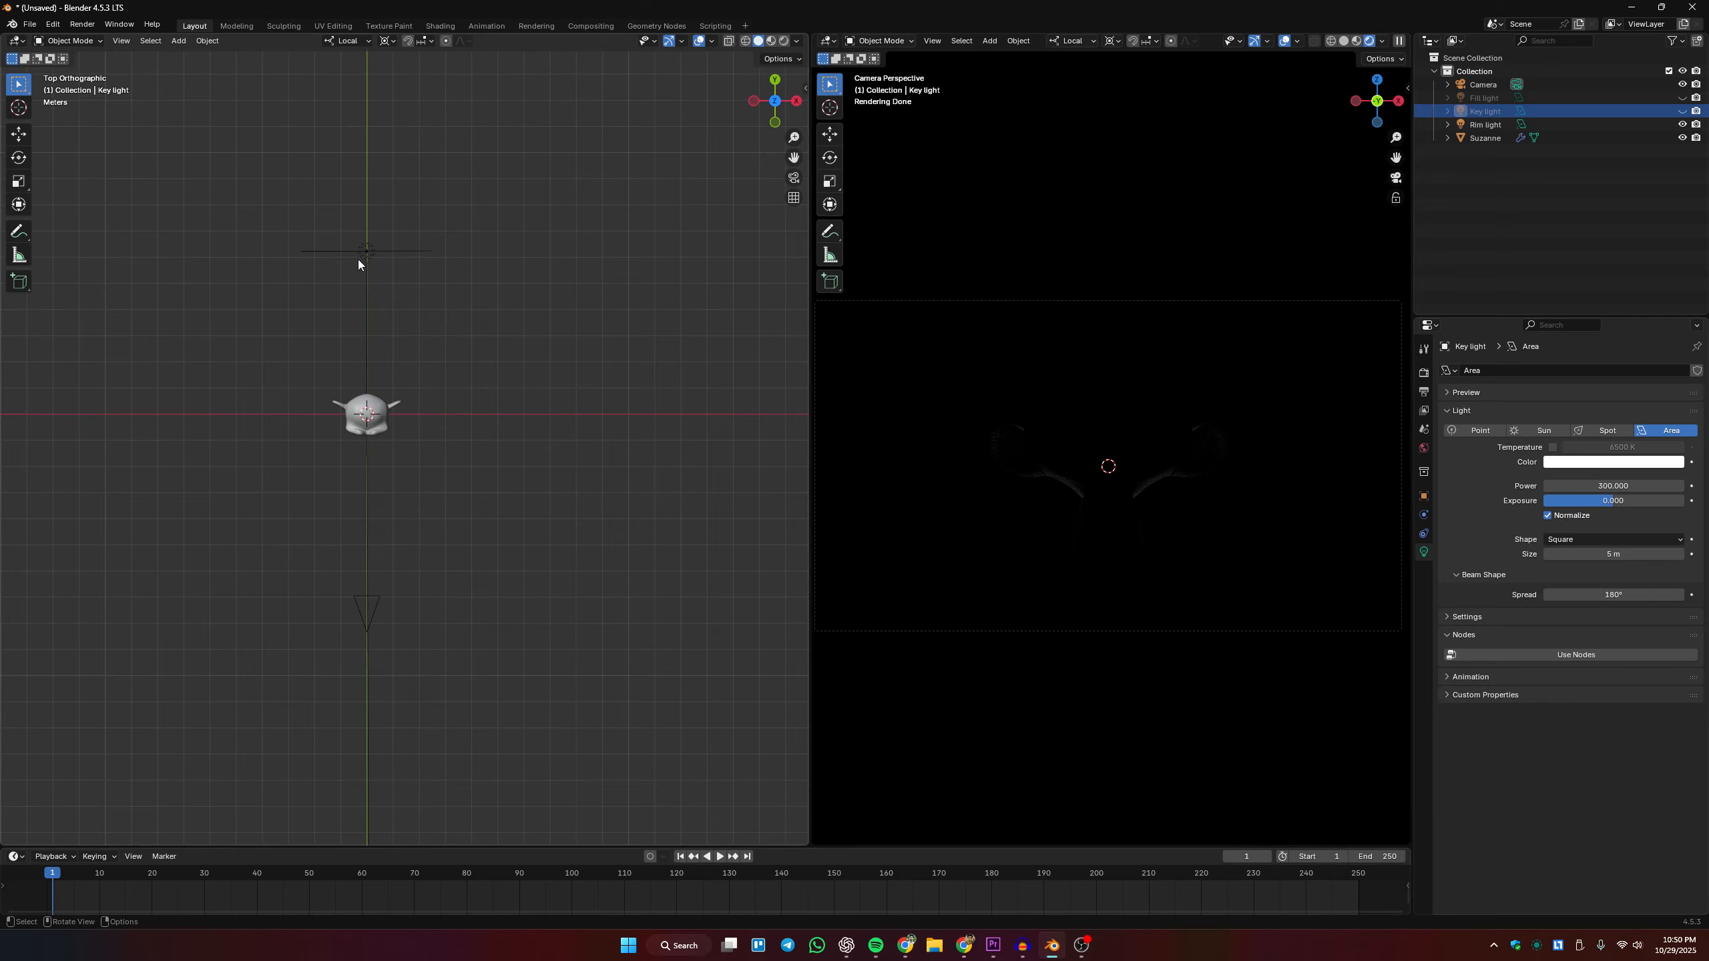
Try a power of 2000 on the rim light and raise it to 3000.
click(389, 253)
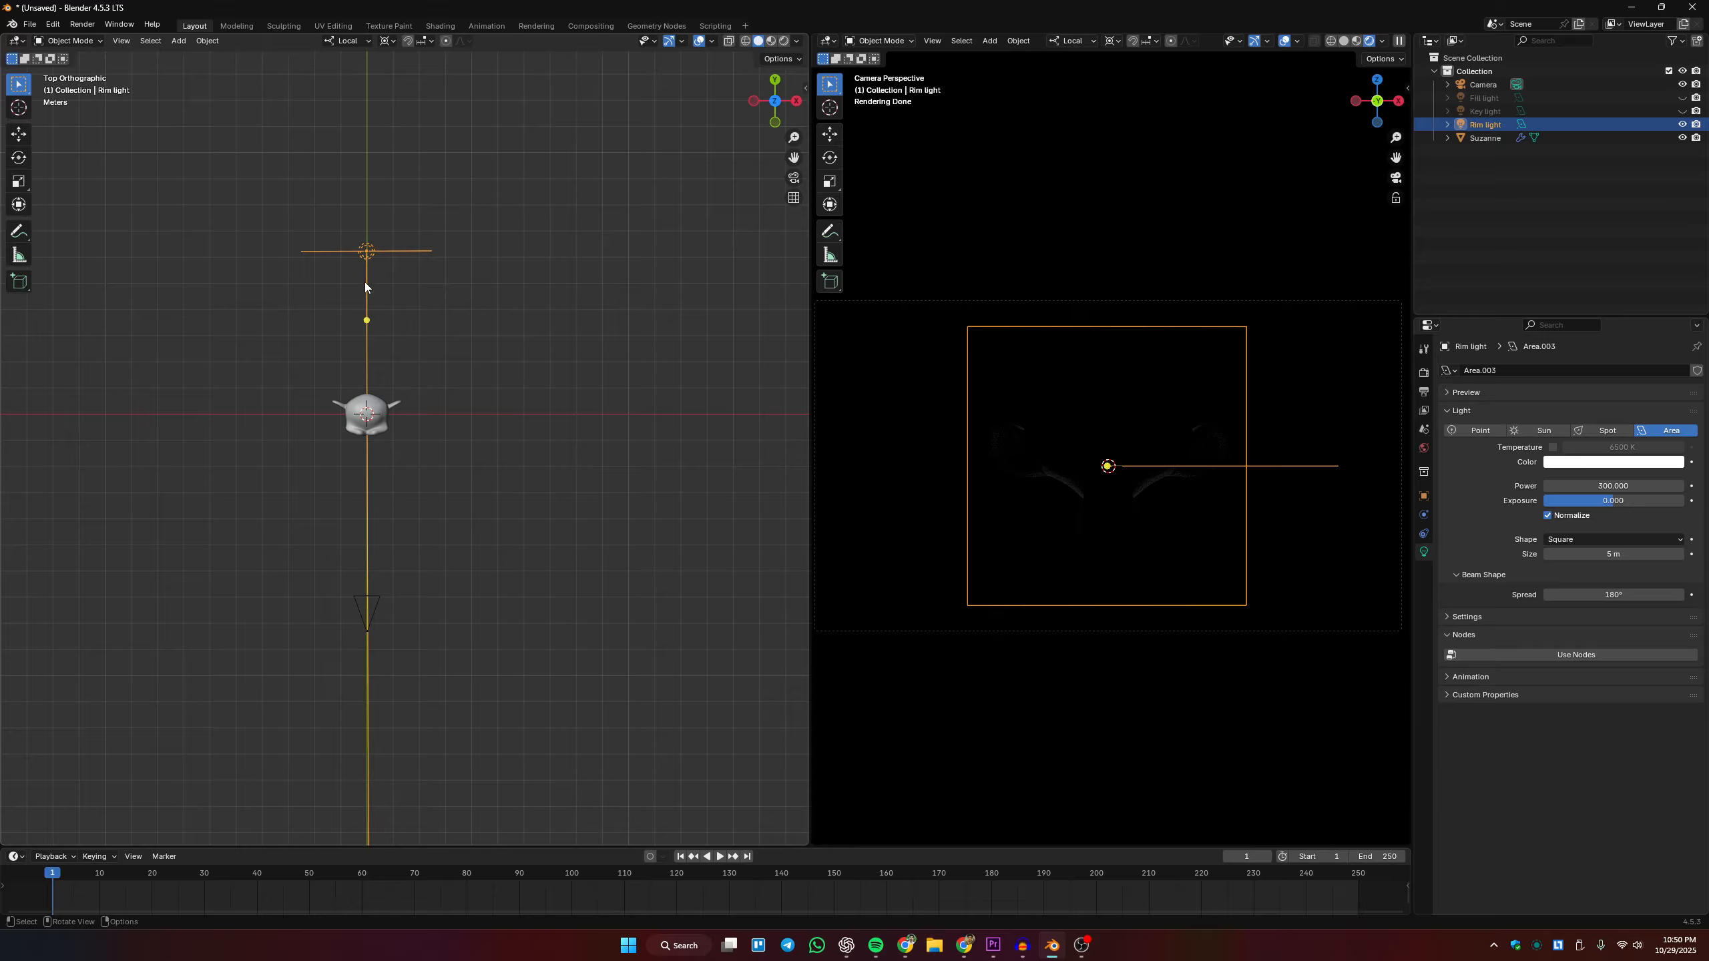
click(395, 265)
click(398, 249)
click(1586, 485)
text(2000)
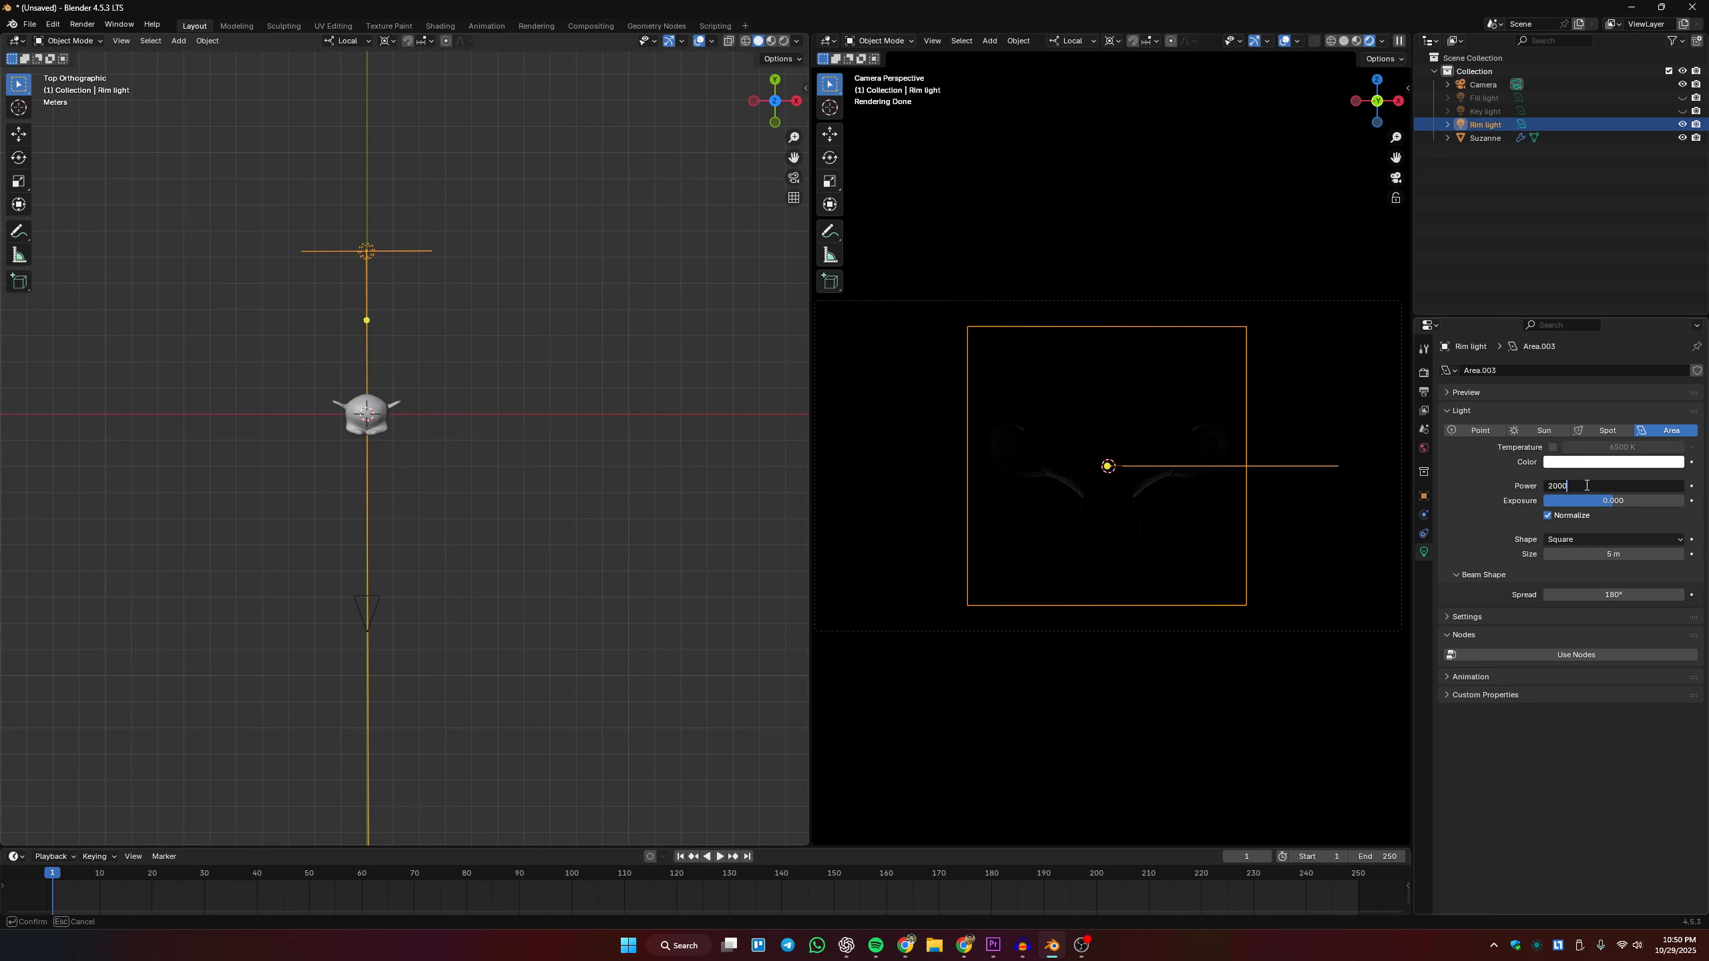
key(Return)
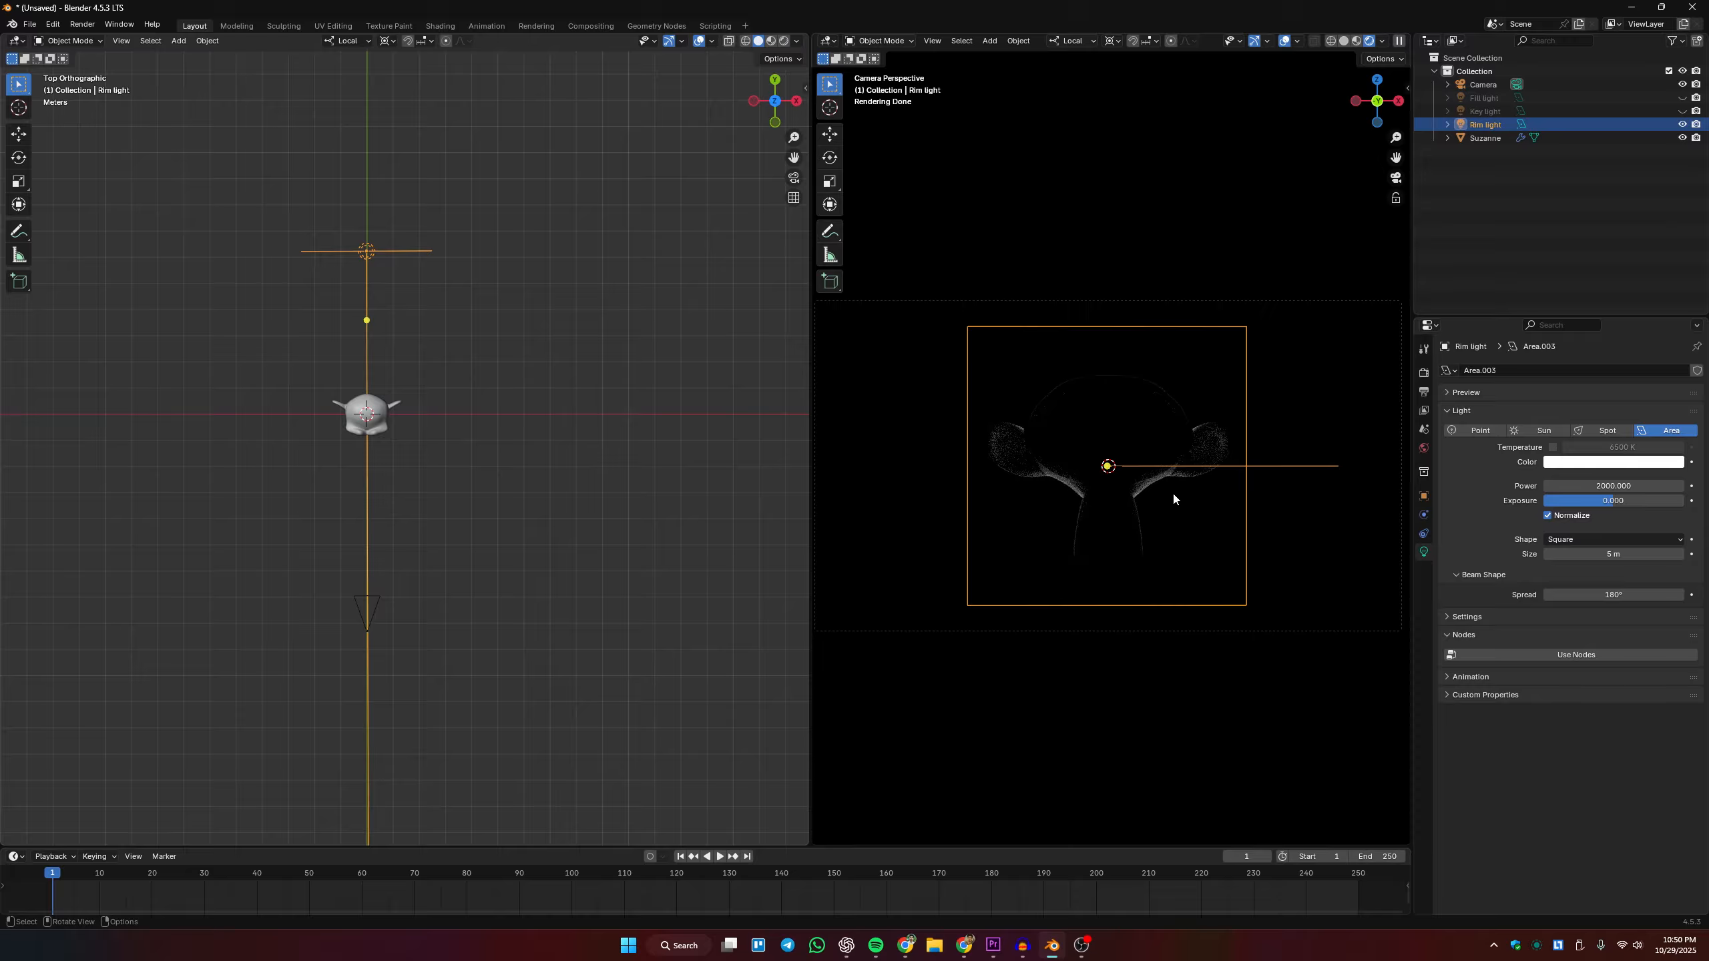
click(1597, 486)
text(3000)
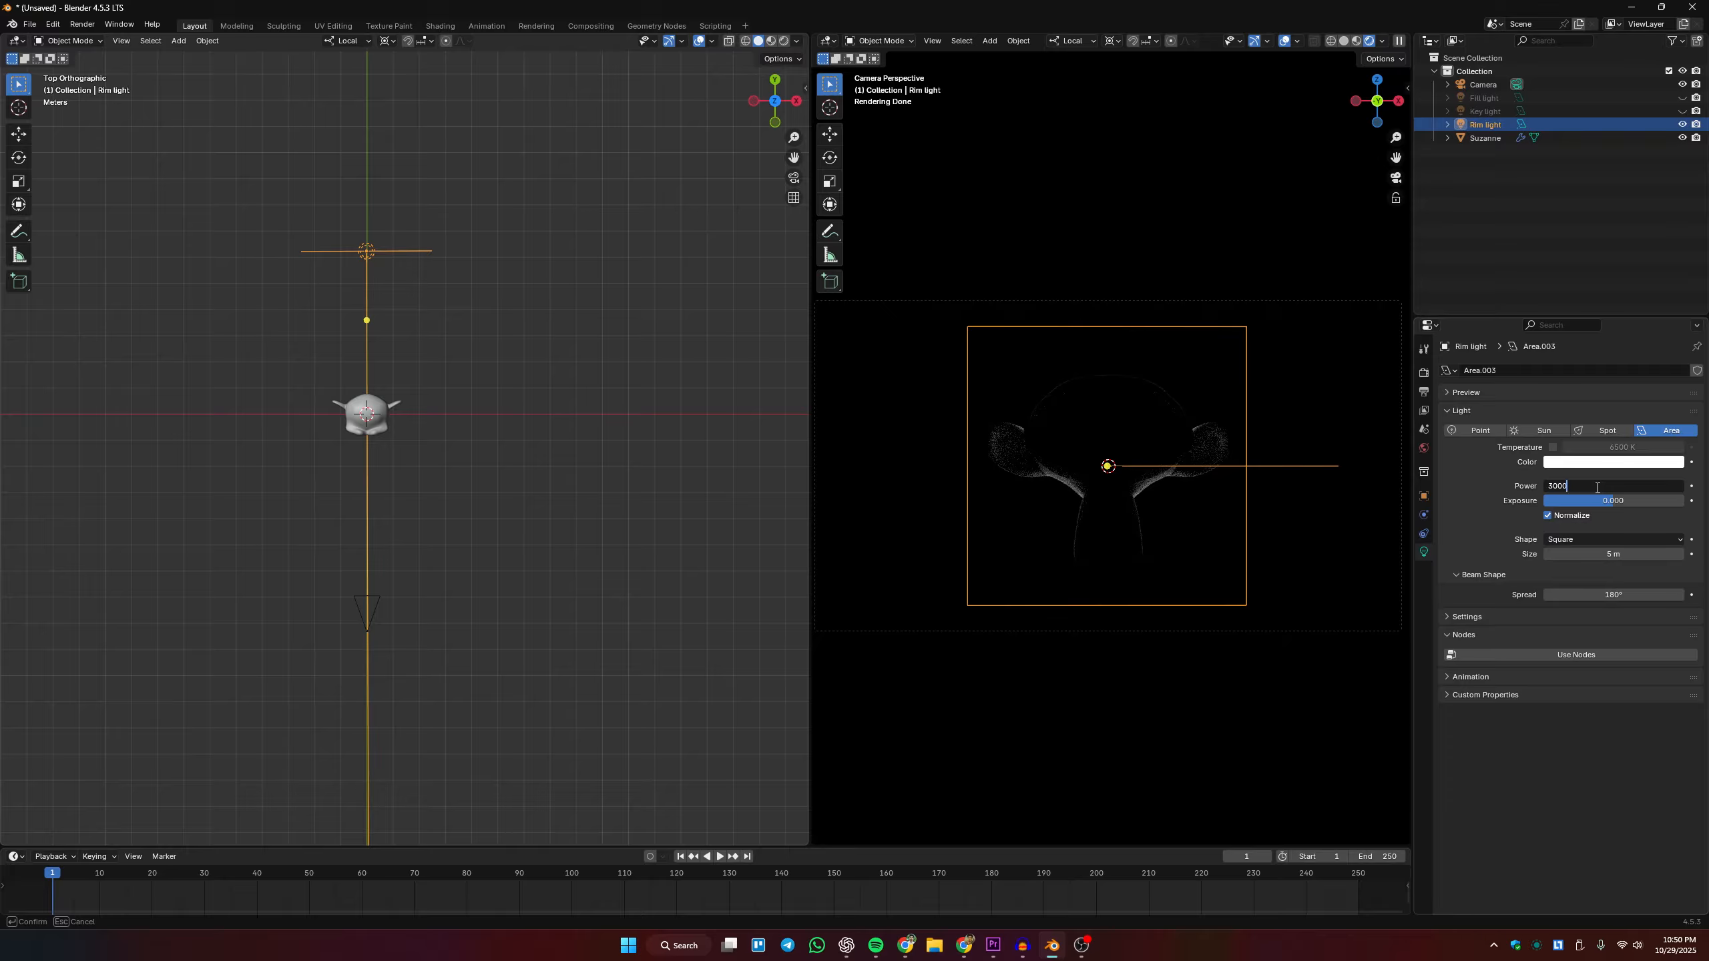
key(Return)
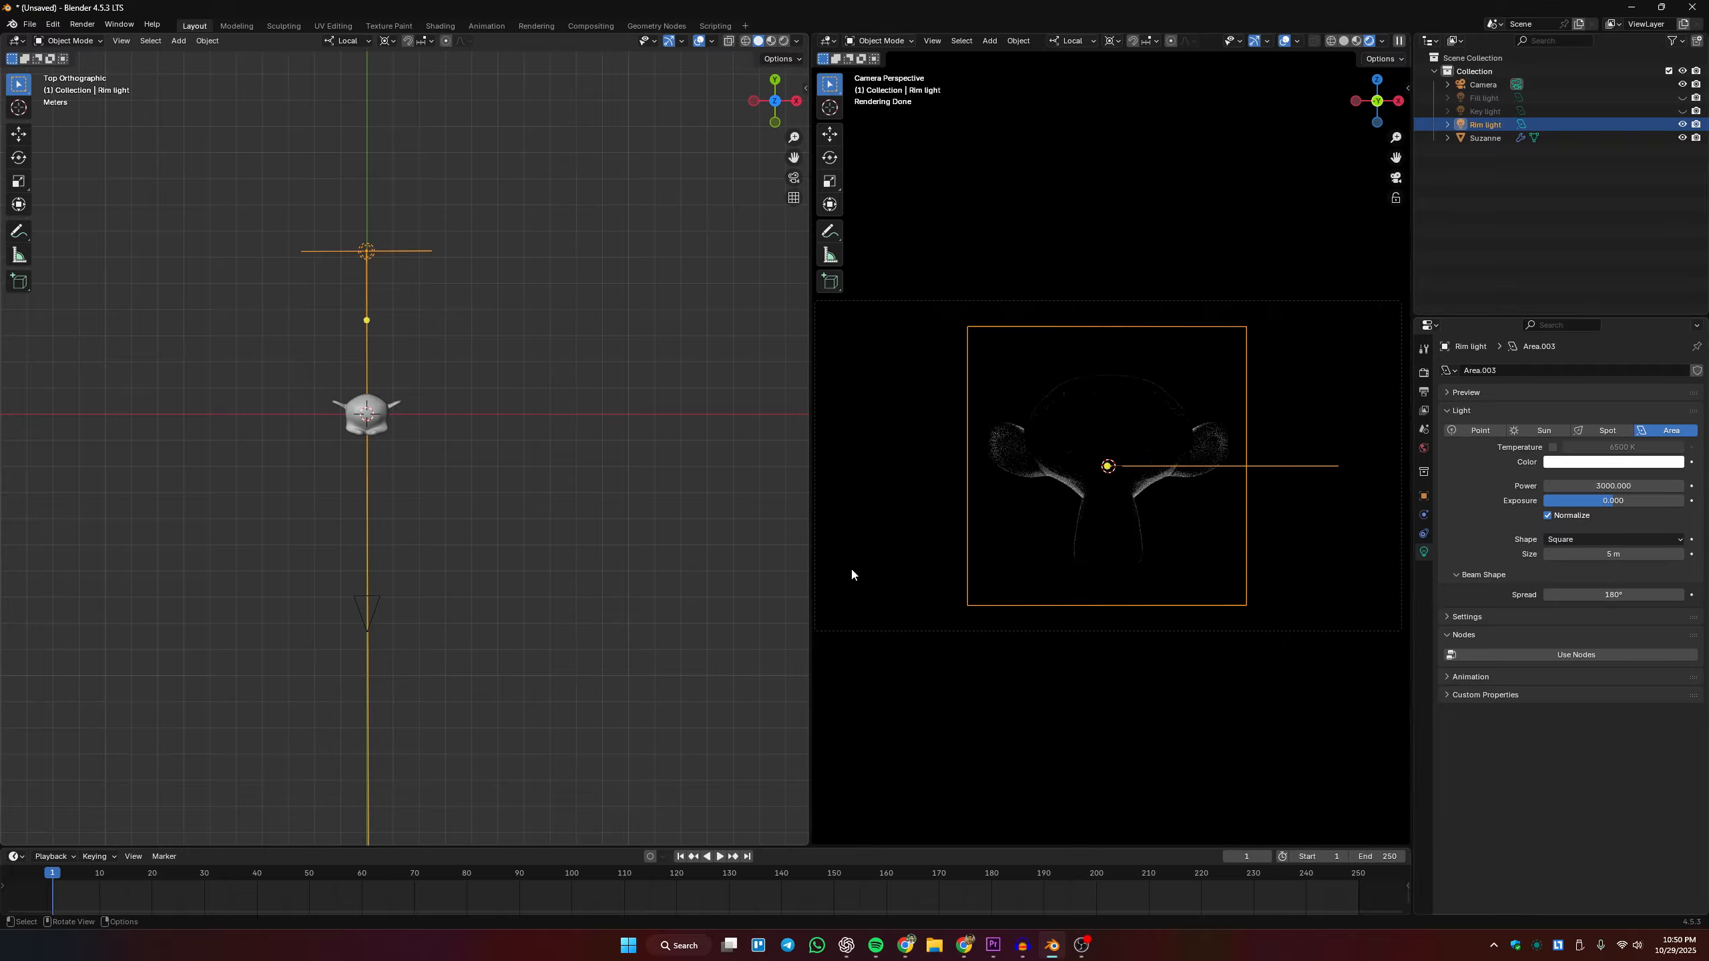
Deselect the rim light and show the fill light and key light again in the viewport.
click(730, 510)
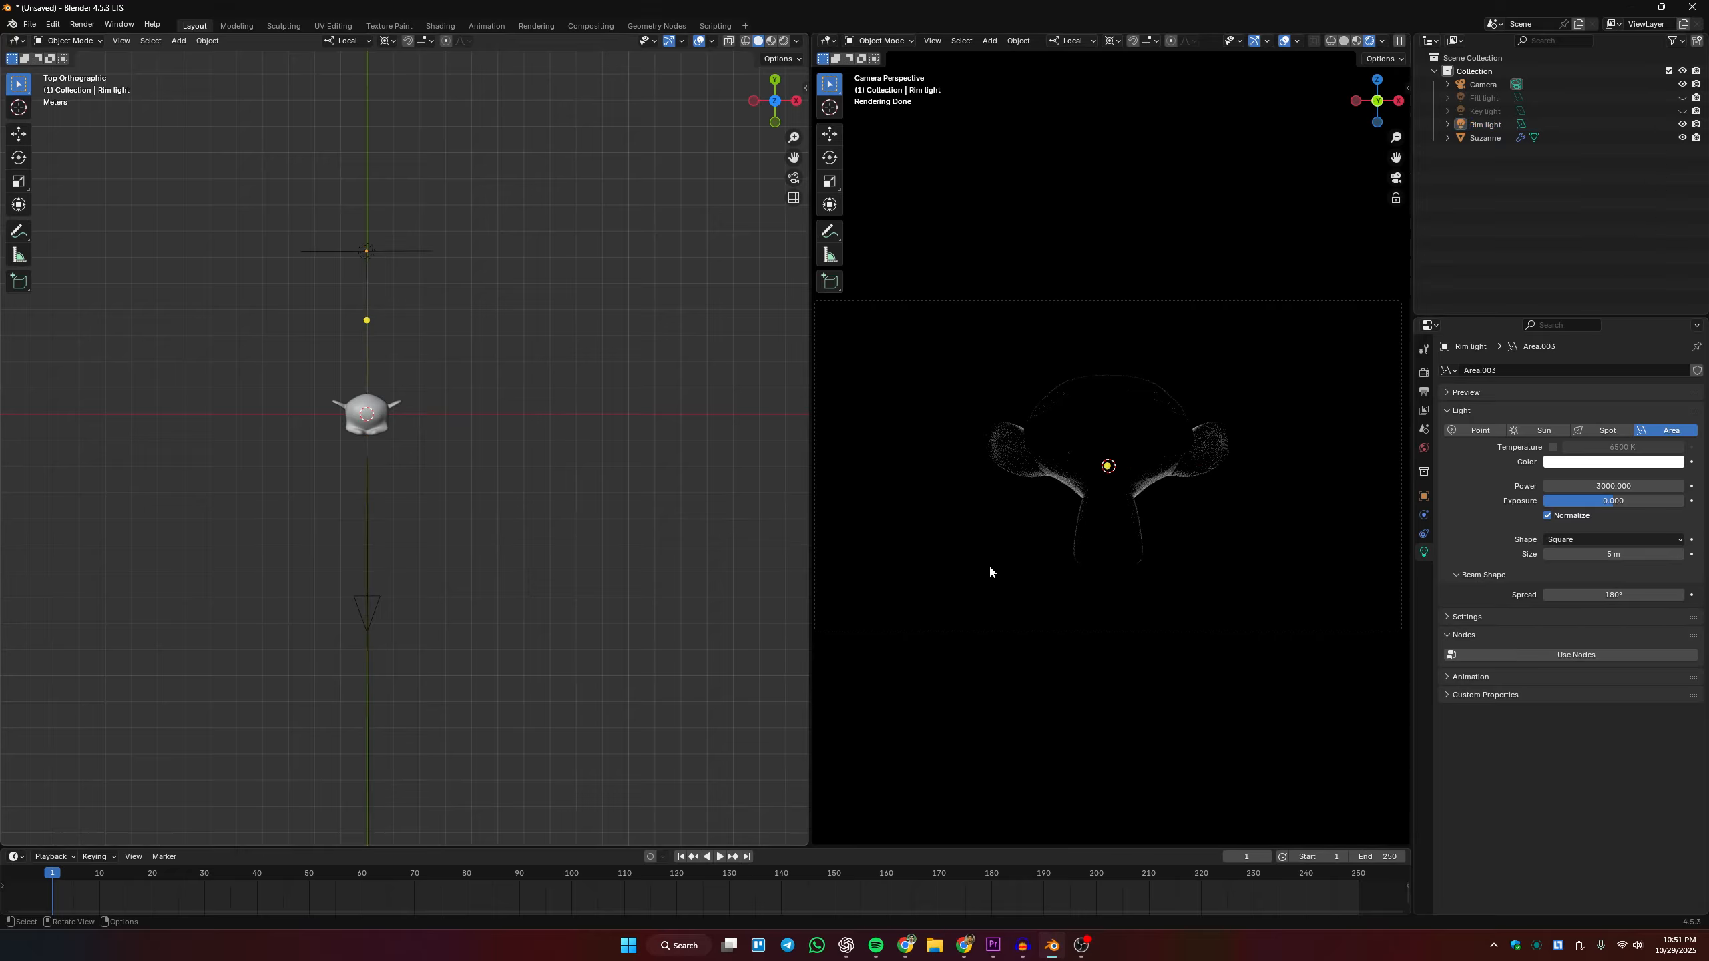
click(1683, 97)
click(1683, 111)
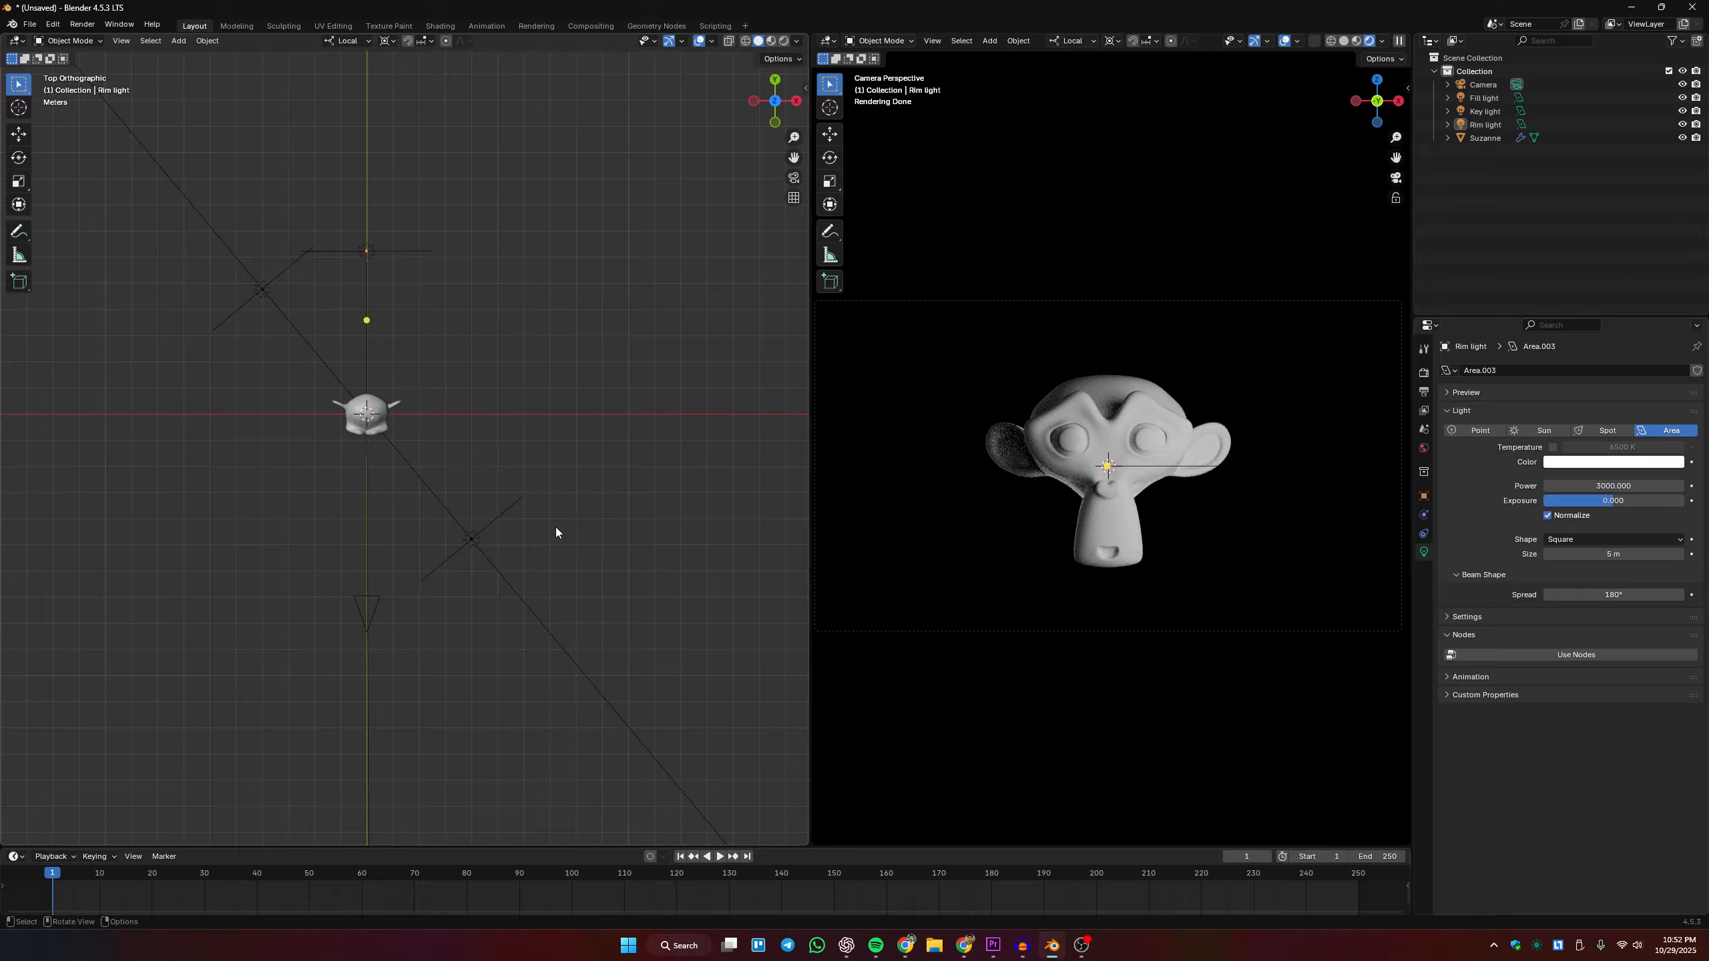
click(508, 506)
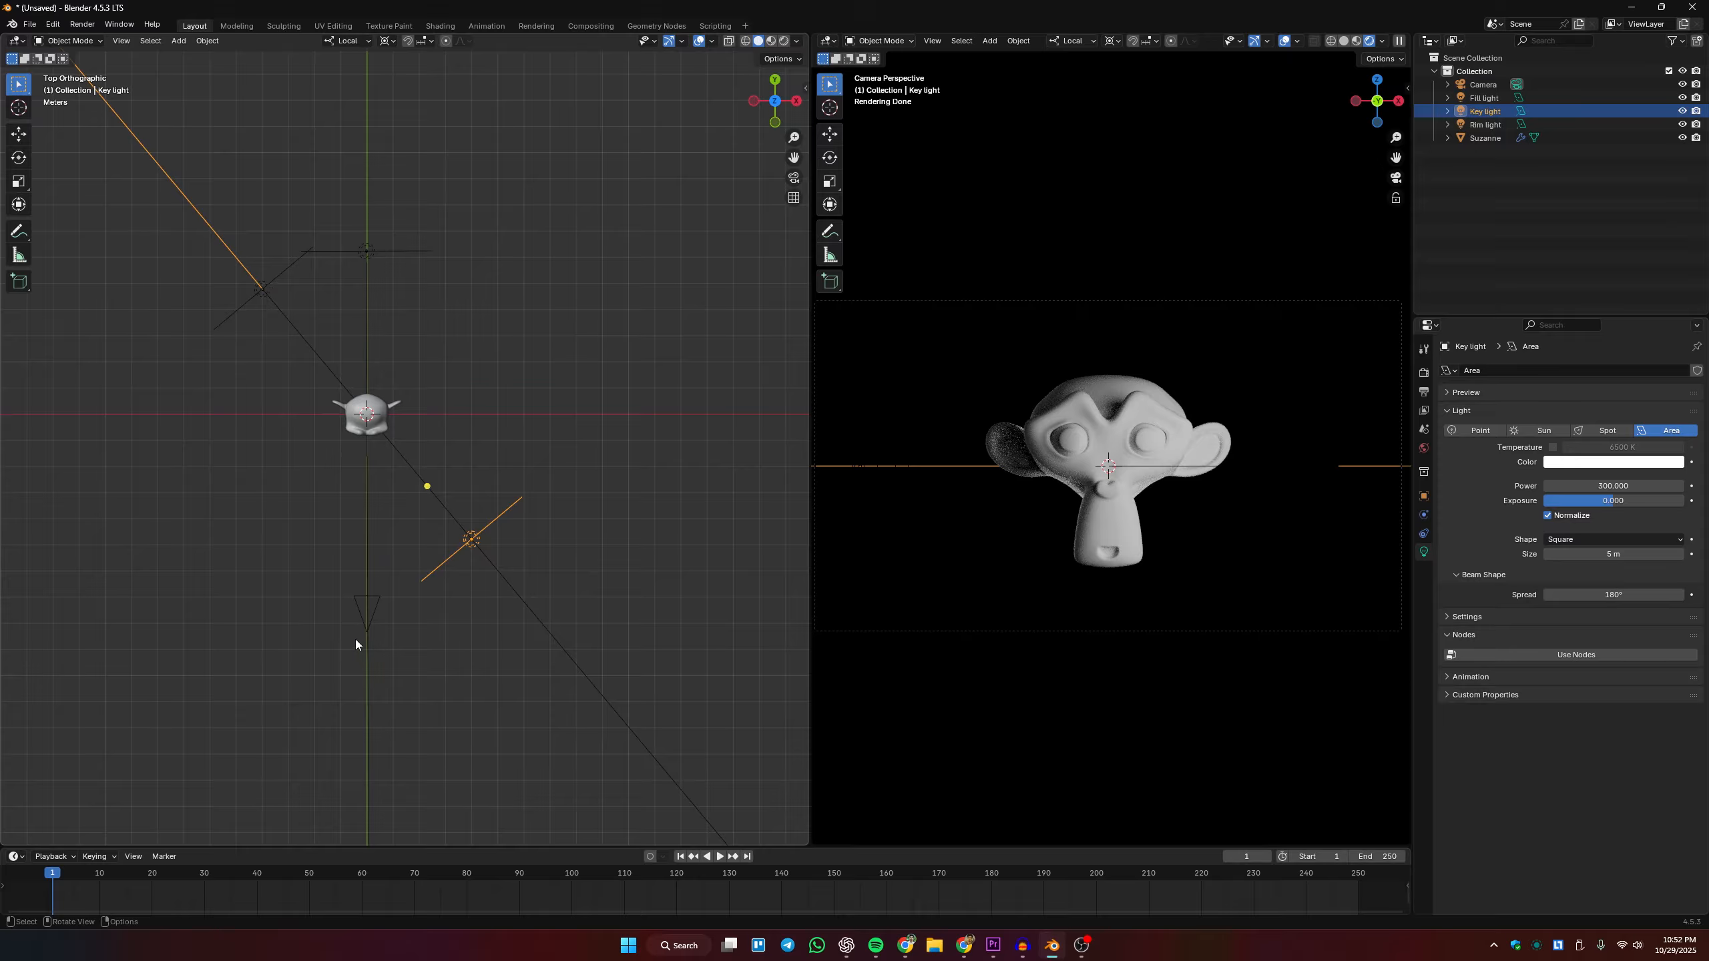
click(381, 255)
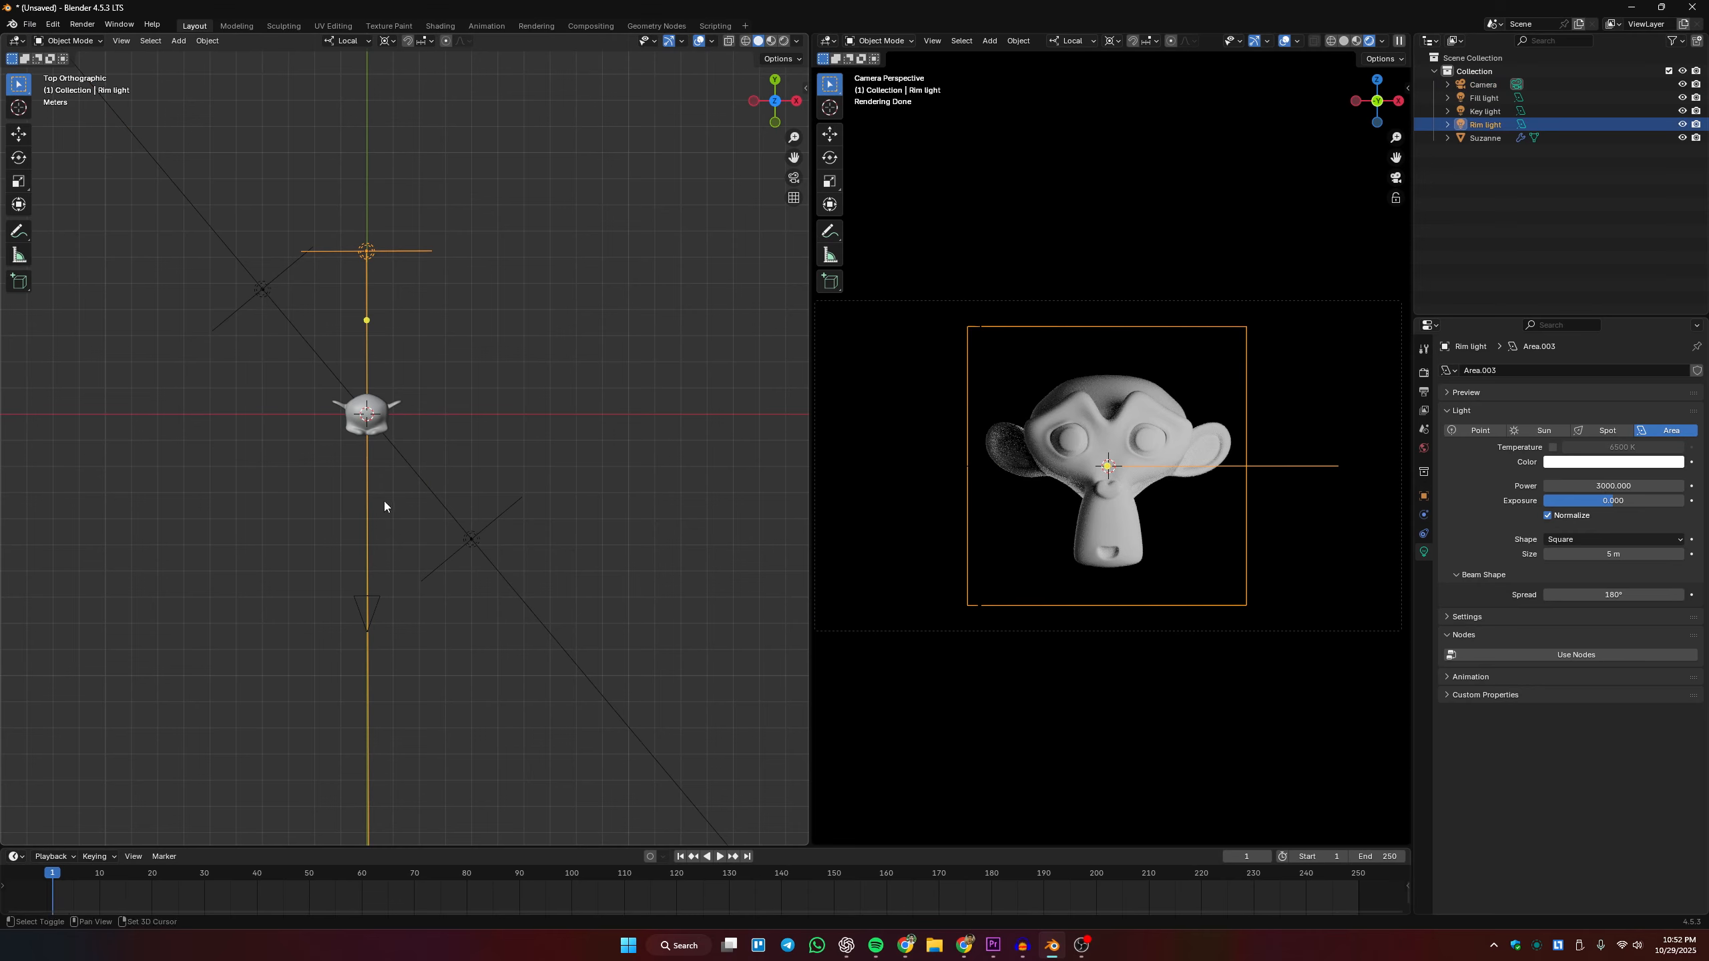
Add a Plain Axes empty at the centre of the head and scale it up to about 4 times its size.
key(shift+a)
mouse_move(384, 471)
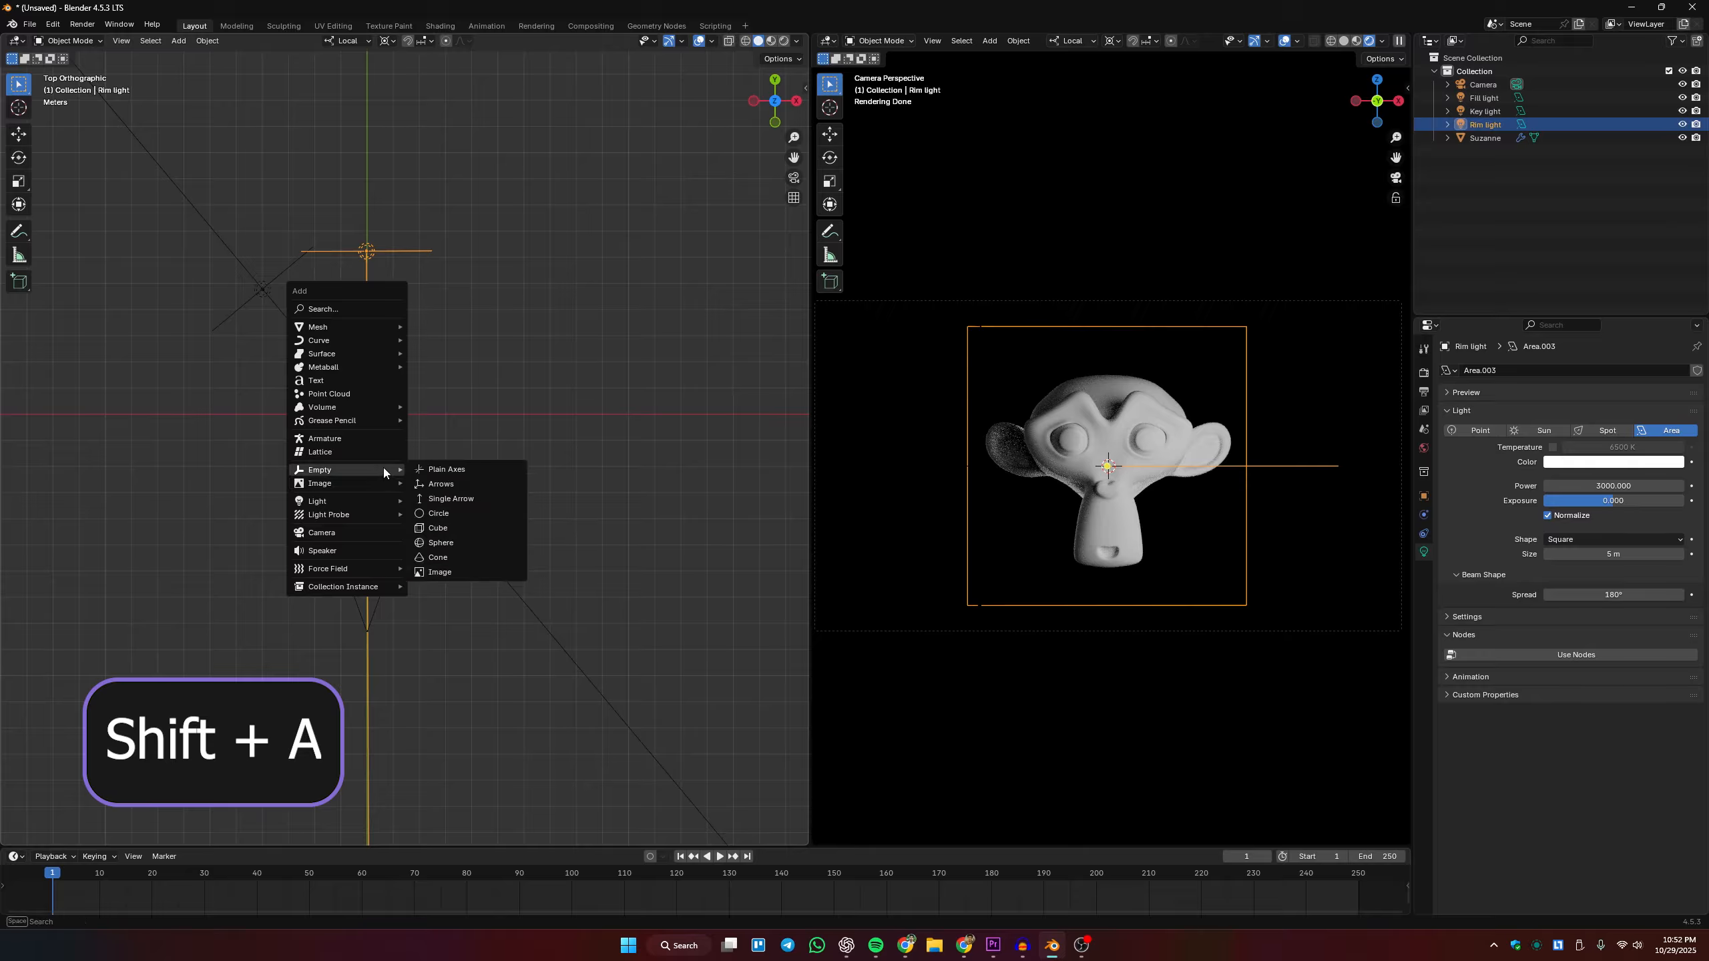
click(446, 469)
key(s)
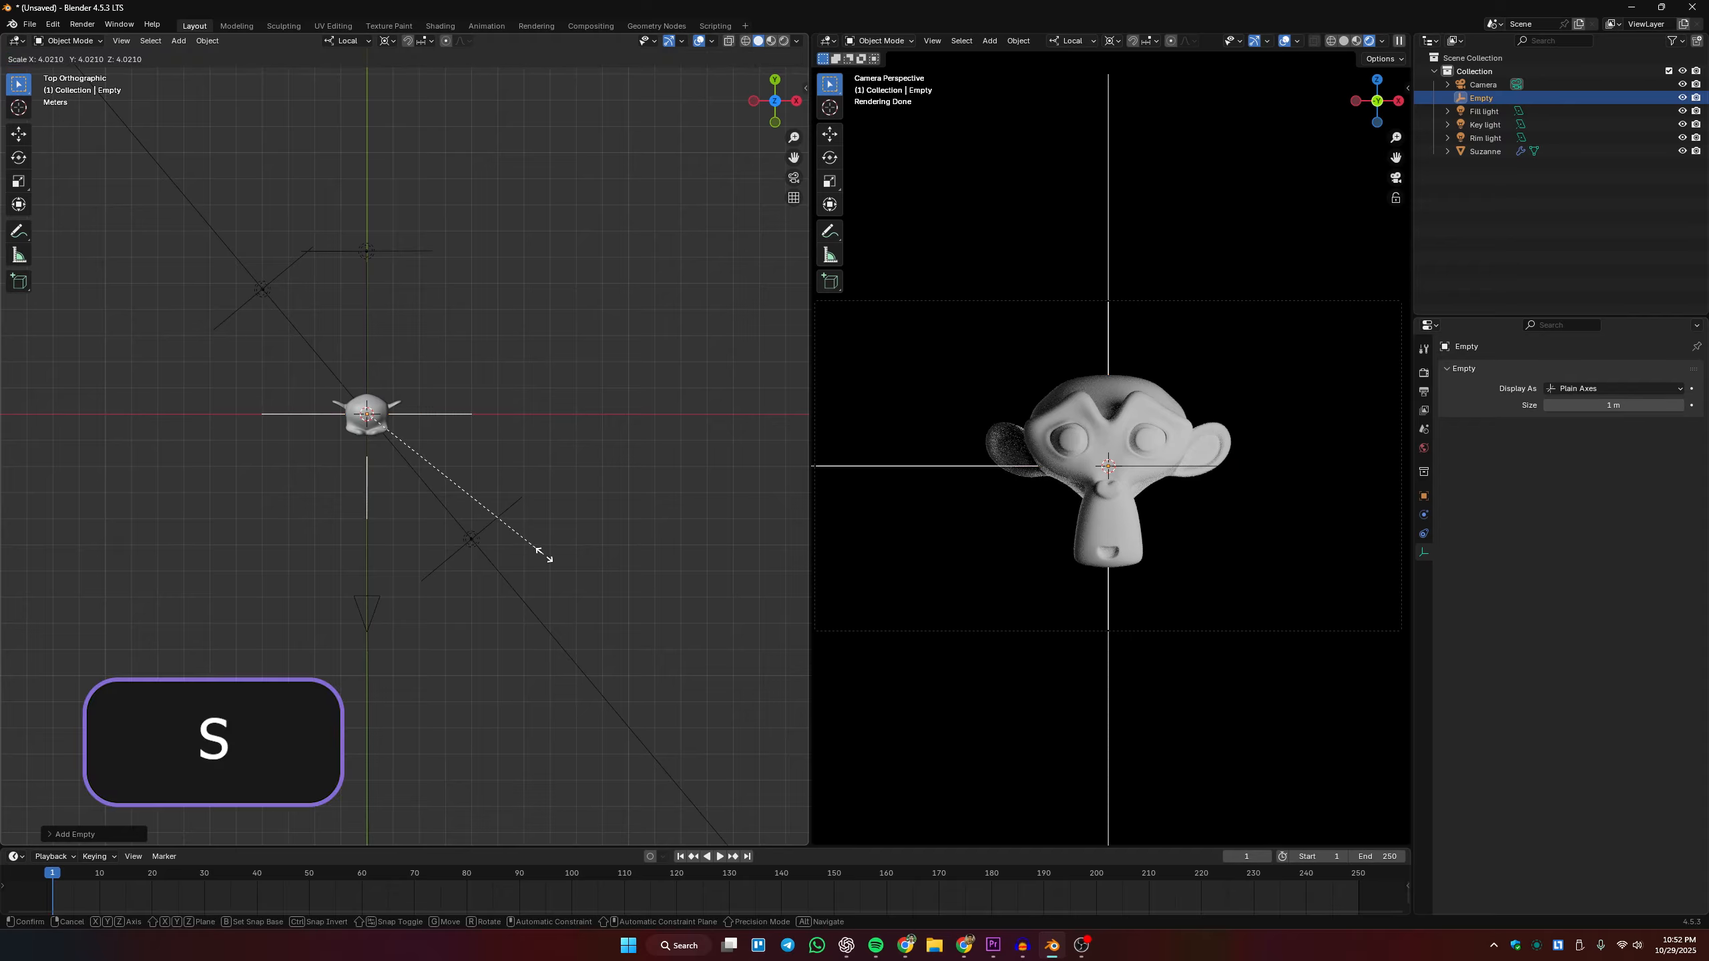
click(430, 457)
Parent the key, rim and fill lights and the camera to the empty with Object (Keep Transform).
click(459, 518)
shift+click(368, 253)
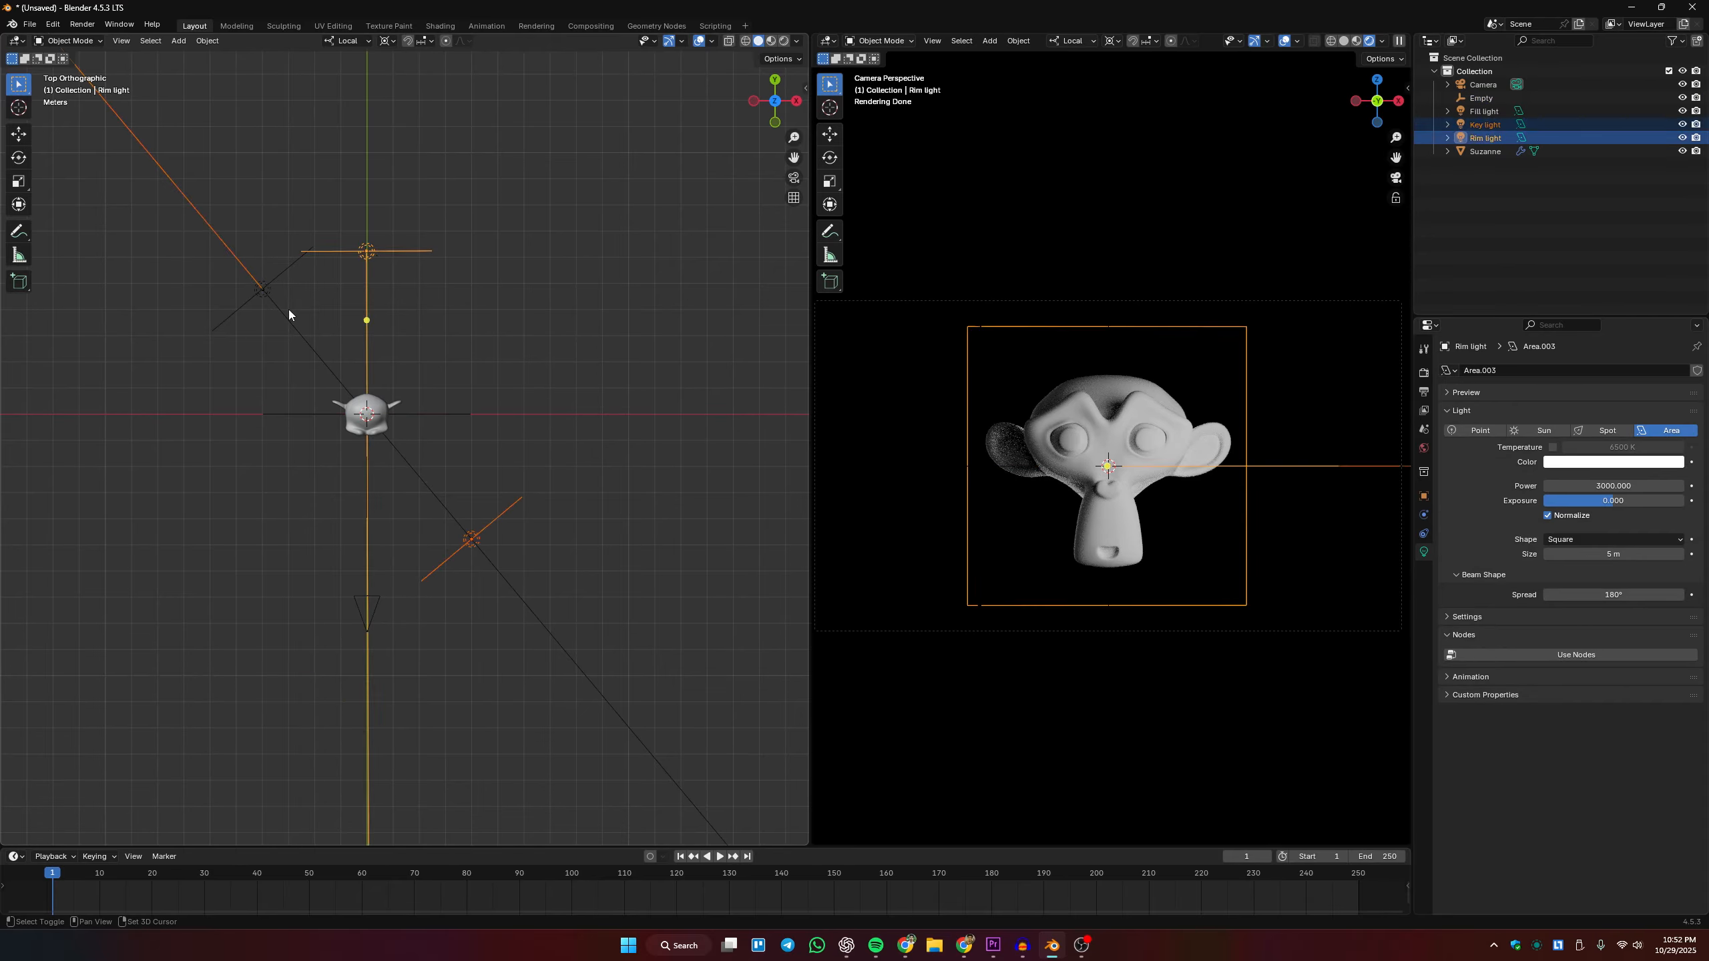
shift+click(272, 295)
shift+click(378, 604)
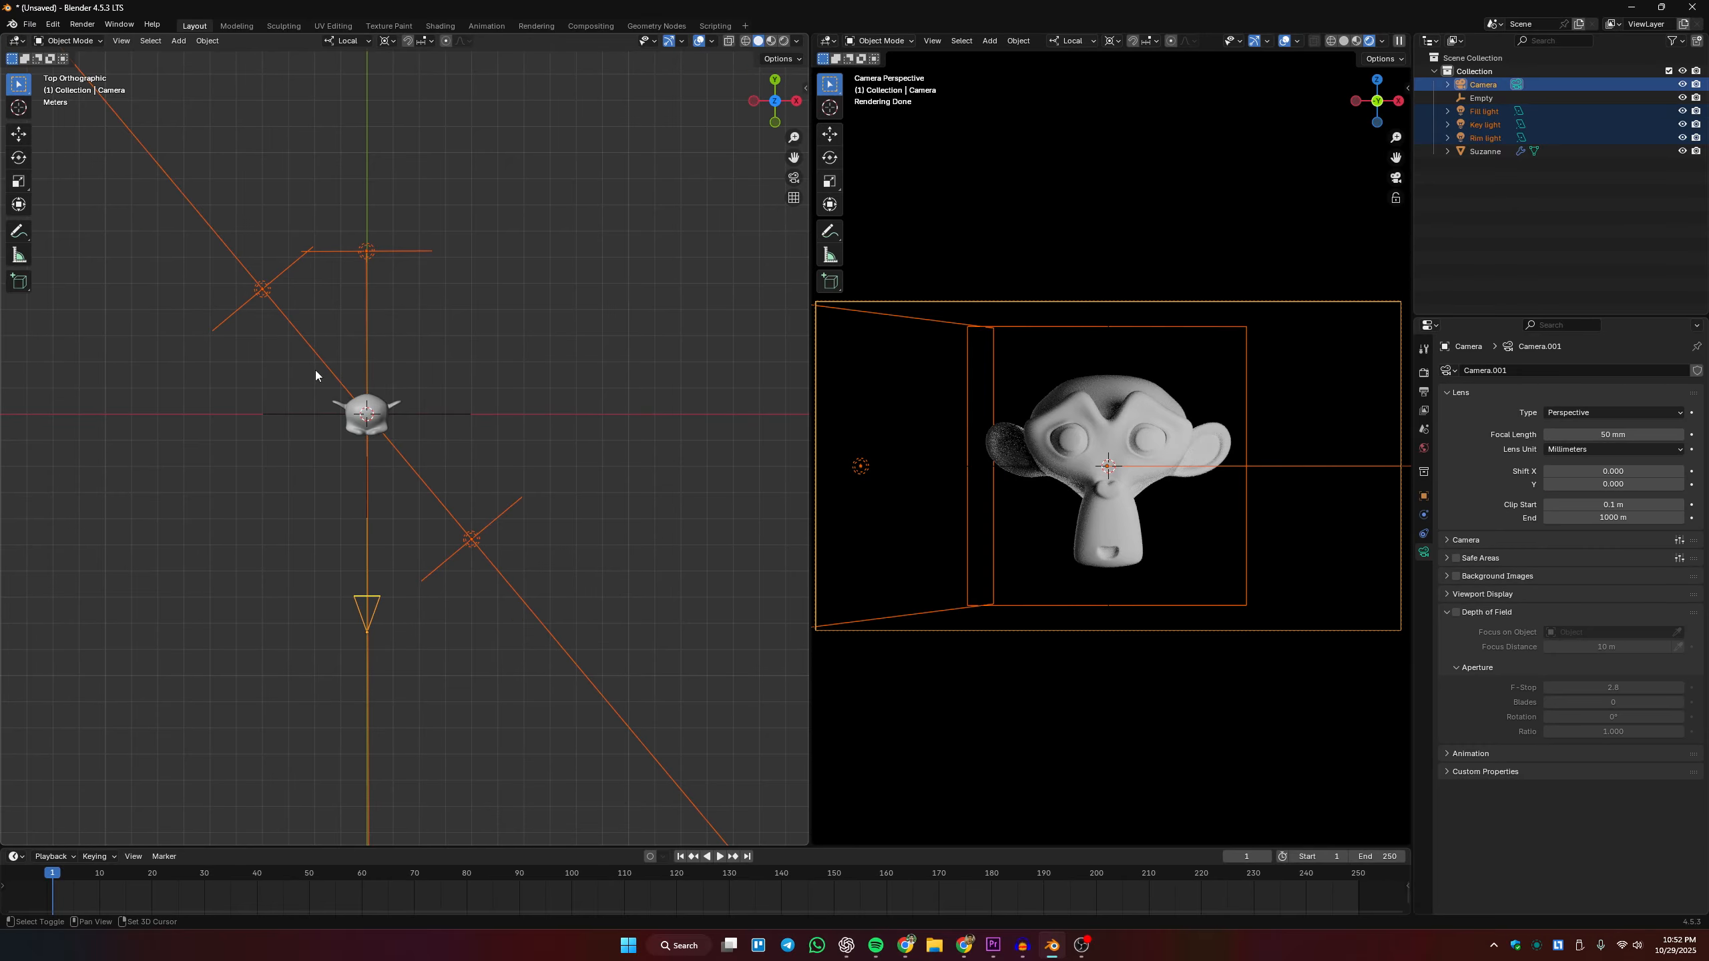
shift+click(449, 414)
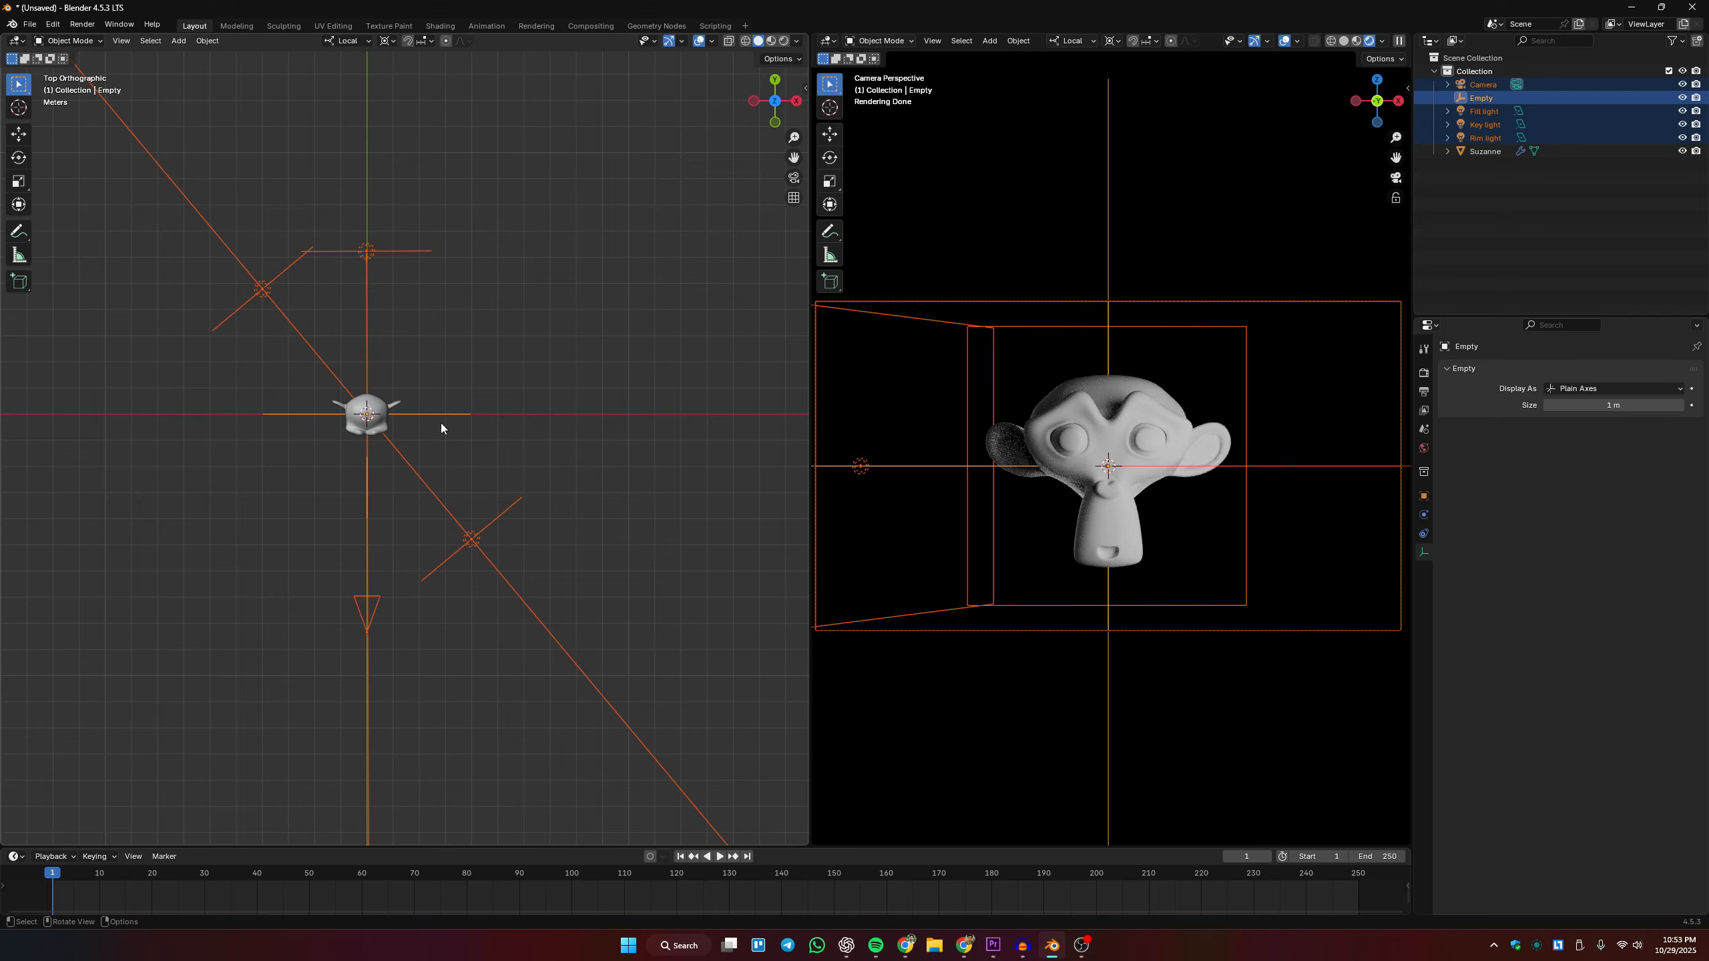
key(ctrl+p)
click(427, 435)
key(ctrl+p)
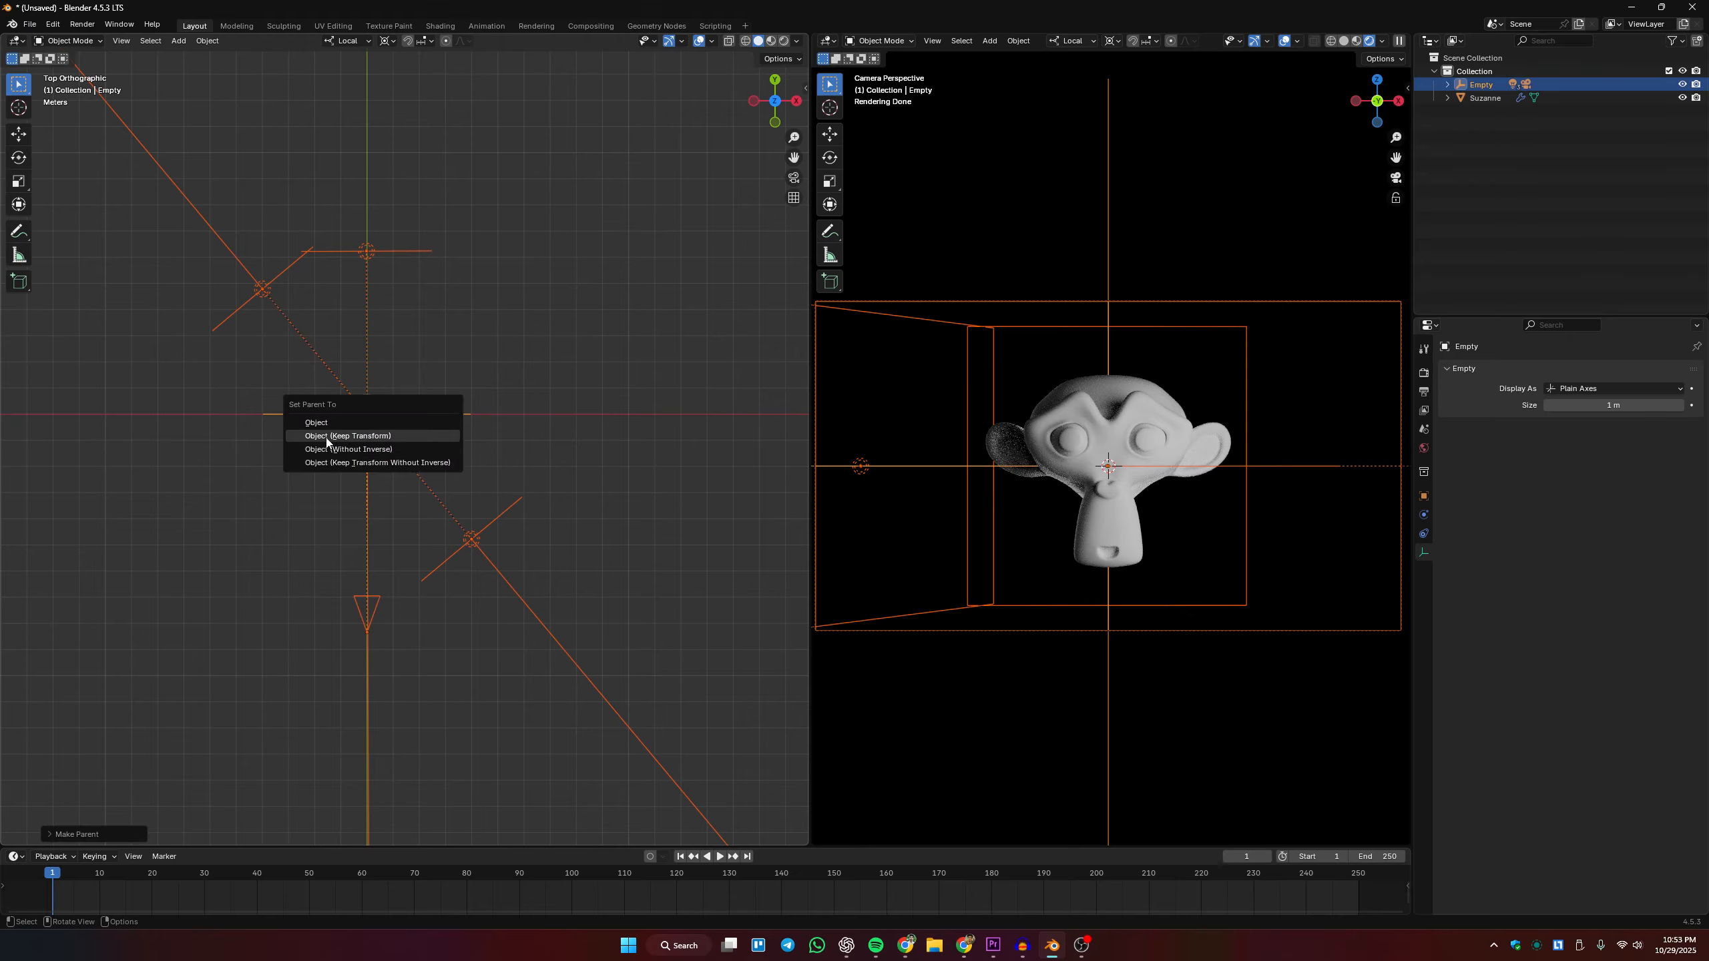
click(389, 436)
Rotate the empty in top view to swing the camera and lights around the head to an angled front view.
click(477, 430)
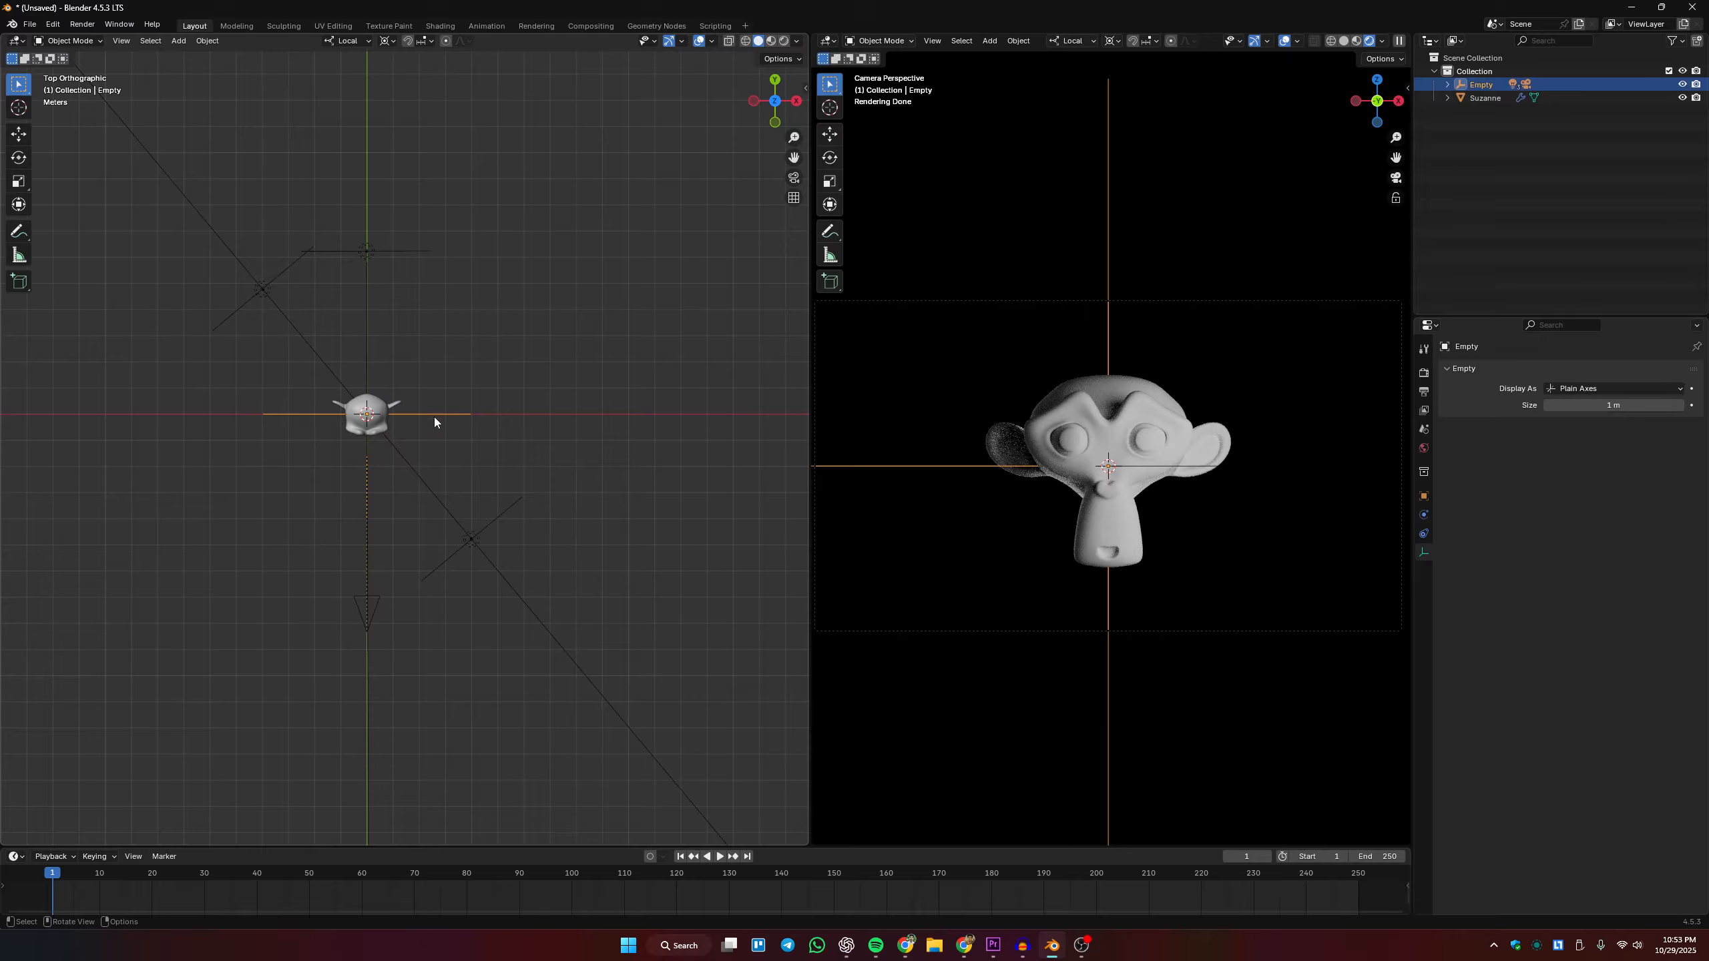
key(r)
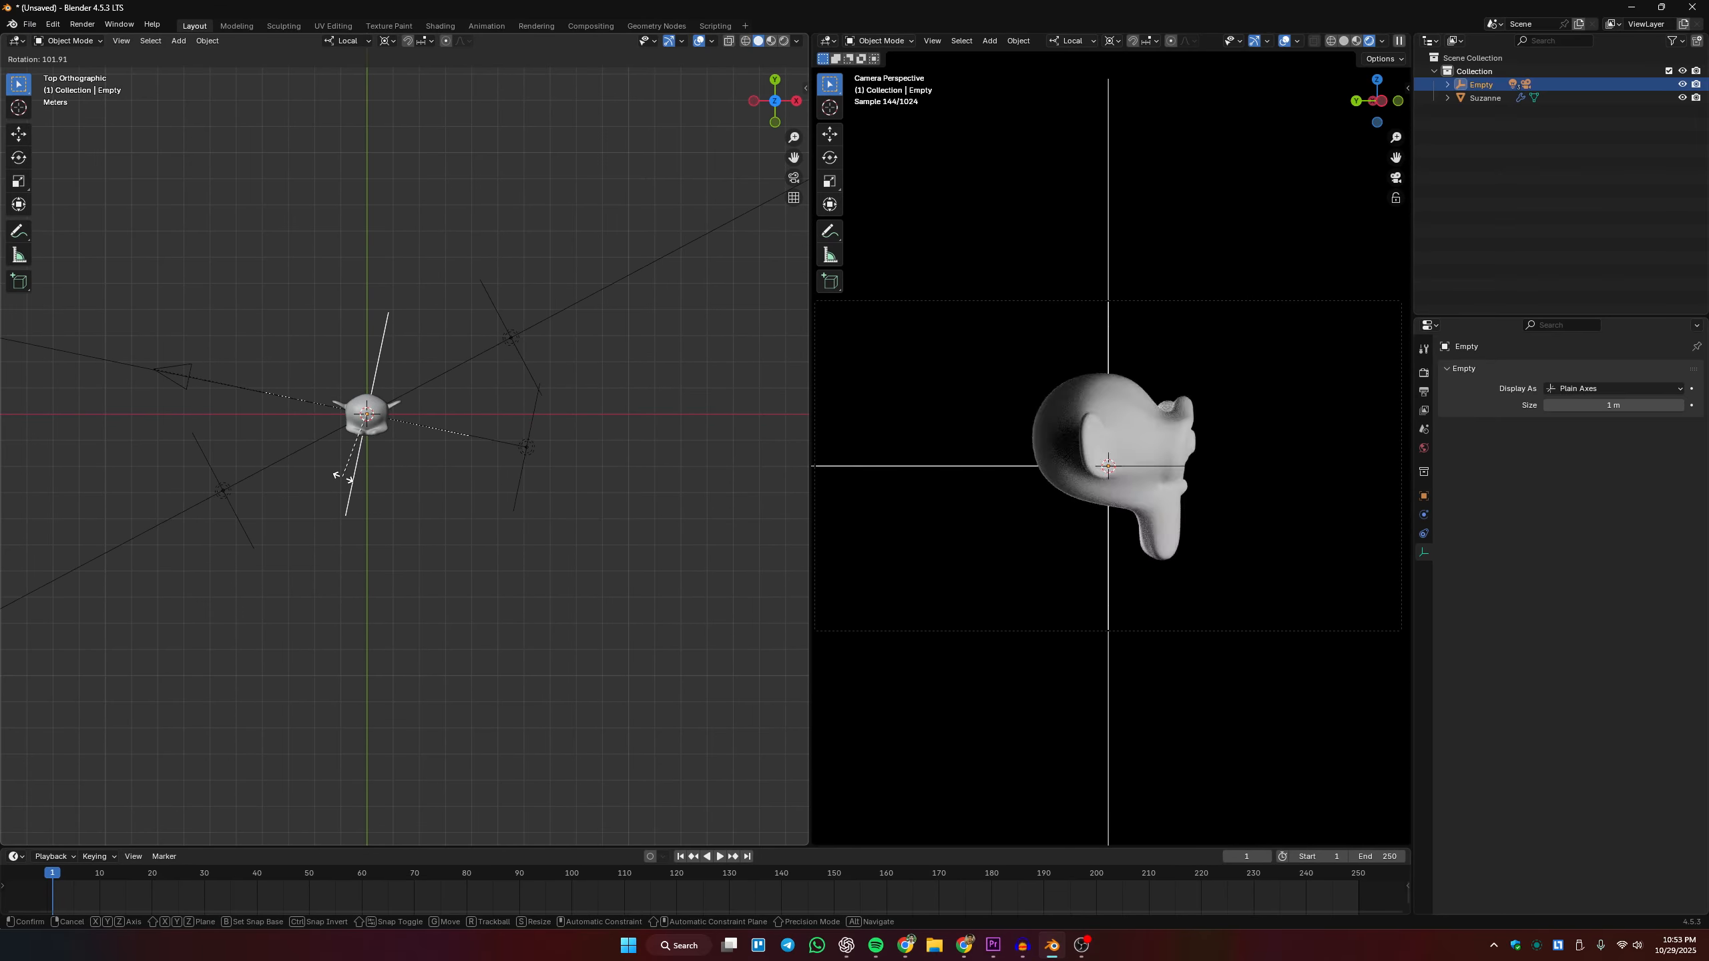
click(391, 435)
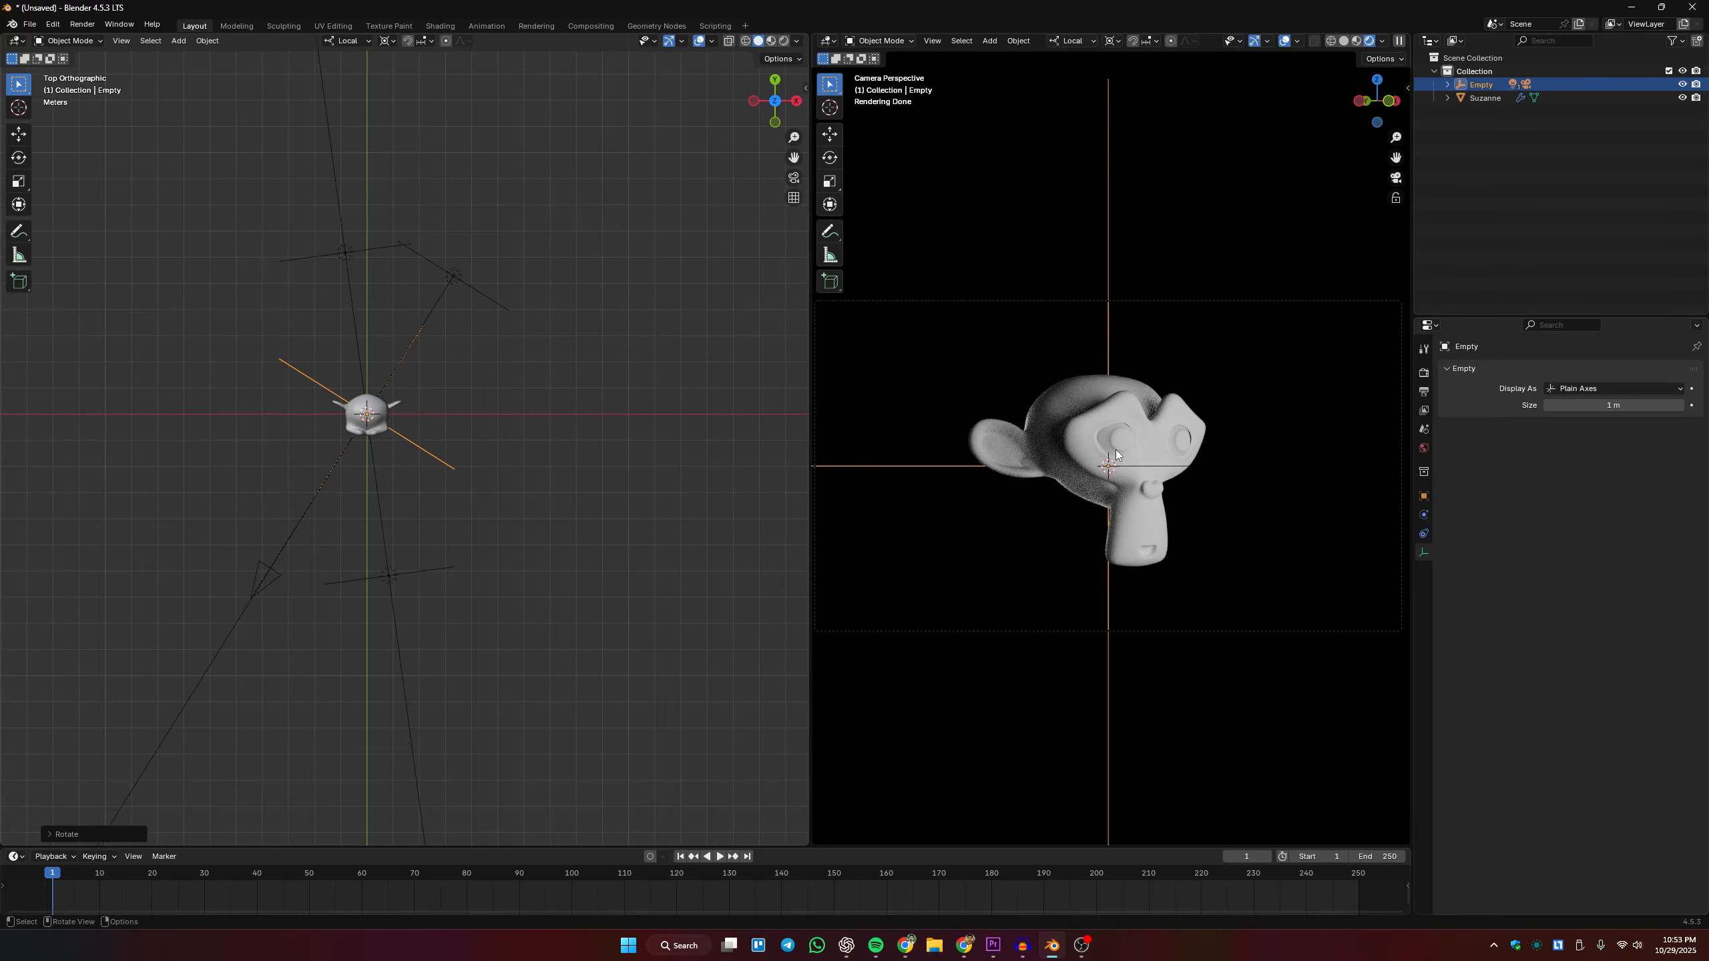
Rotate the empty freely with trackball rotation to a tilted camera angle on the head, and deselect it.
middle_drag(387, 610, 385, 556)
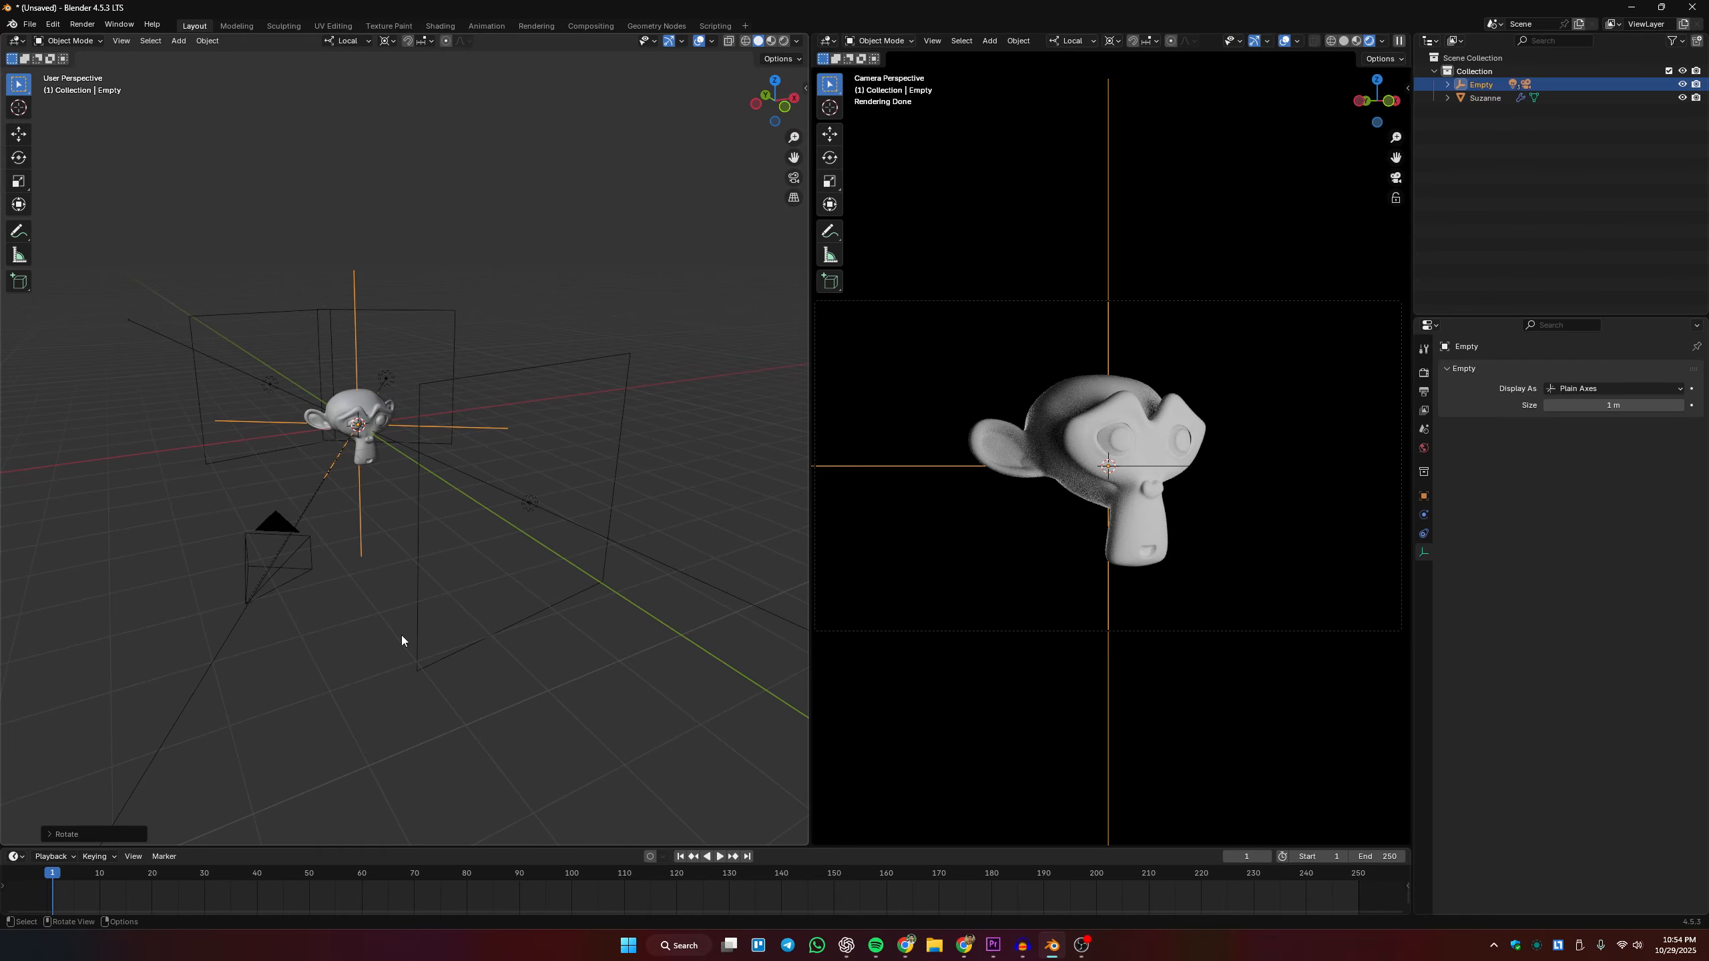
key(r)
key(r)
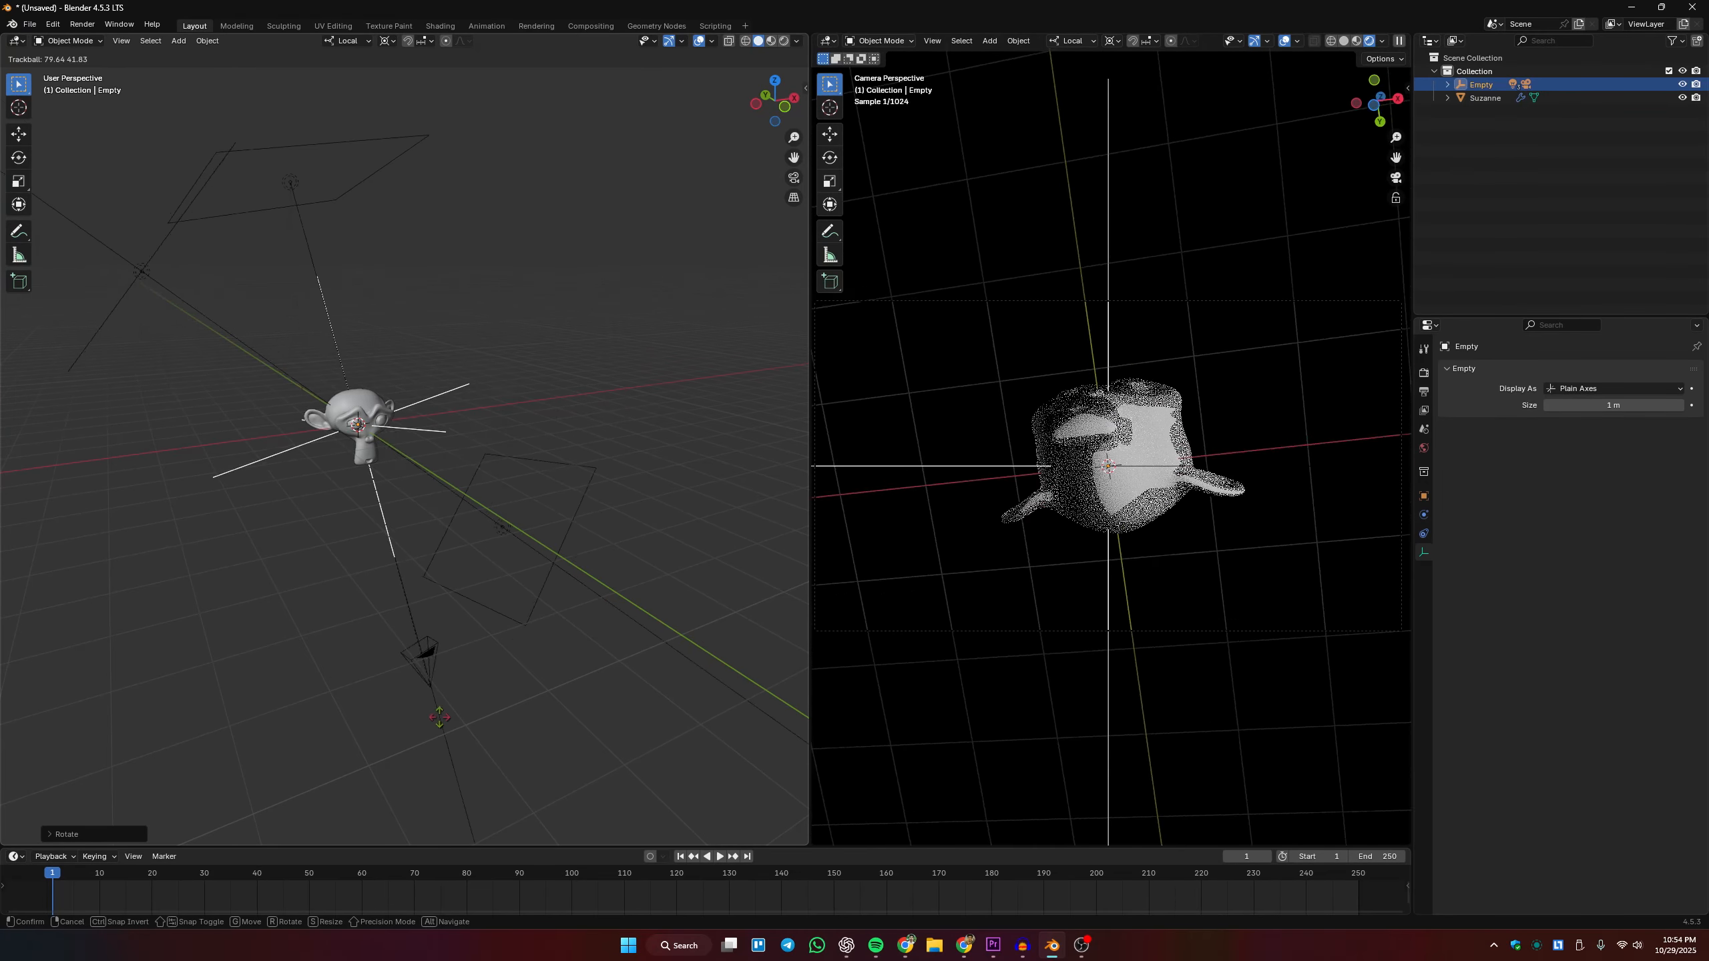
click(464, 618)
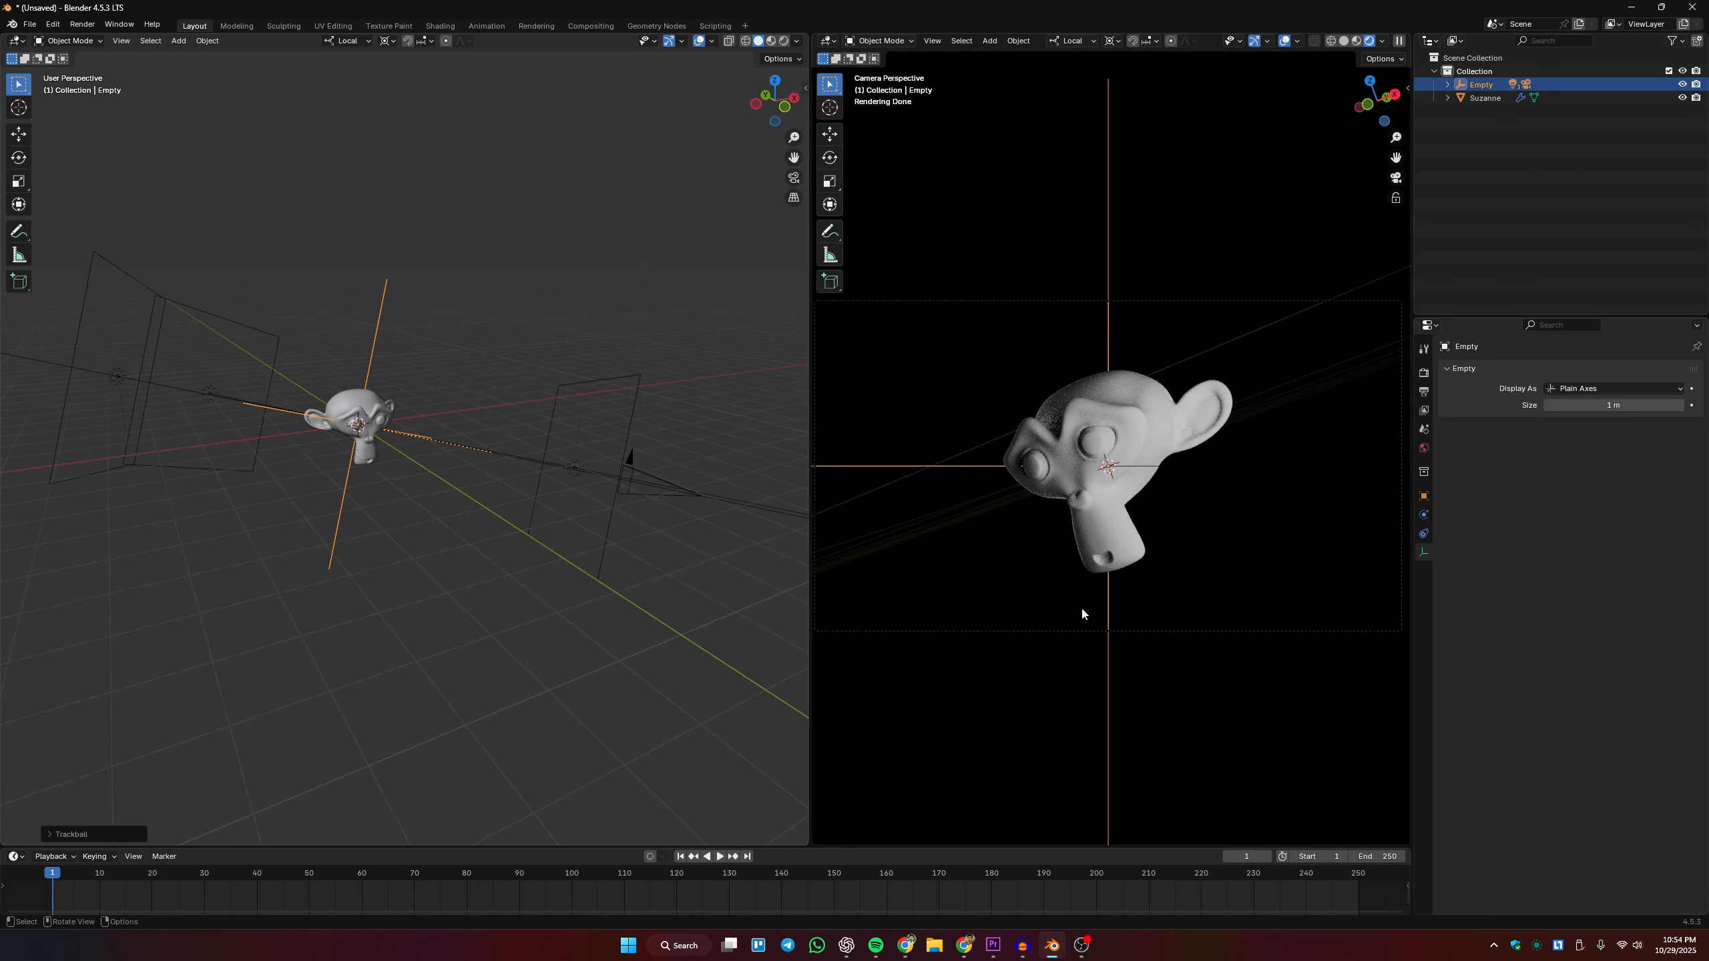
click(444, 662)
middle_drag(529, 568, 402, 570)
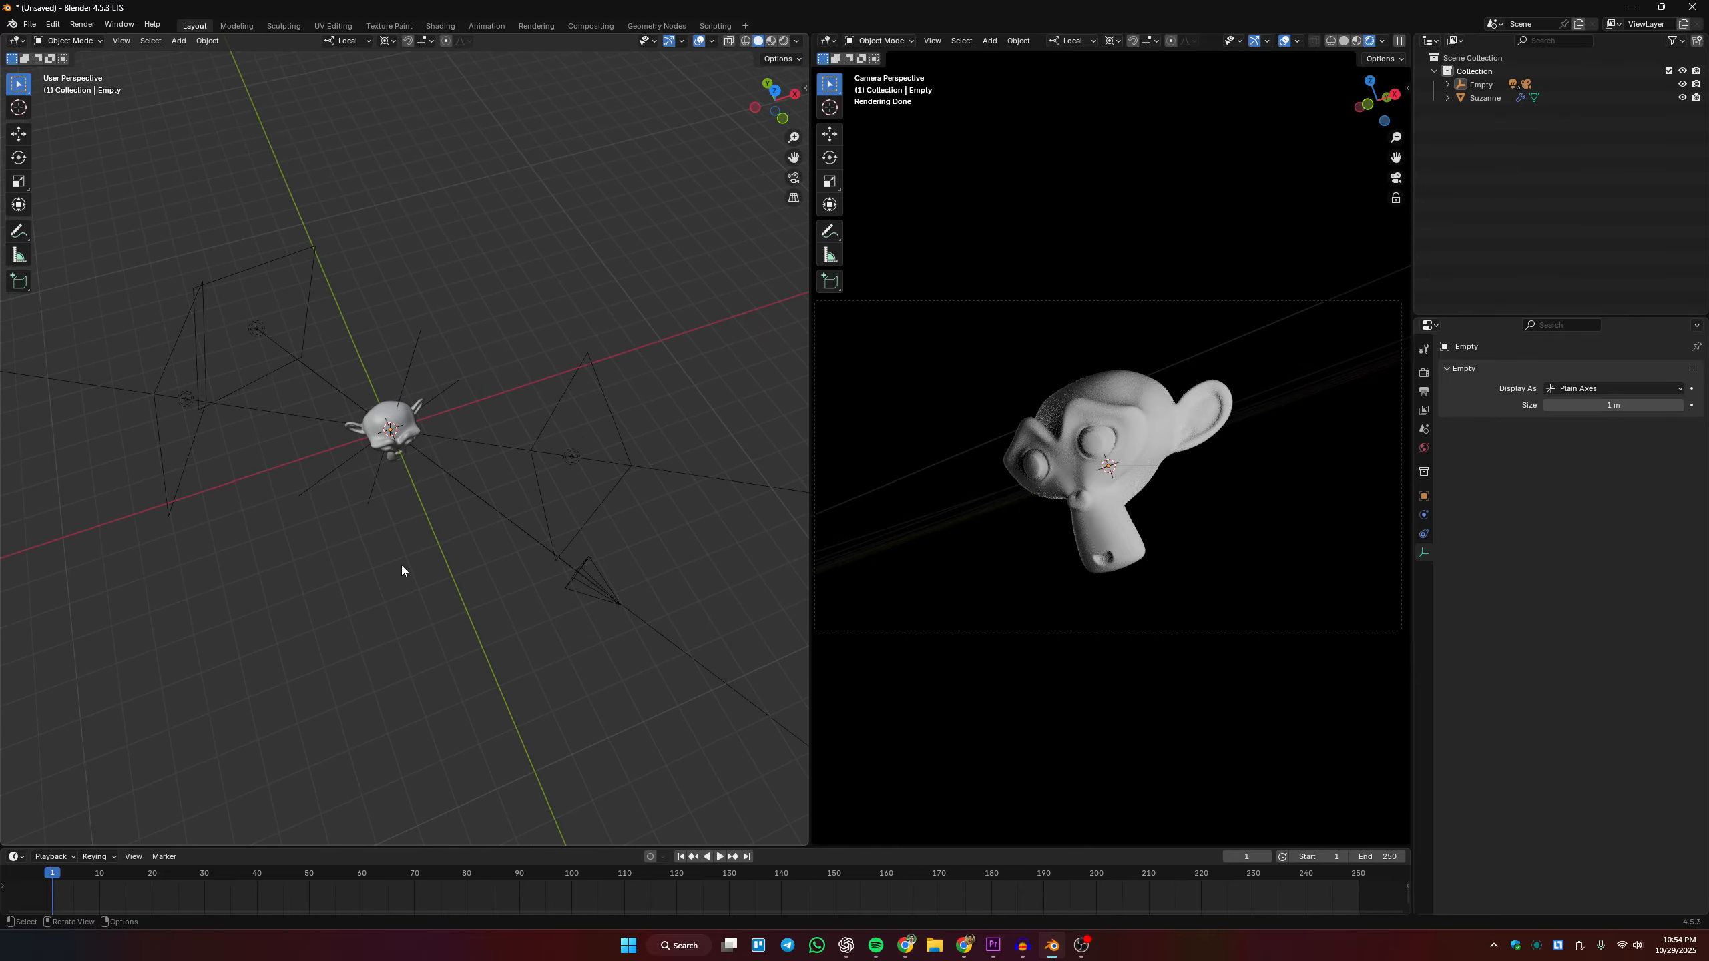